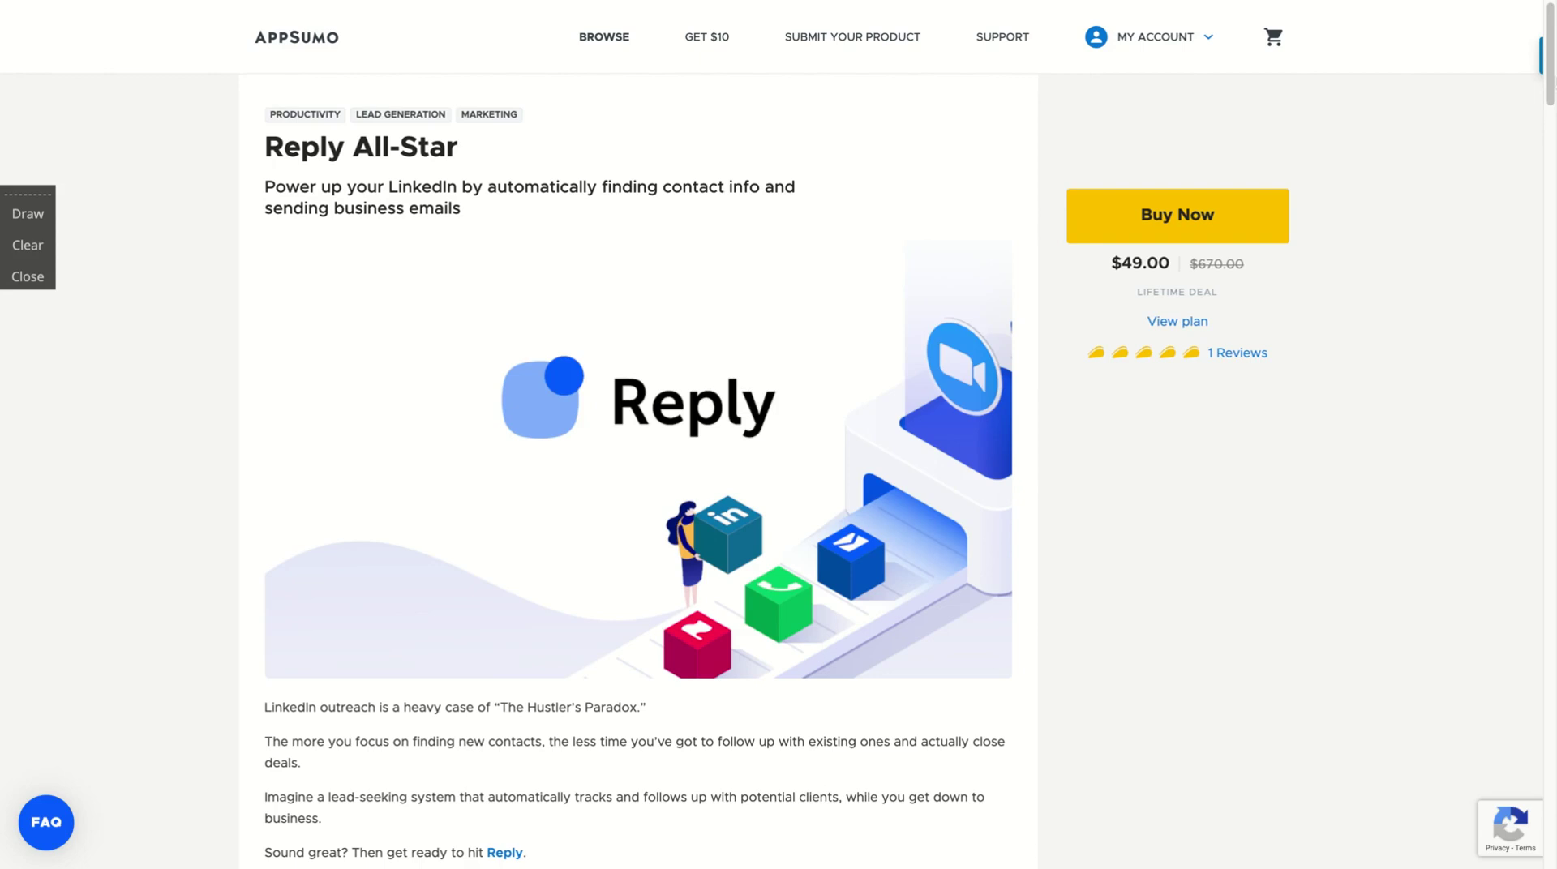
Examine the Reply All-Star deal page on AppSumo, down to the list of features included in the plan.
{"action": "scroll", "coordinate": [778, 470], "scroll_direction": "down", "scroll_amount": 1}
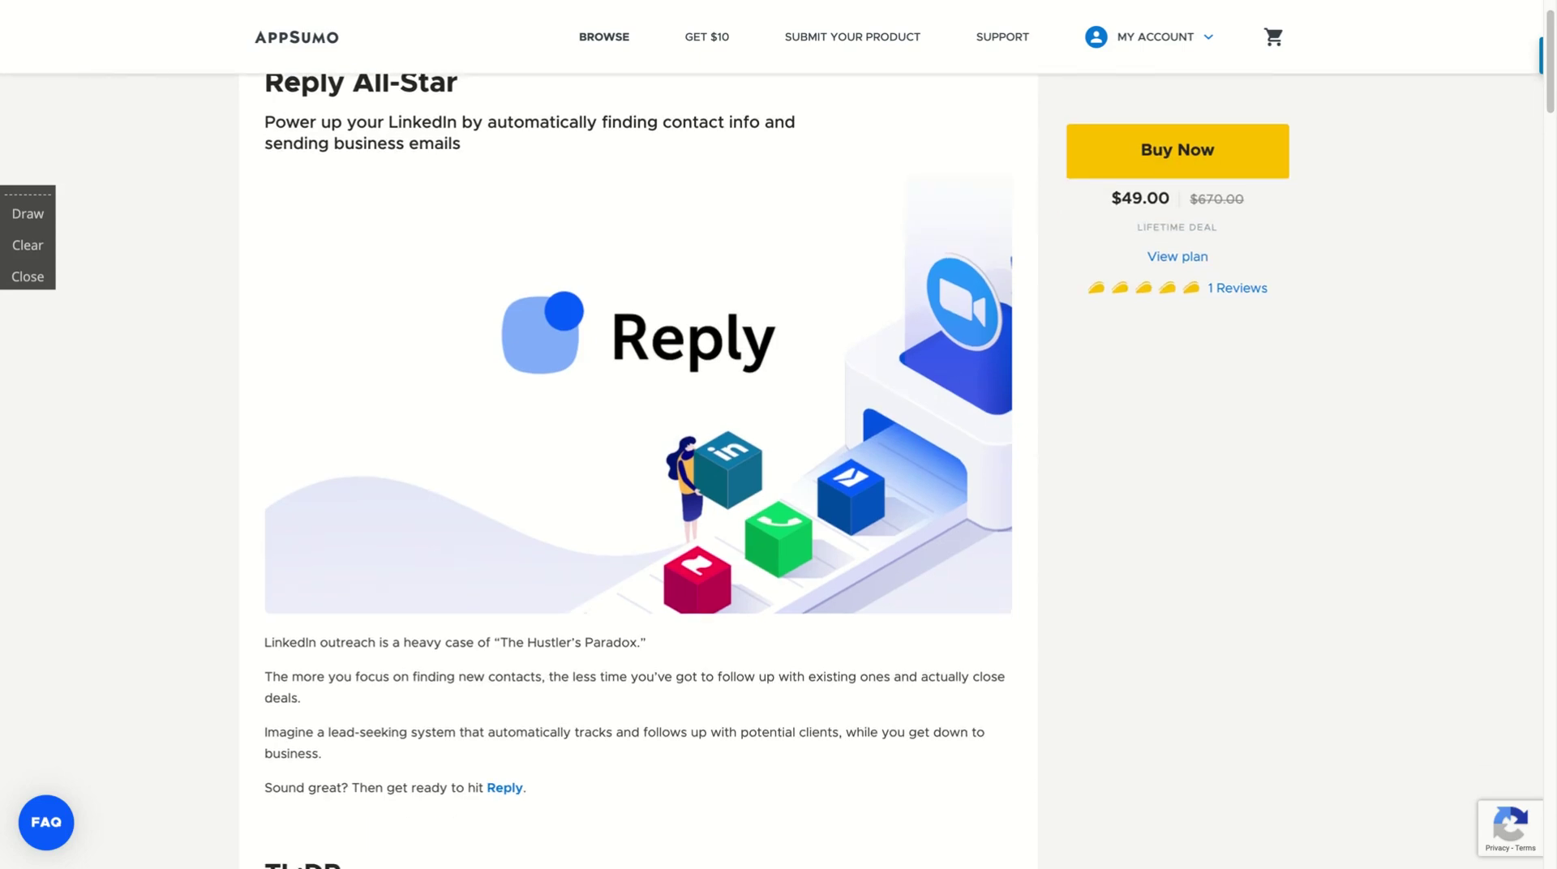
{"action": "scroll", "coordinate": [639, 470], "scroll_direction": "up", "scroll_amount": 1}
{"action": "key", "text": "ctrl+a"}
{"action": "left_click", "coordinate": [1336, 352]}
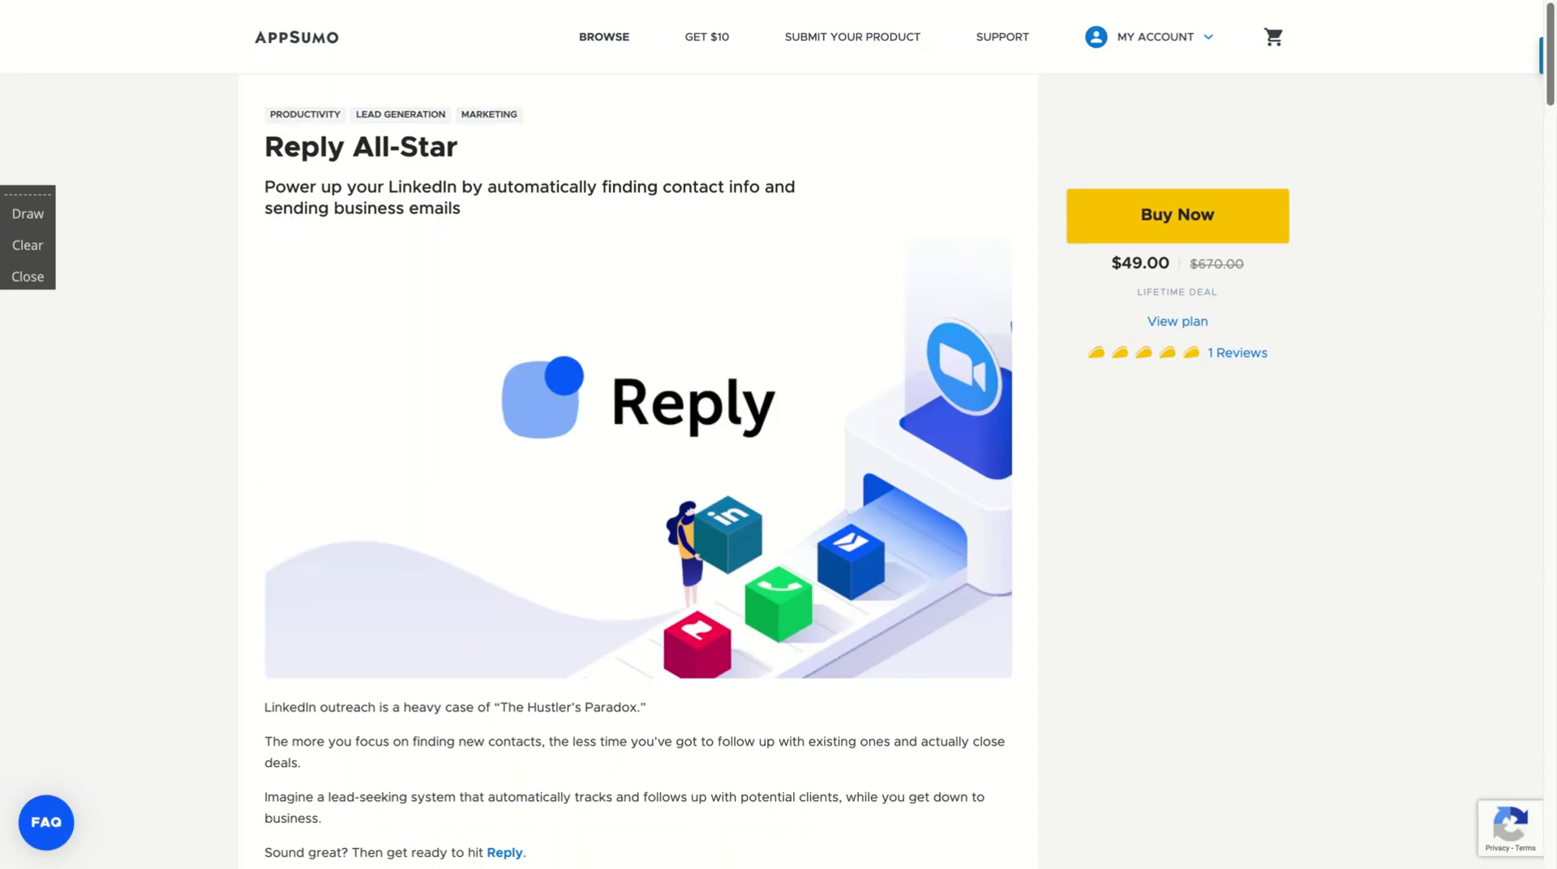
{"action": "left_click_drag", "start_coordinate": [1550, 52], "coordinate": [1550, 669]}
{"action": "scroll", "coordinate": [644, 475], "scroll_direction": "up", "scroll_amount": 1}
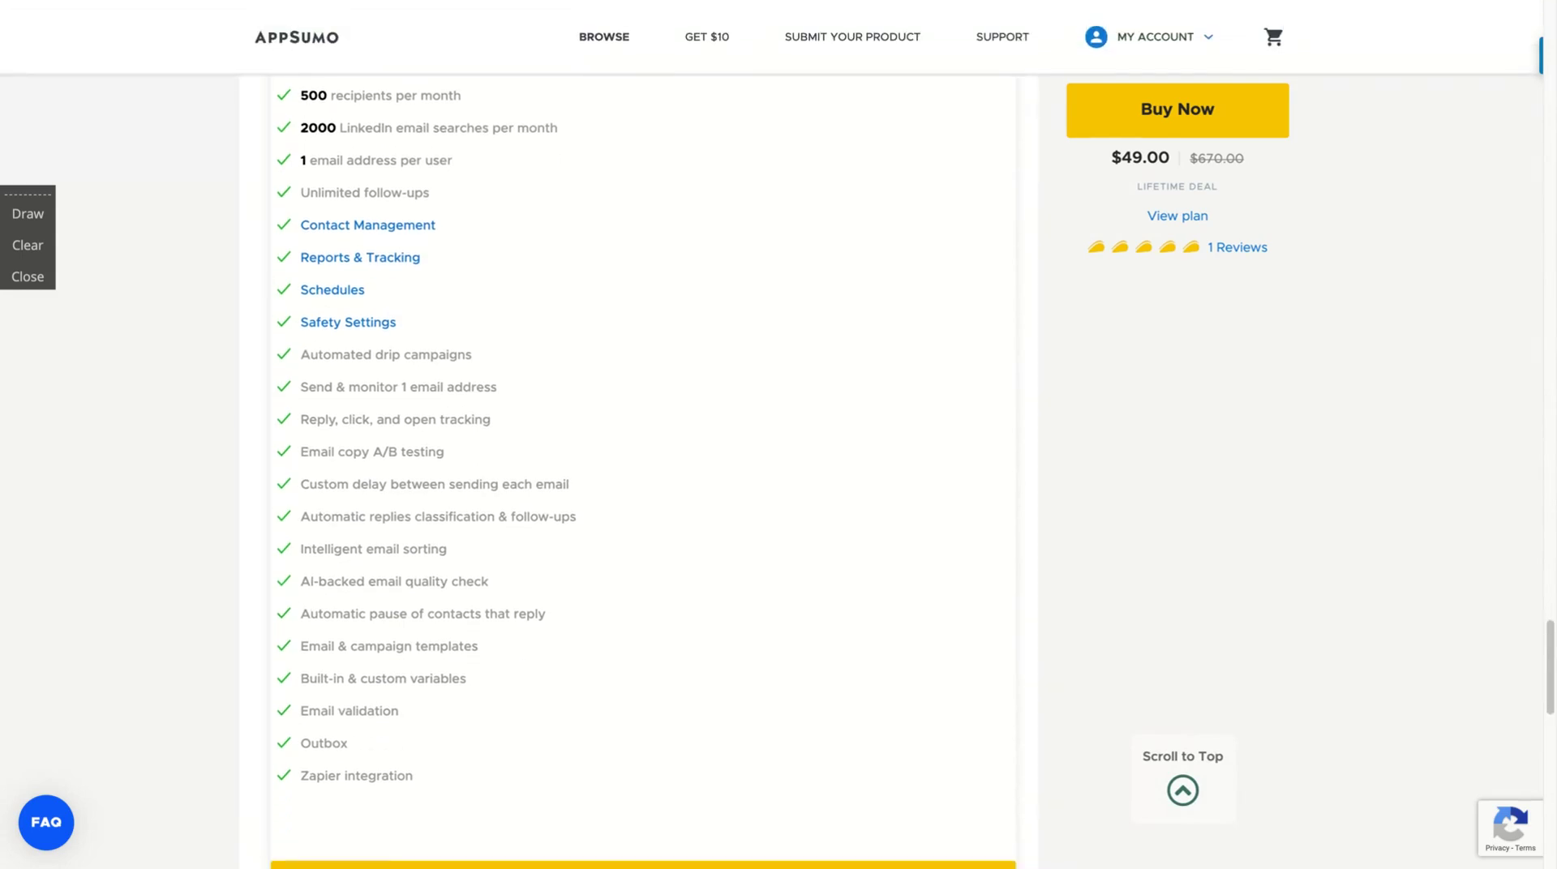
{"action": "scroll", "coordinate": [495, 464], "scroll_direction": "up", "scroll_amount": 1}
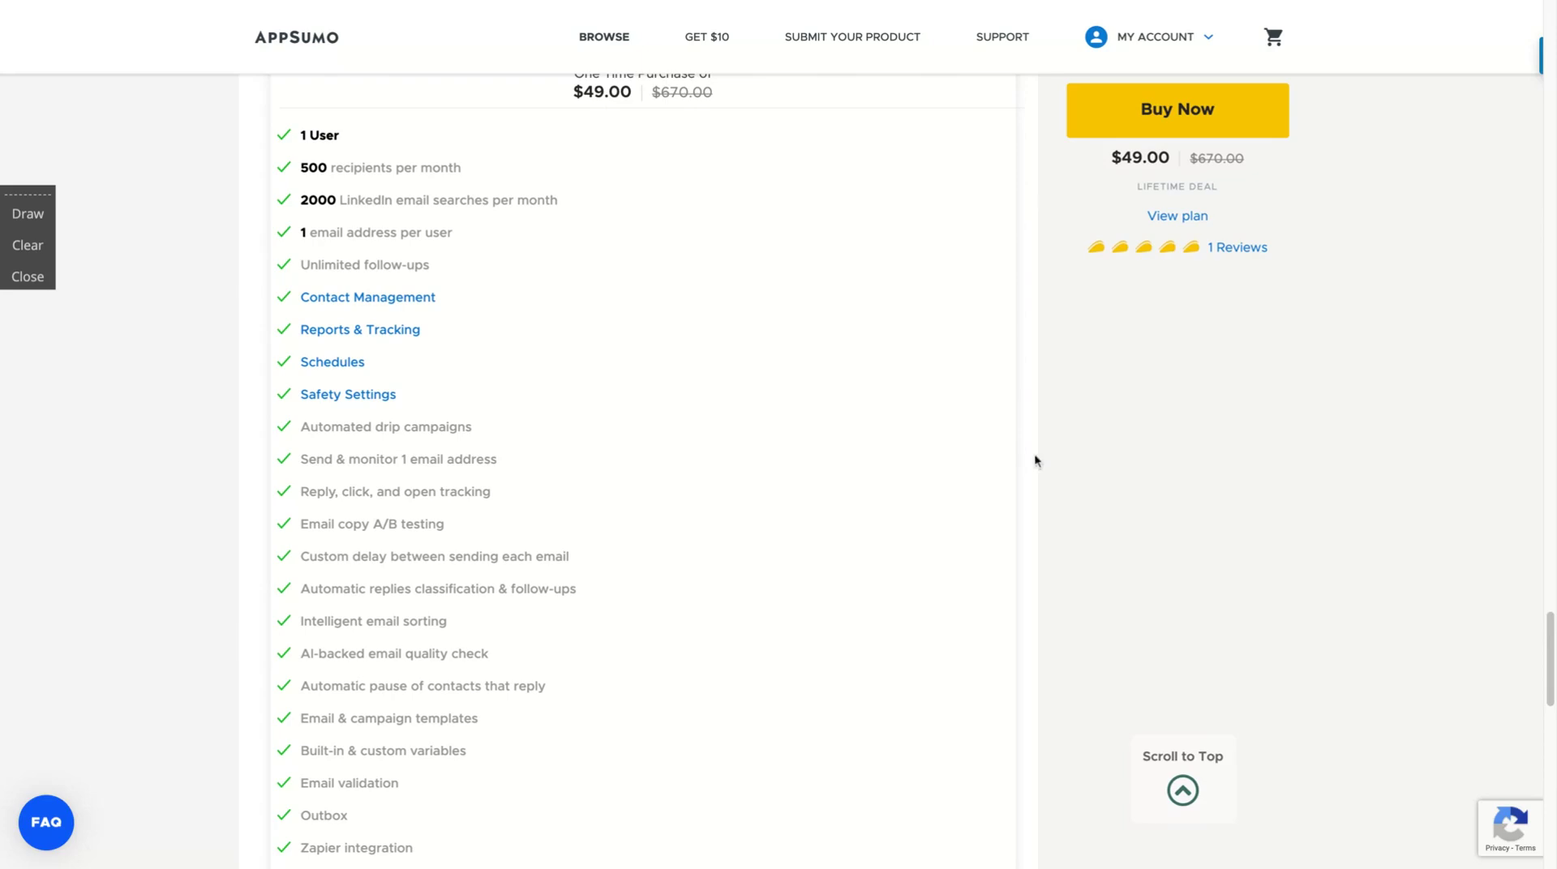
{"action": "left_click_drag", "start_coordinate": [1549, 660], "coordinate": [1549, 660]}
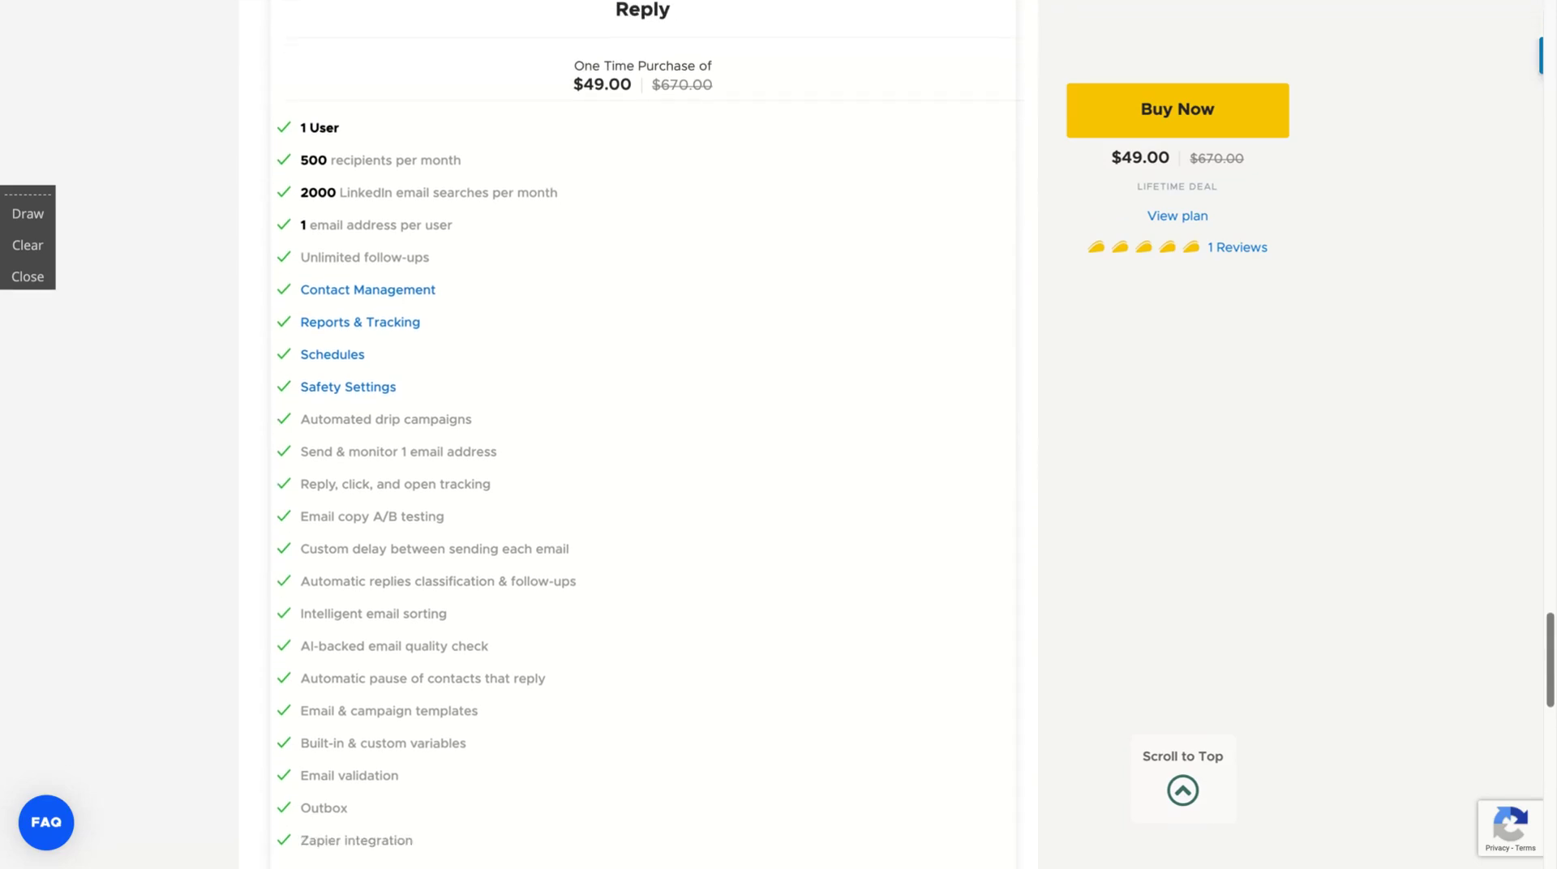
Highlight the plan's user, 500 recipients per month and 2000 LinkedIn email searches per month limits in the feature list.
{"action": "double_click", "coordinate": [303, 129]}
{"action": "left_click_drag", "start_coordinate": [309, 162], "coordinate": [467, 166]}
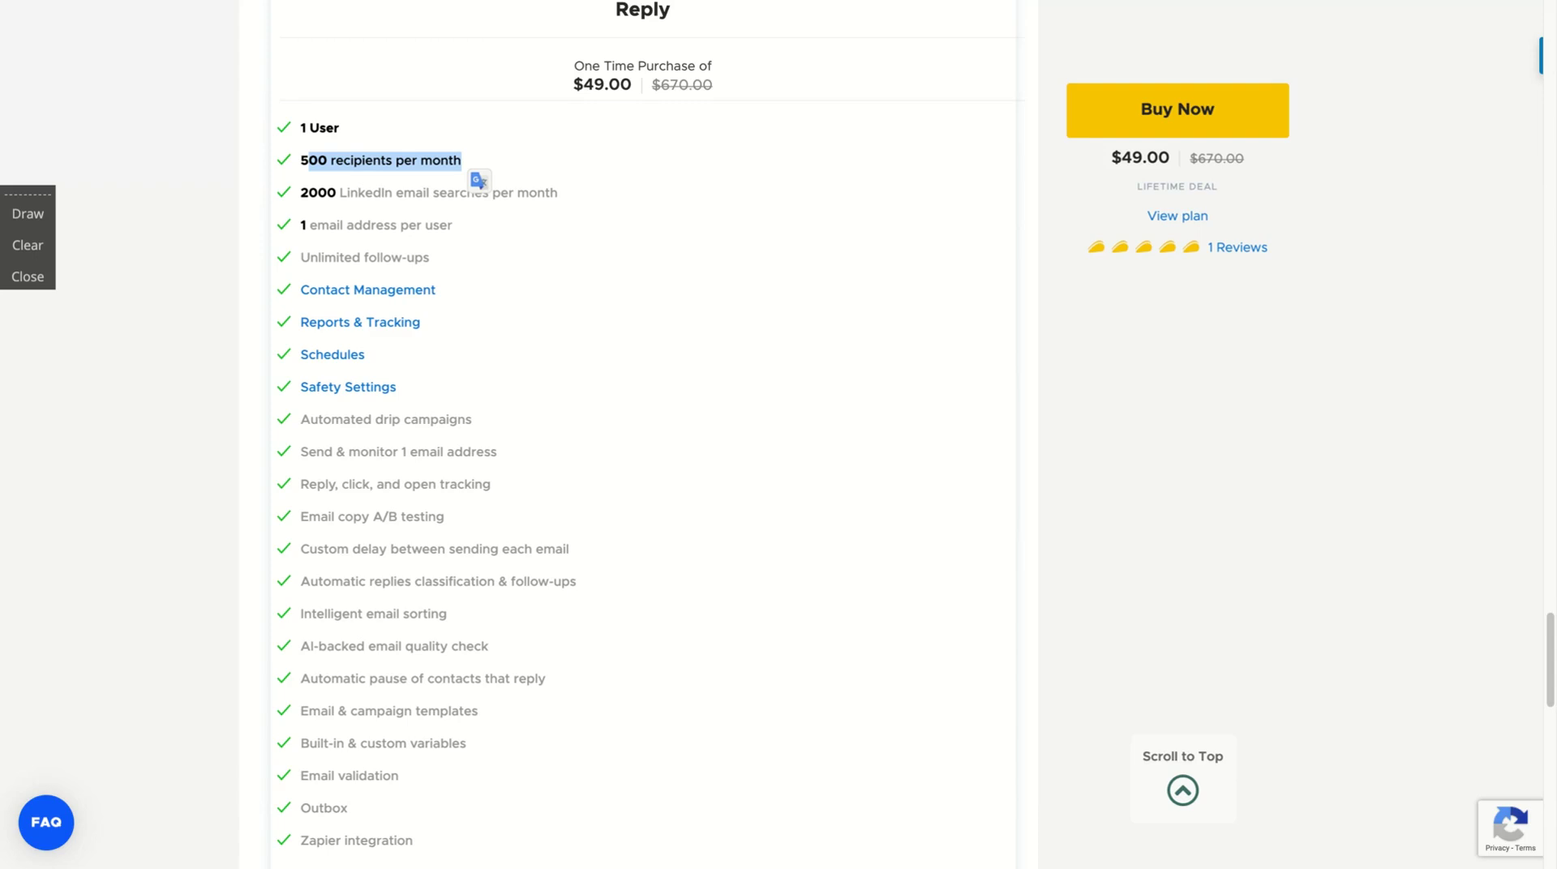
{"action": "left_click", "coordinate": [480, 185]}
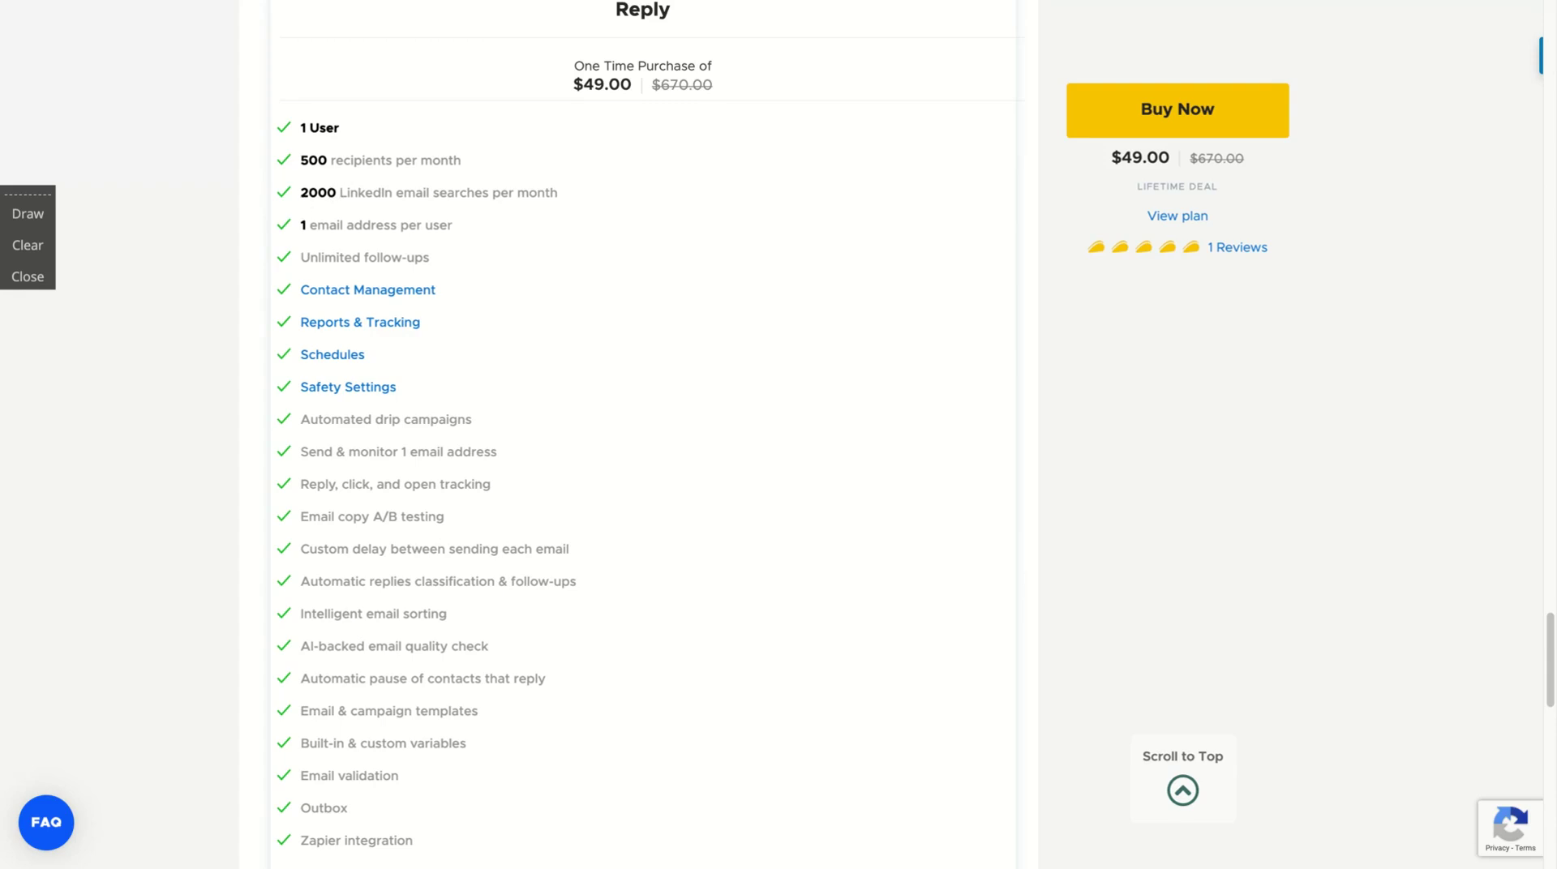
{"action": "left_click_drag", "start_coordinate": [300, 193], "coordinate": [558, 192]}
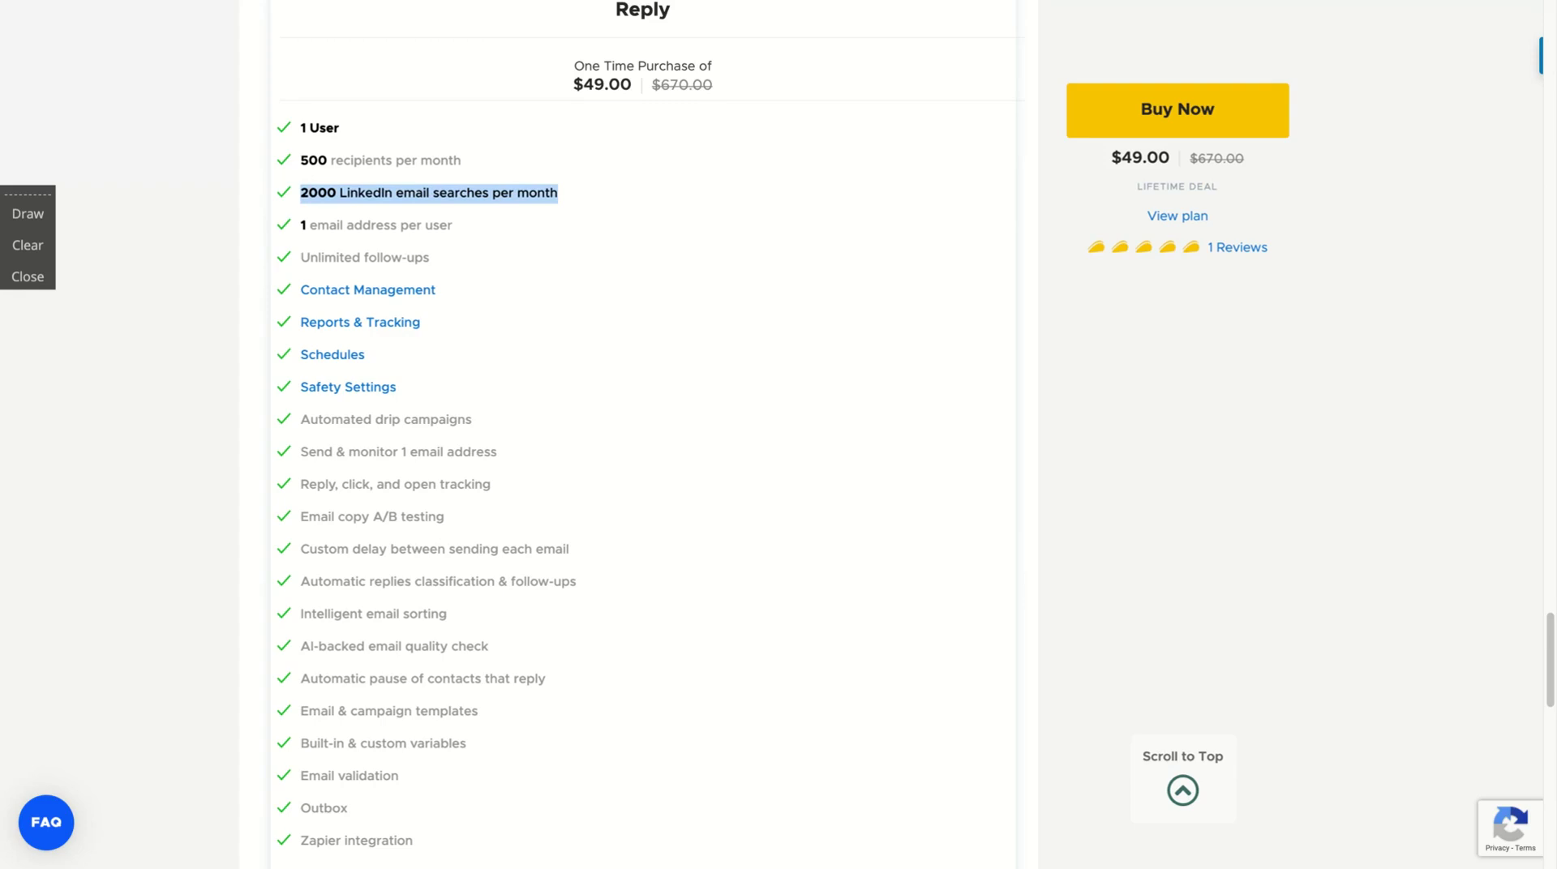
{"action": "left_click", "coordinate": [520, 212]}
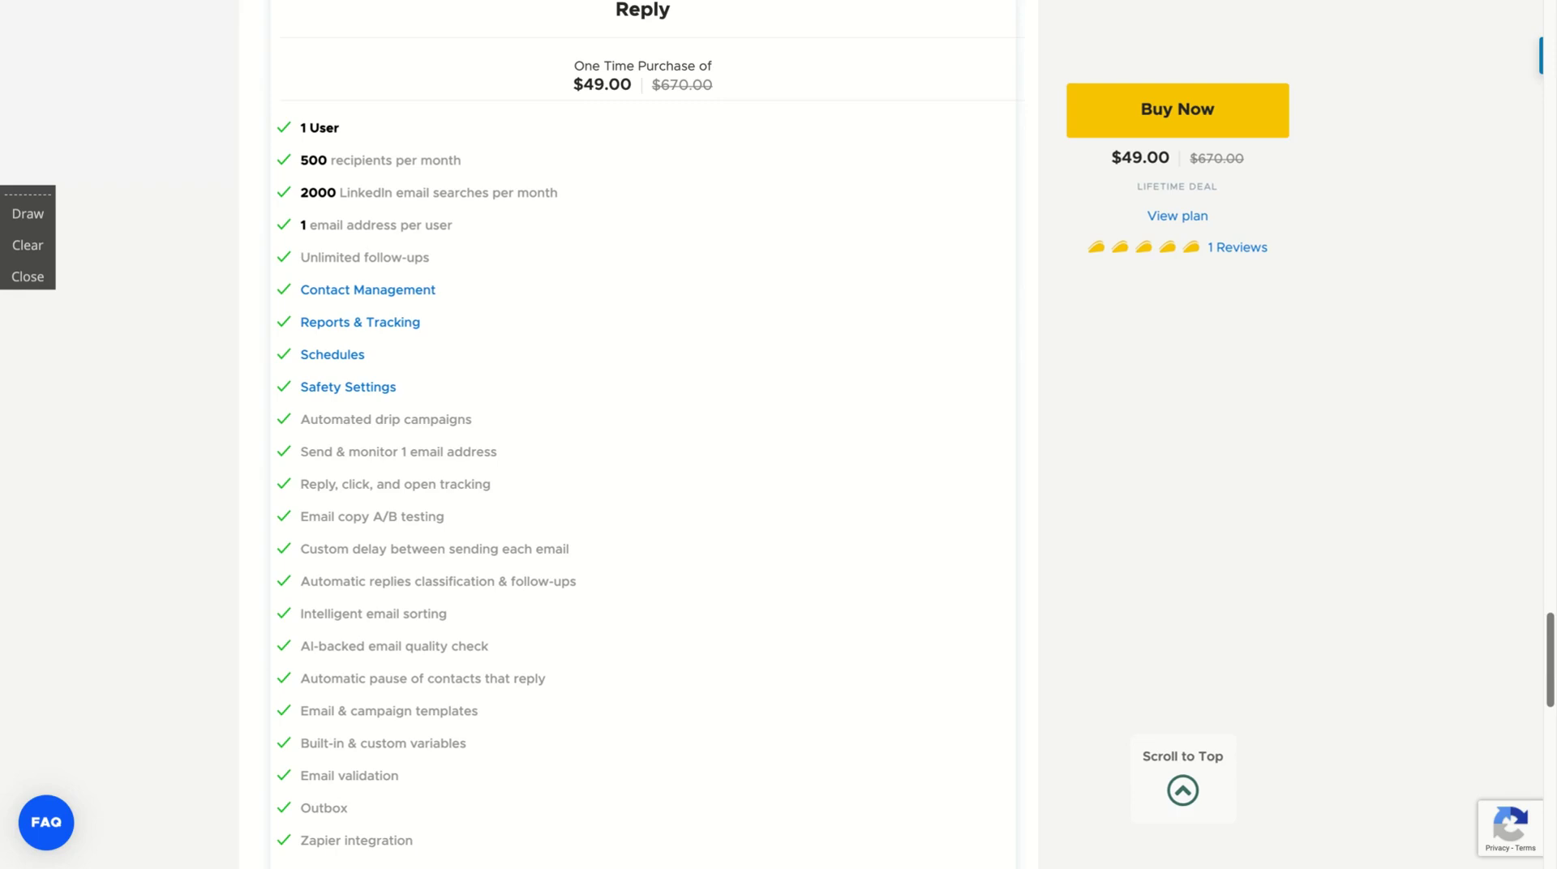
Look over the remaining plan features and the founder's pinned comment under Reviews & Questions.
{"action": "scroll", "coordinate": [643, 434], "scroll_direction": "down", "scroll_amount": 5}
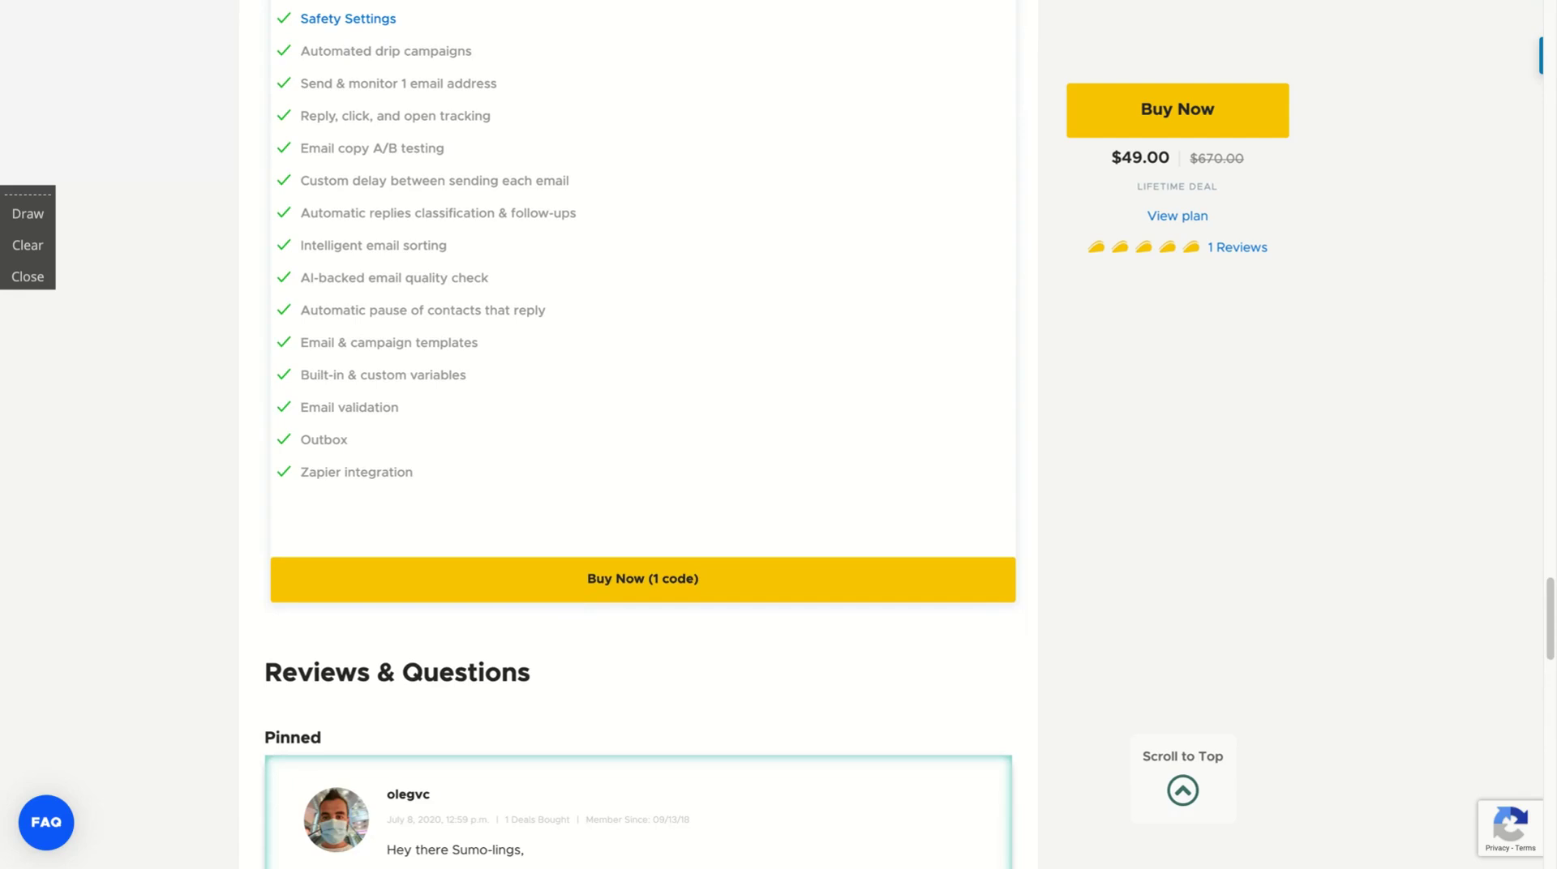
{"action": "scroll", "coordinate": [643, 434], "scroll_direction": "down", "scroll_amount": 8}
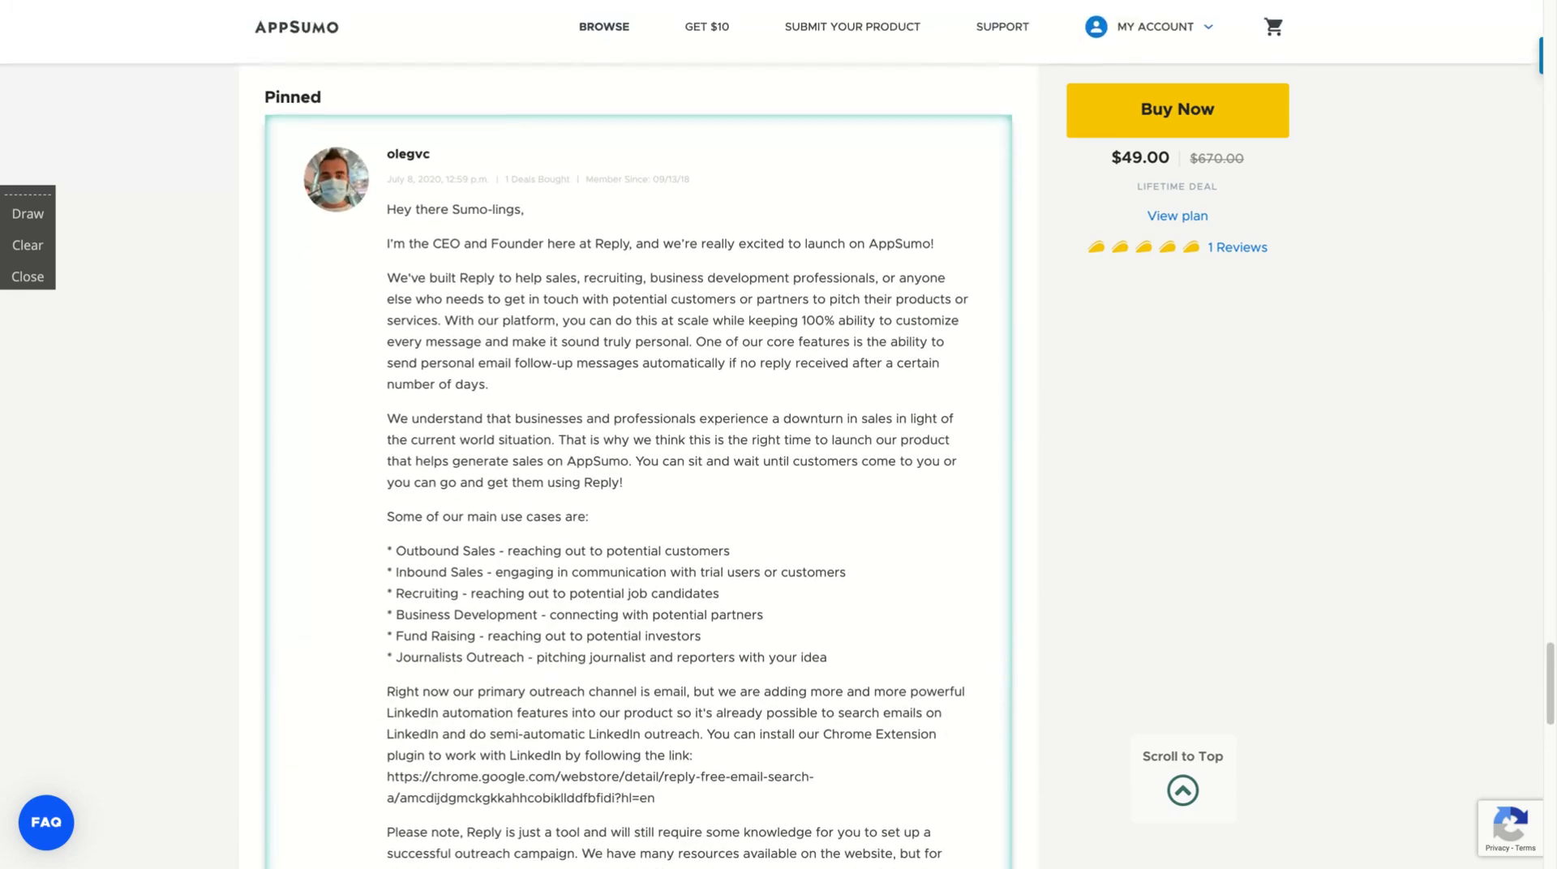
{"action": "scroll", "coordinate": [643, 435], "scroll_direction": "up", "scroll_amount": 10}
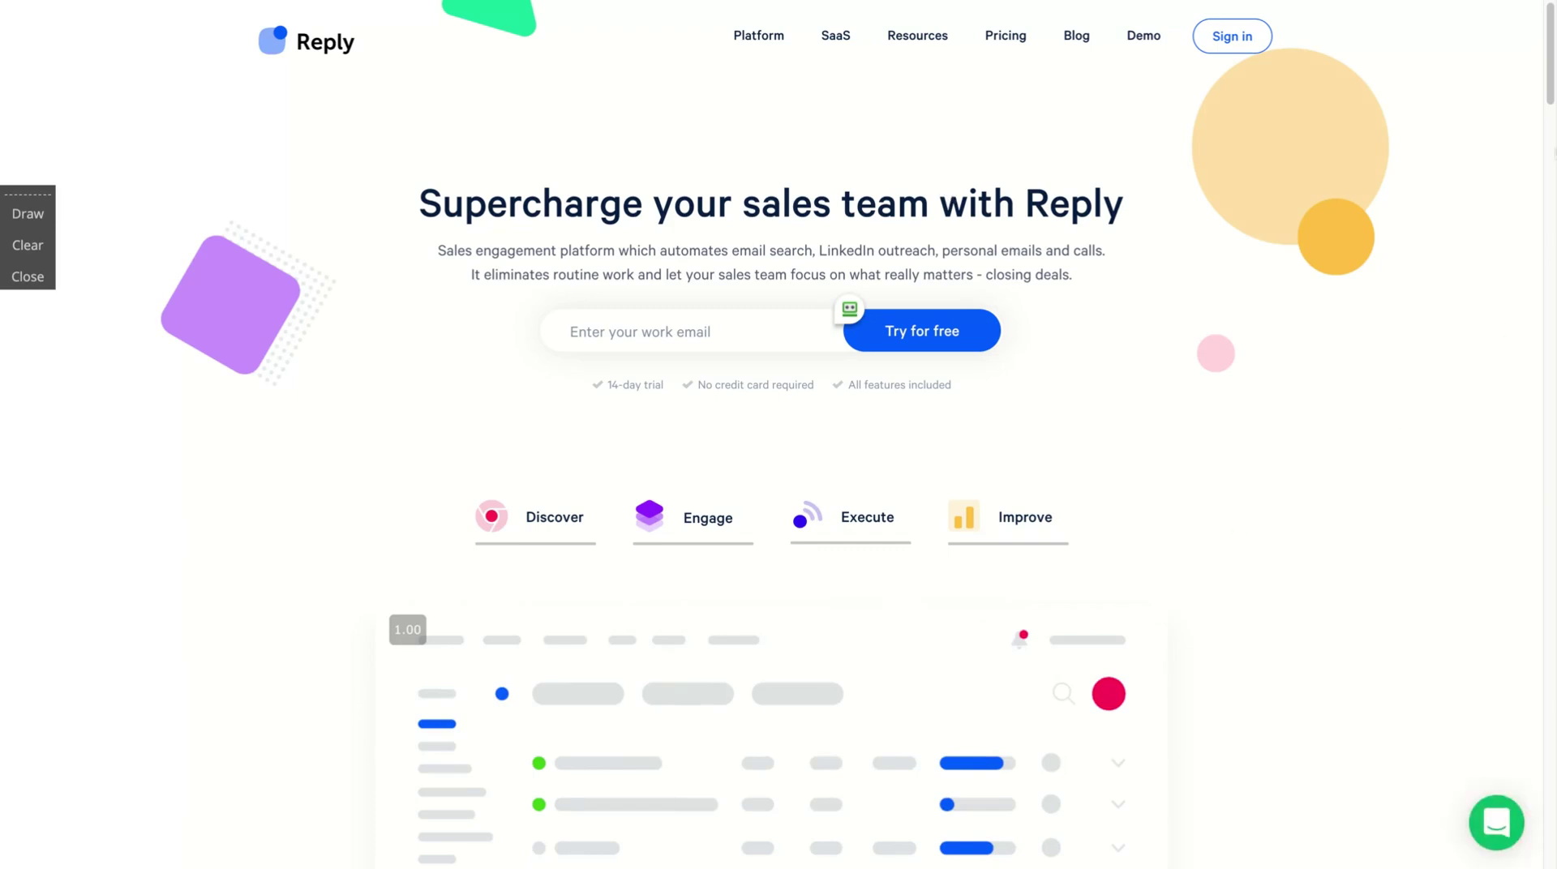
Examine the Reply website's home page, including the product demo animation and the section on discovering prospects on LinkedIn.
{"action": "scroll", "coordinate": [1551, 31], "scroll_direction": "down", "scroll_amount": 3}
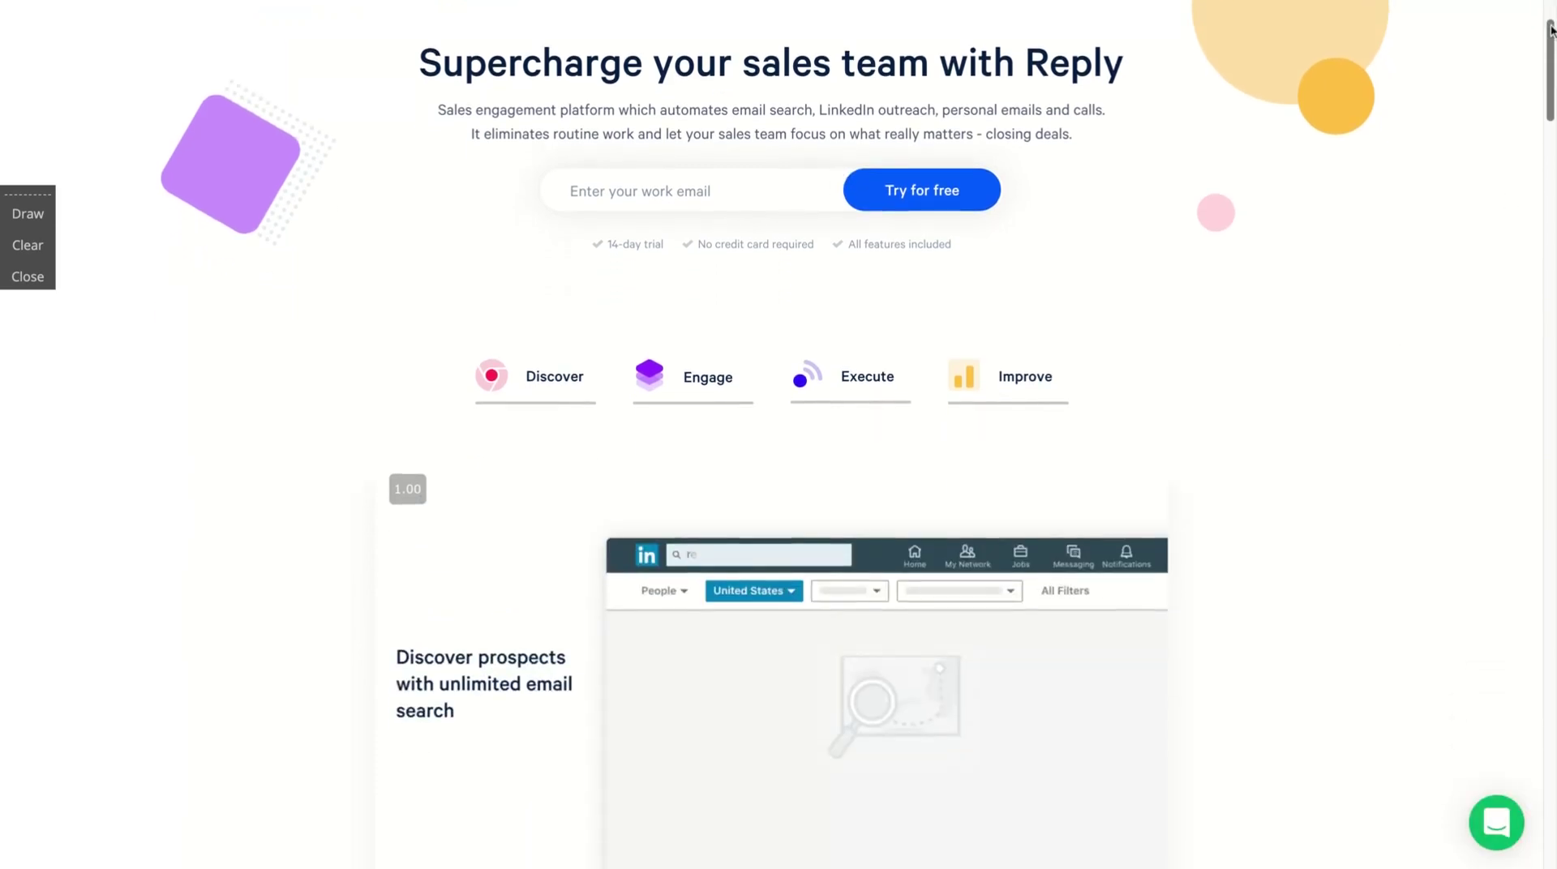
{"action": "scroll", "coordinate": [1550, 31], "scroll_direction": "down", "scroll_amount": 1}
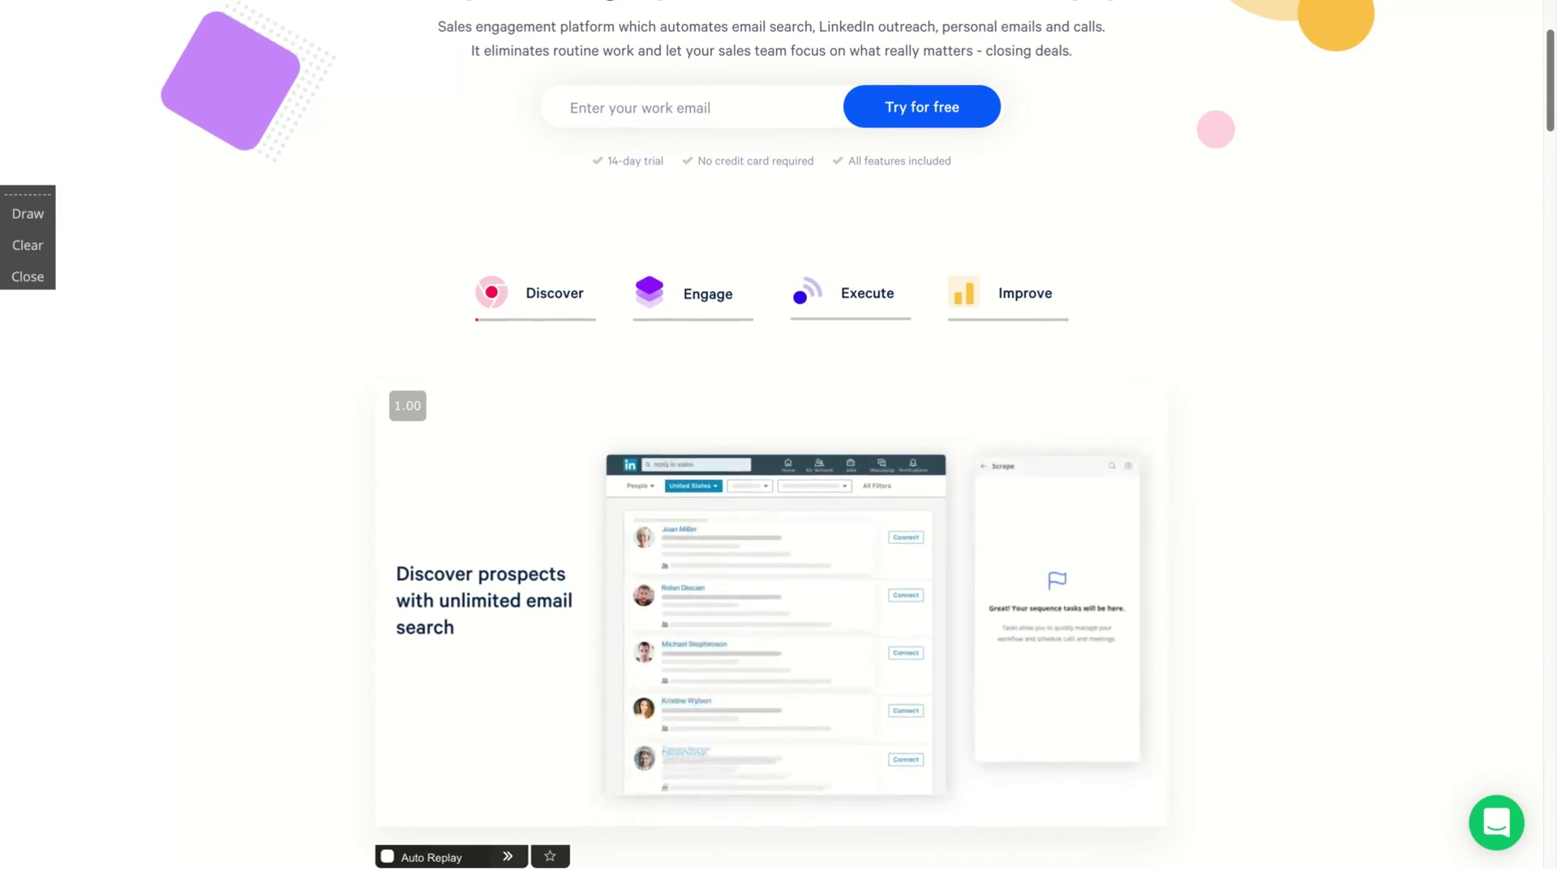
{"action": "scroll", "coordinate": [1551, 33], "scroll_direction": "down", "scroll_amount": 1}
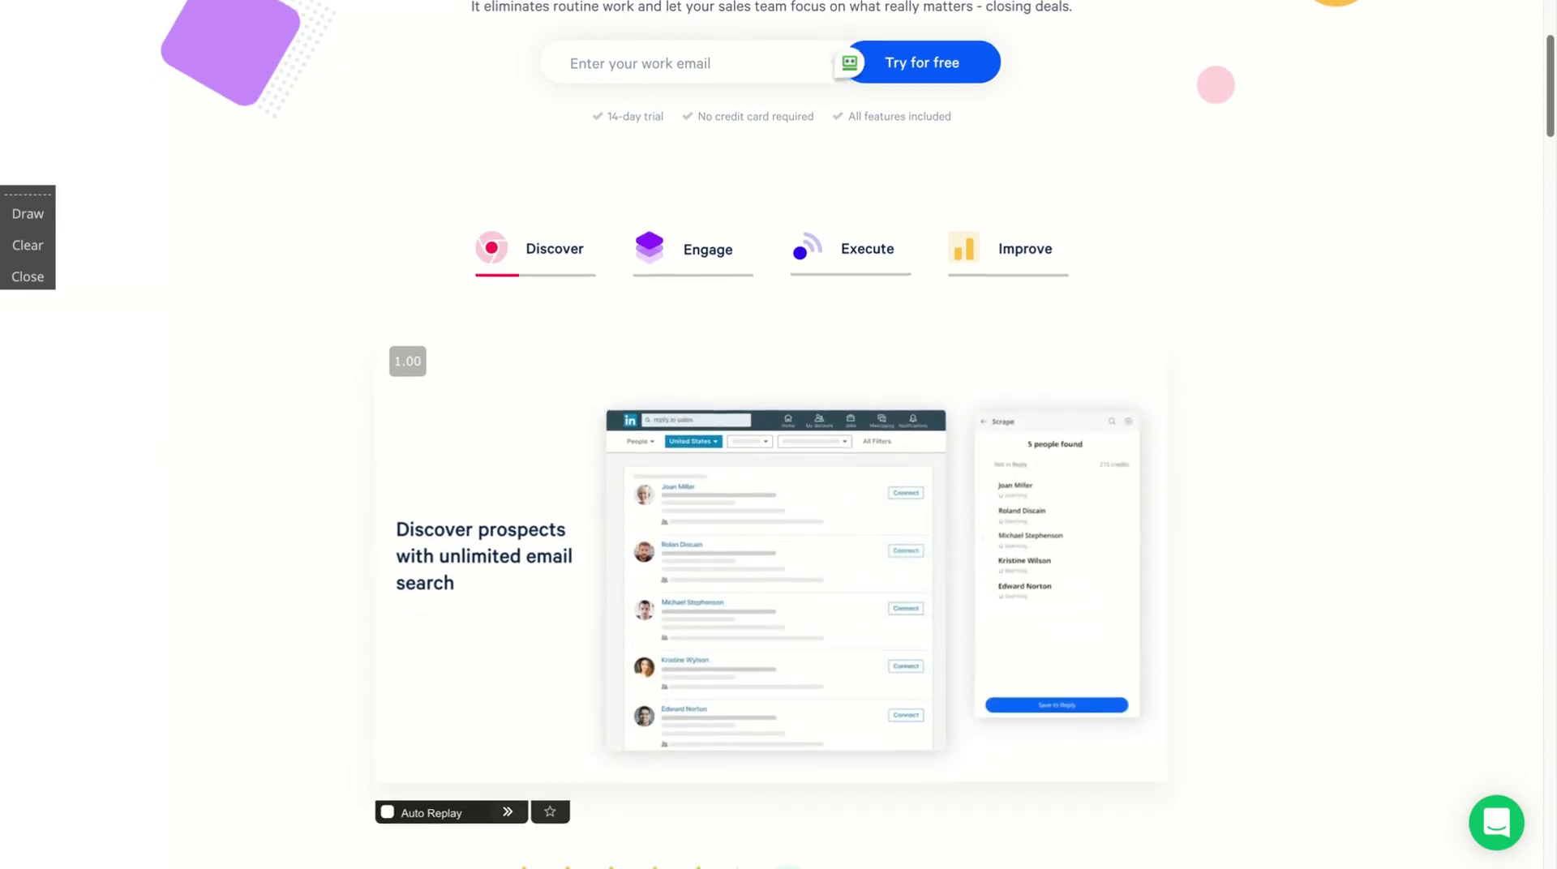
{"action": "scroll", "coordinate": [768, 424], "scroll_direction": "down", "scroll_amount": 1}
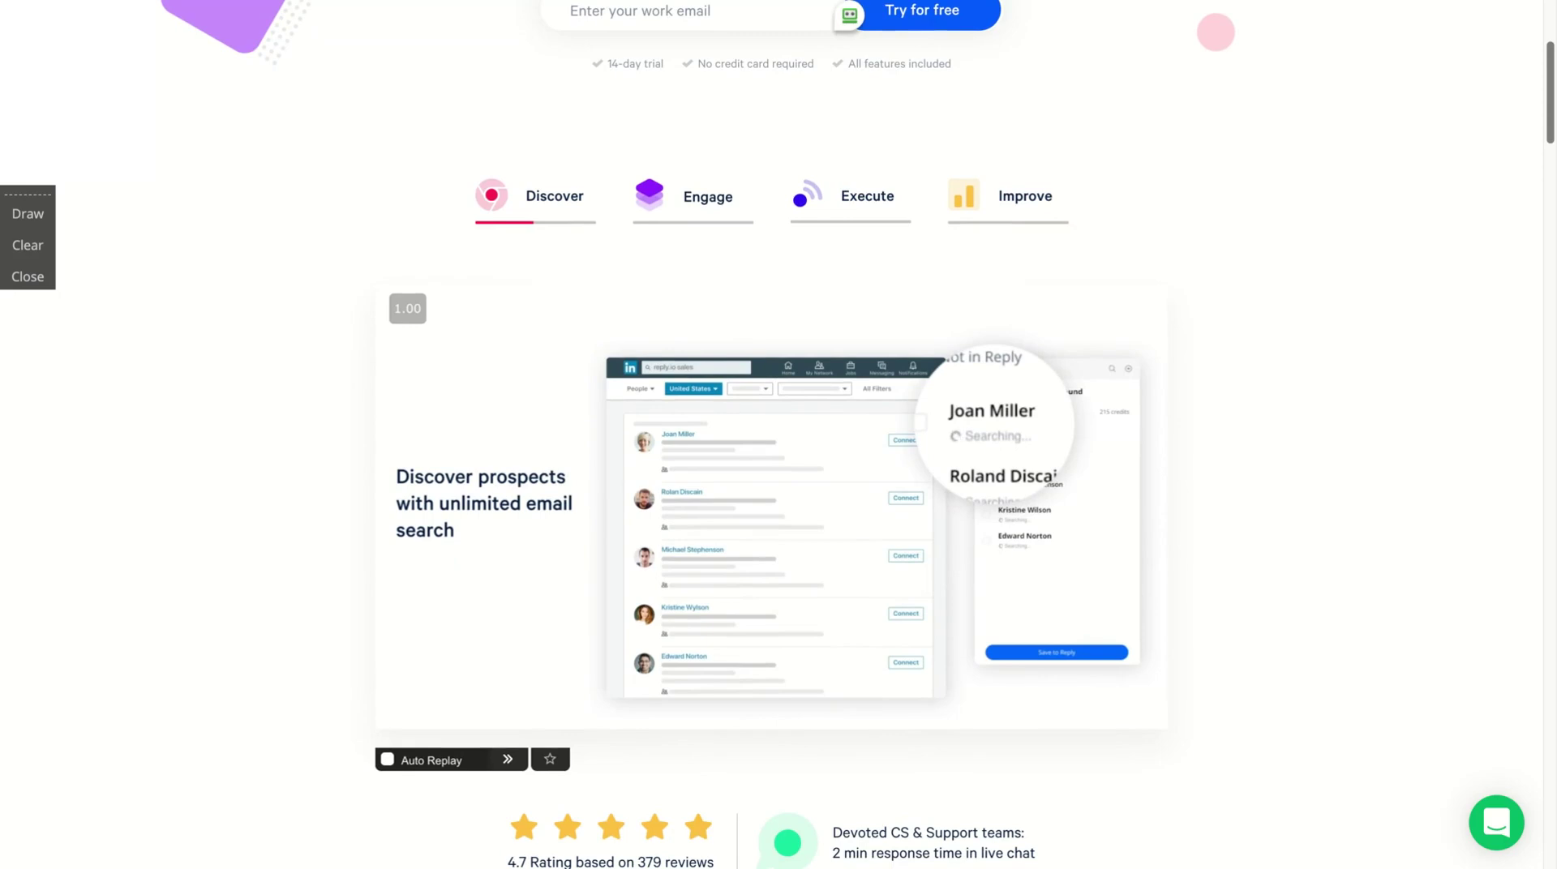
{"action": "scroll", "coordinate": [547, 719], "scroll_direction": "down", "scroll_amount": 3}
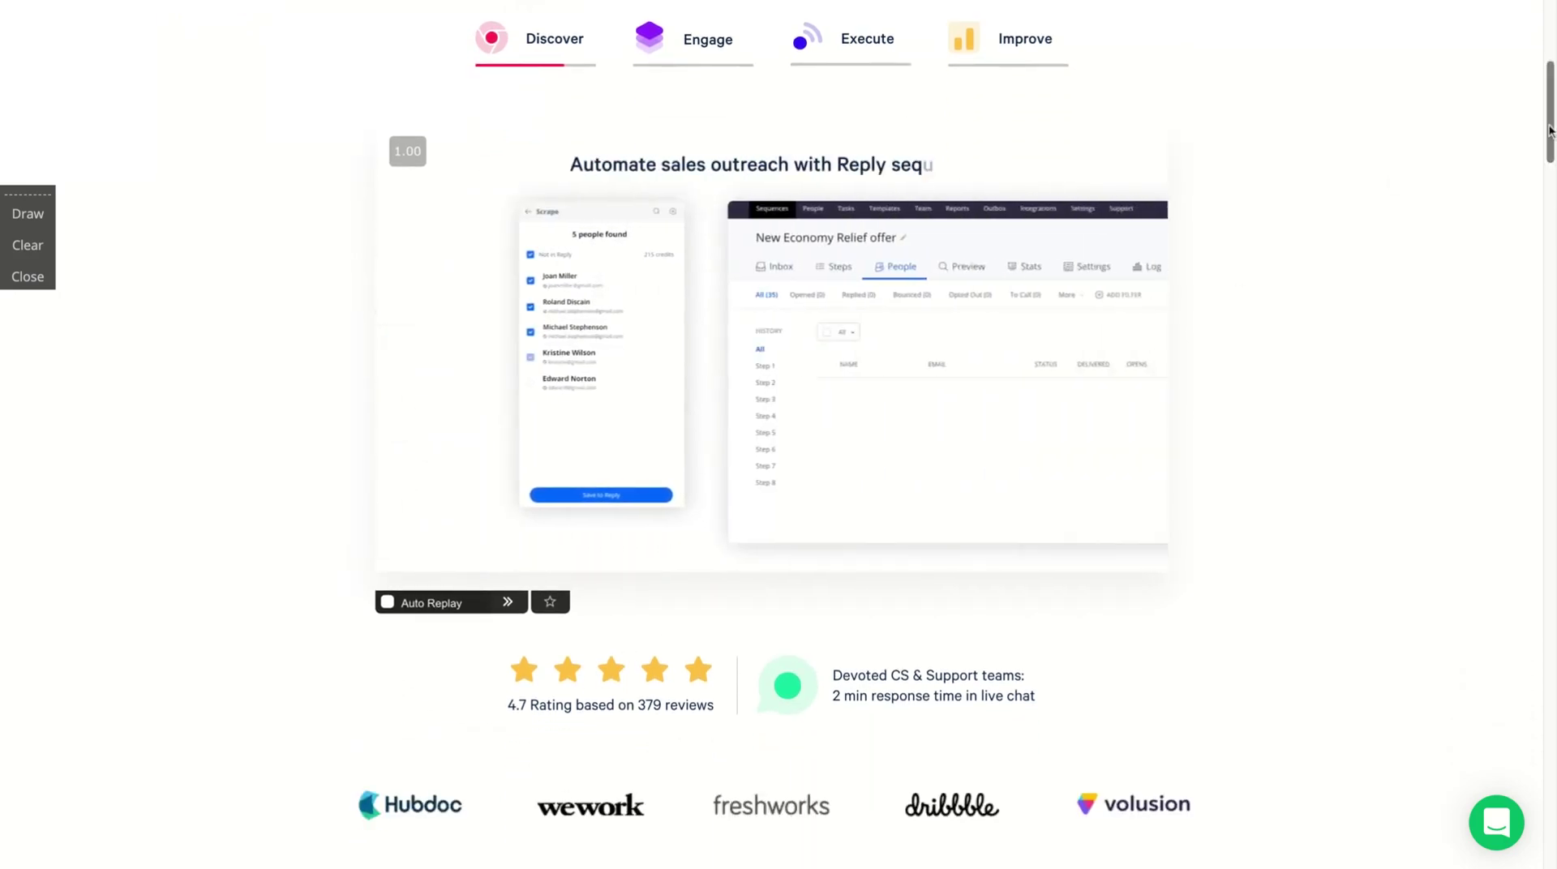
{"action": "scroll", "coordinate": [1550, 130], "scroll_direction": "down", "scroll_amount": 3}
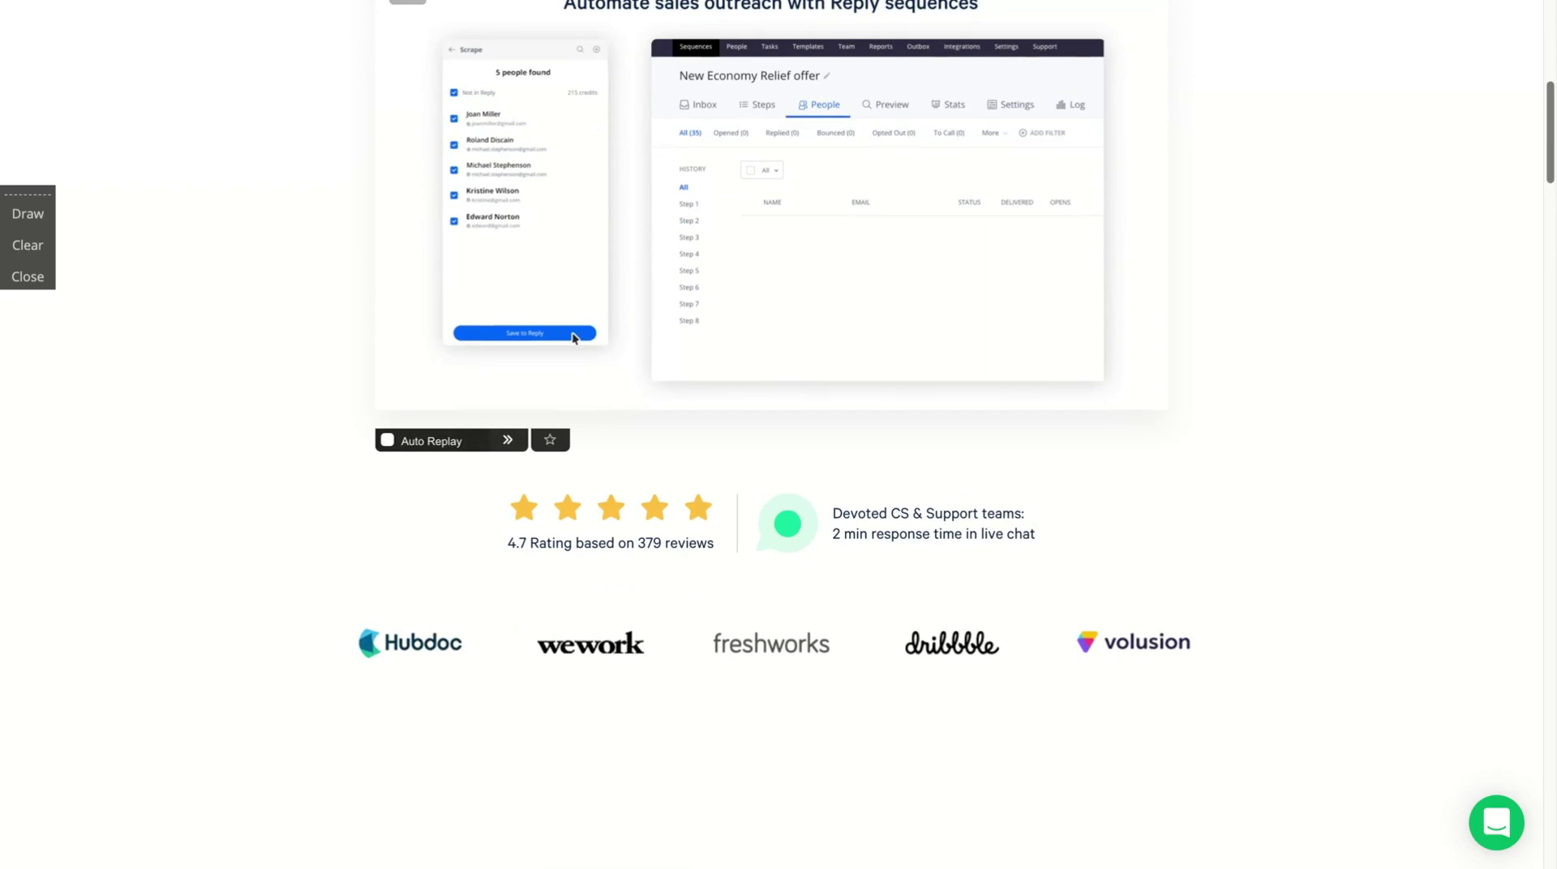
{"action": "scroll", "coordinate": [778, 434], "scroll_direction": "down", "scroll_amount": 5}
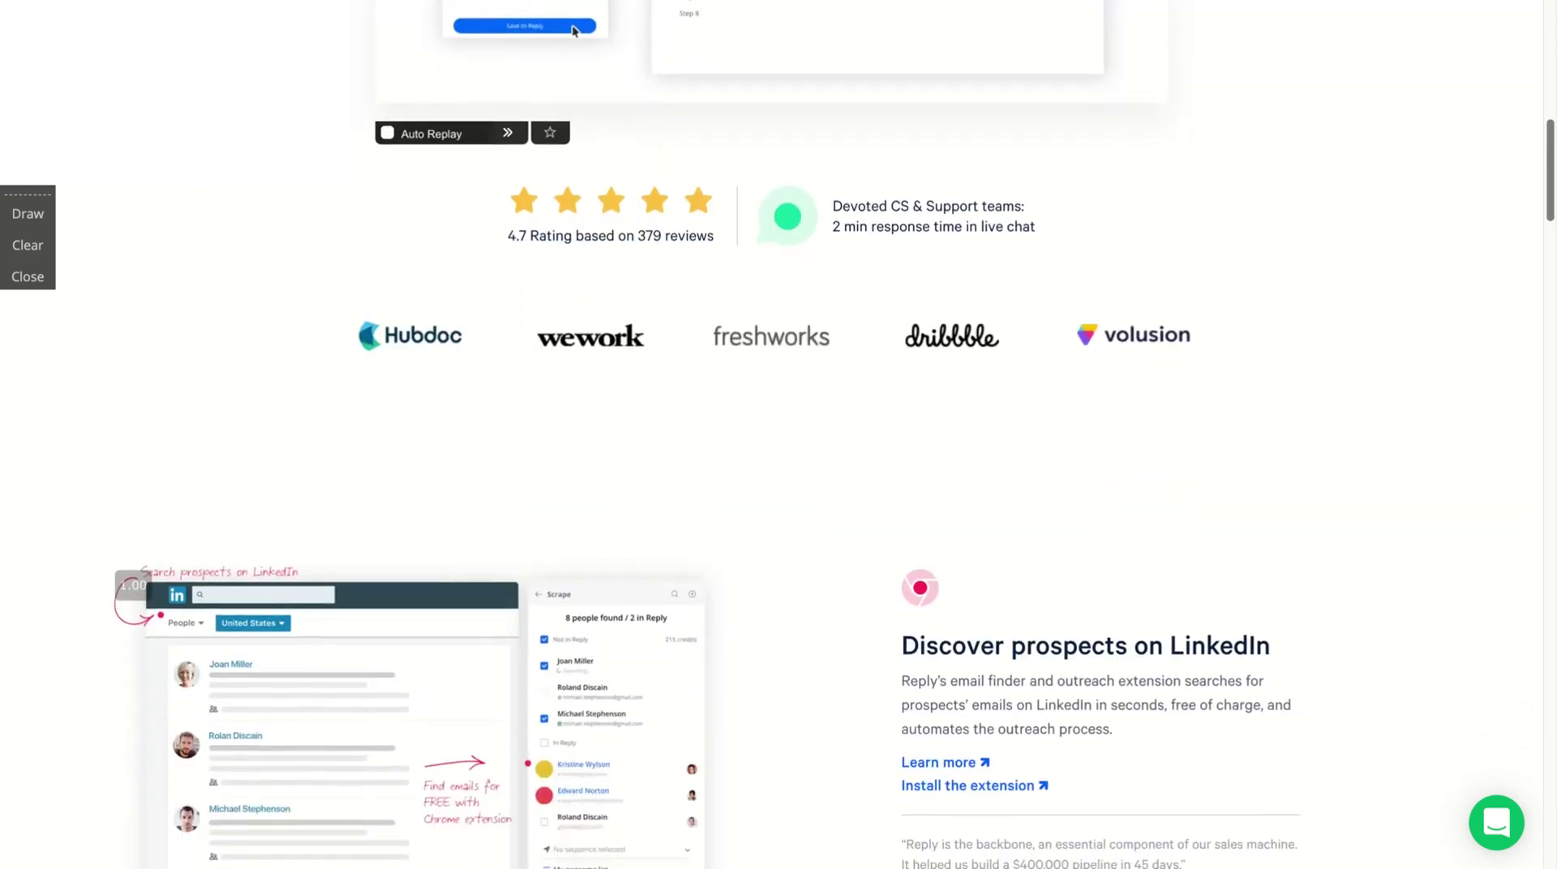
{"action": "scroll", "coordinate": [779, 435], "scroll_direction": "up", "scroll_amount": 8}
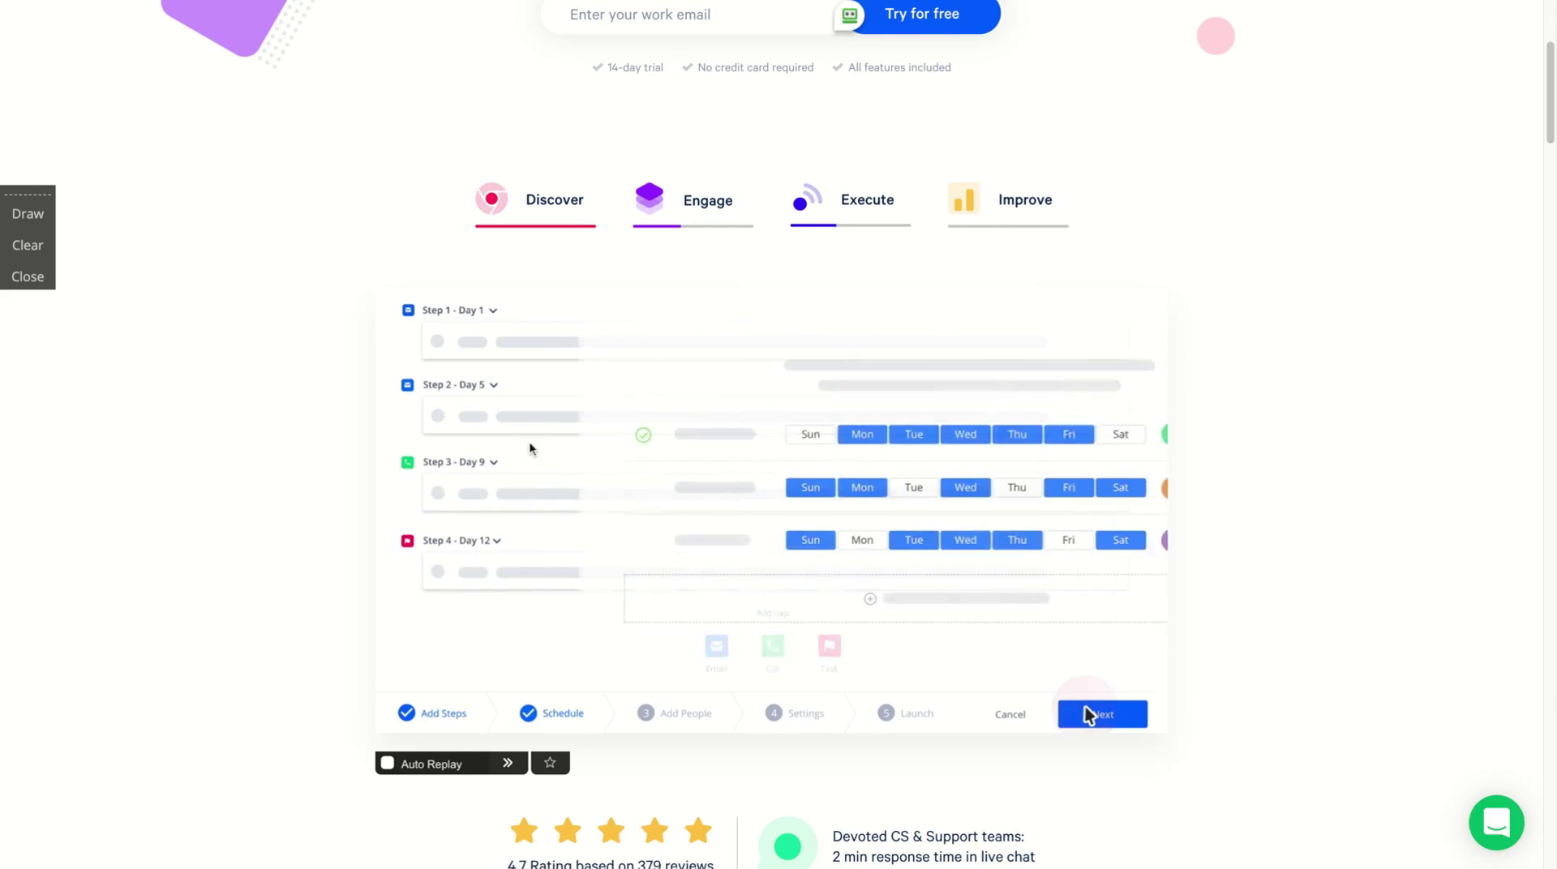
{"action": "scroll", "coordinate": [528, 444], "scroll_direction": "up", "scroll_amount": 4}
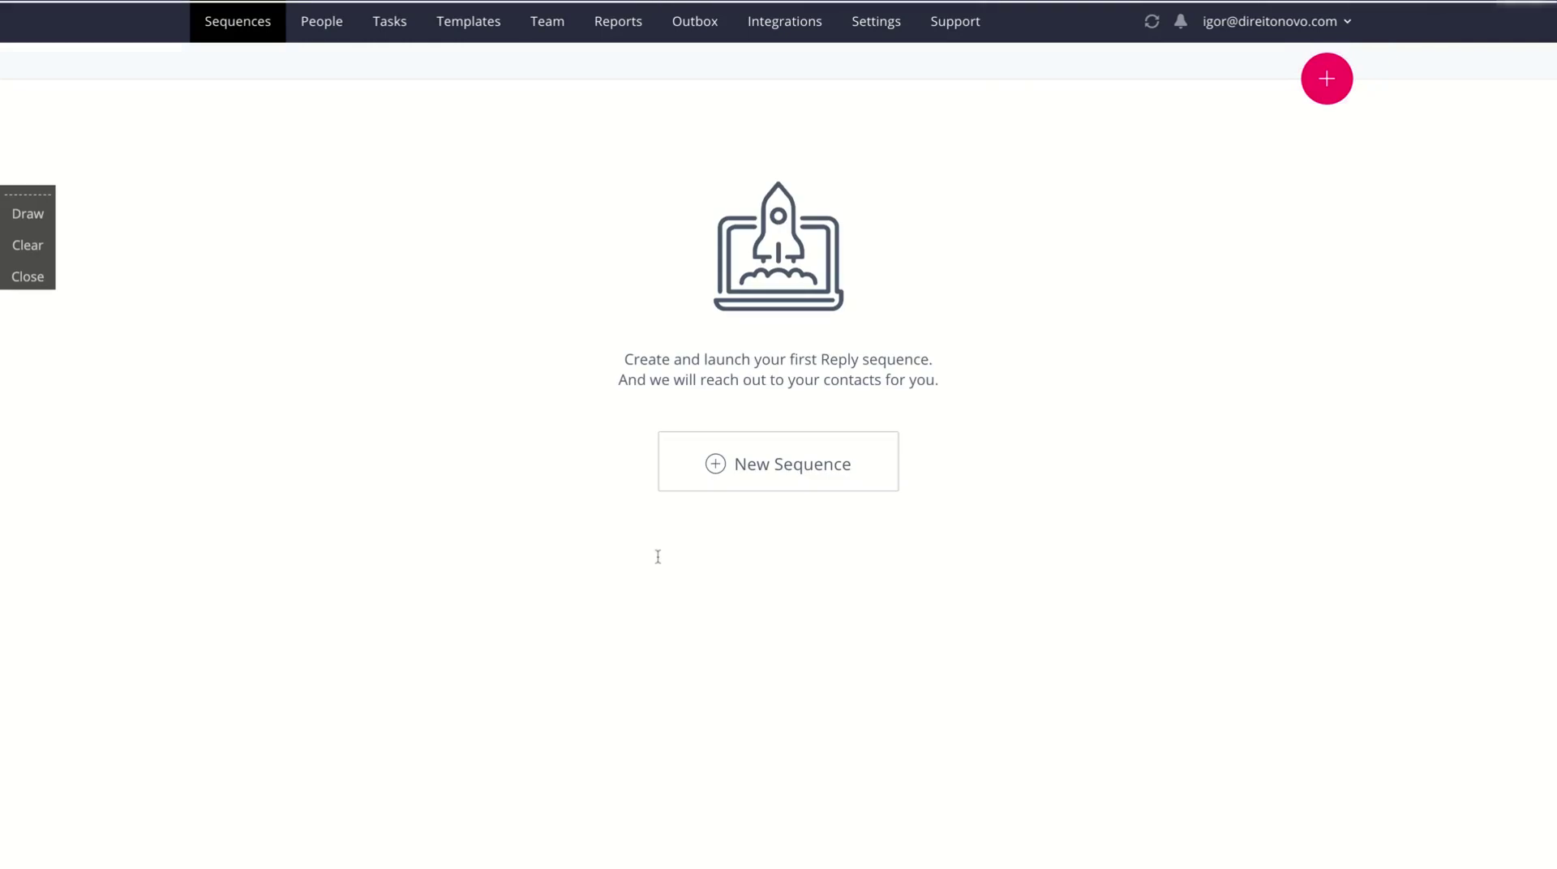
Open the Plans & Billing settings of the Reply account and expand the Subscription details.
{"action": "left_click", "coordinate": [874, 30]}
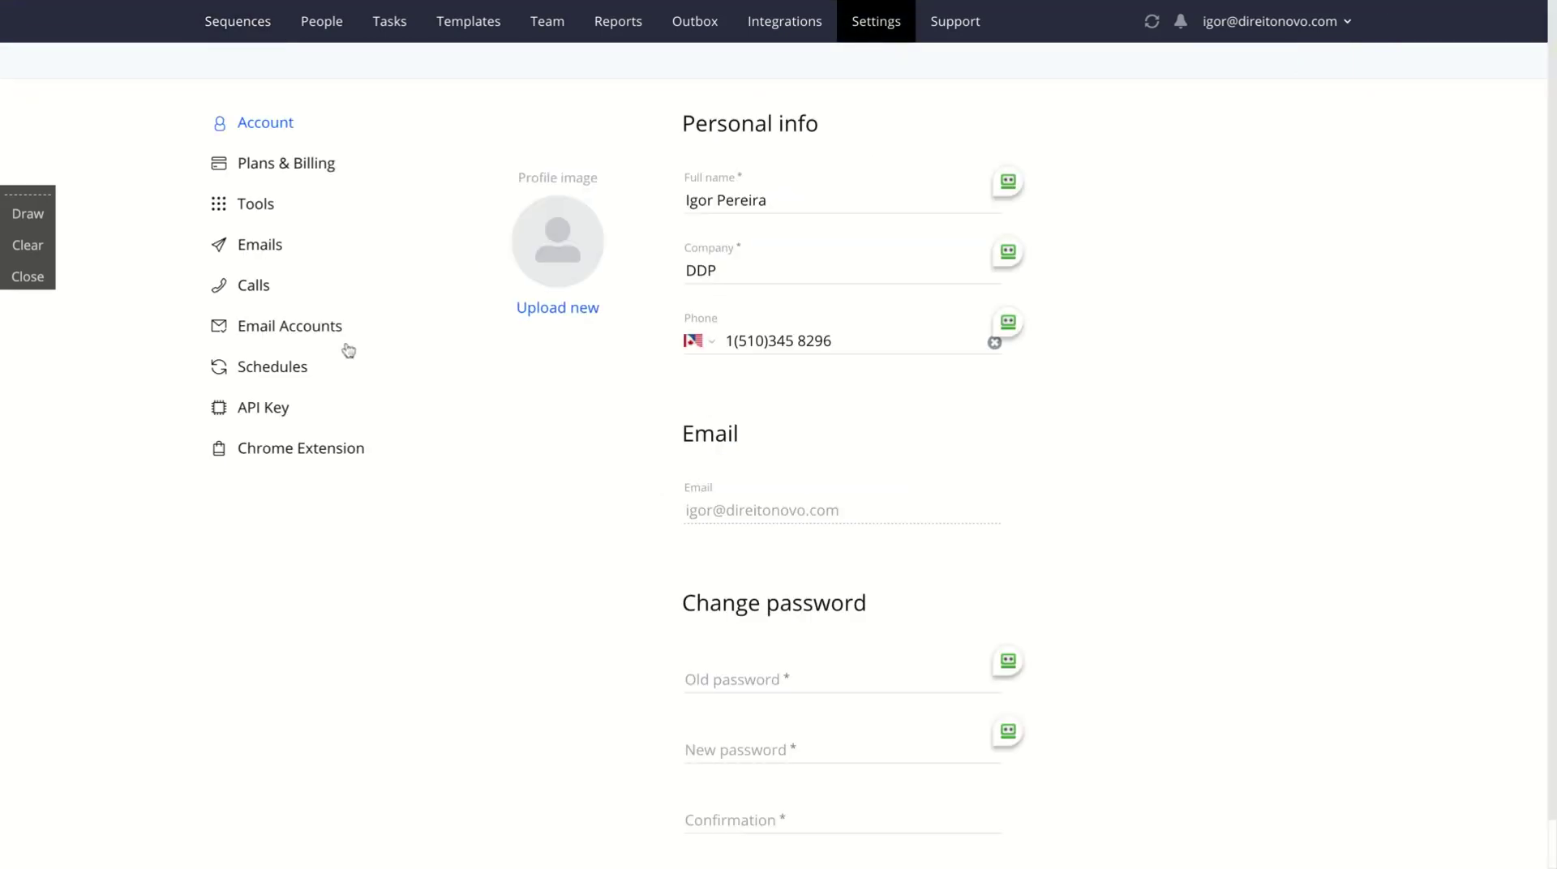
{"action": "left_click", "coordinate": [292, 173]}
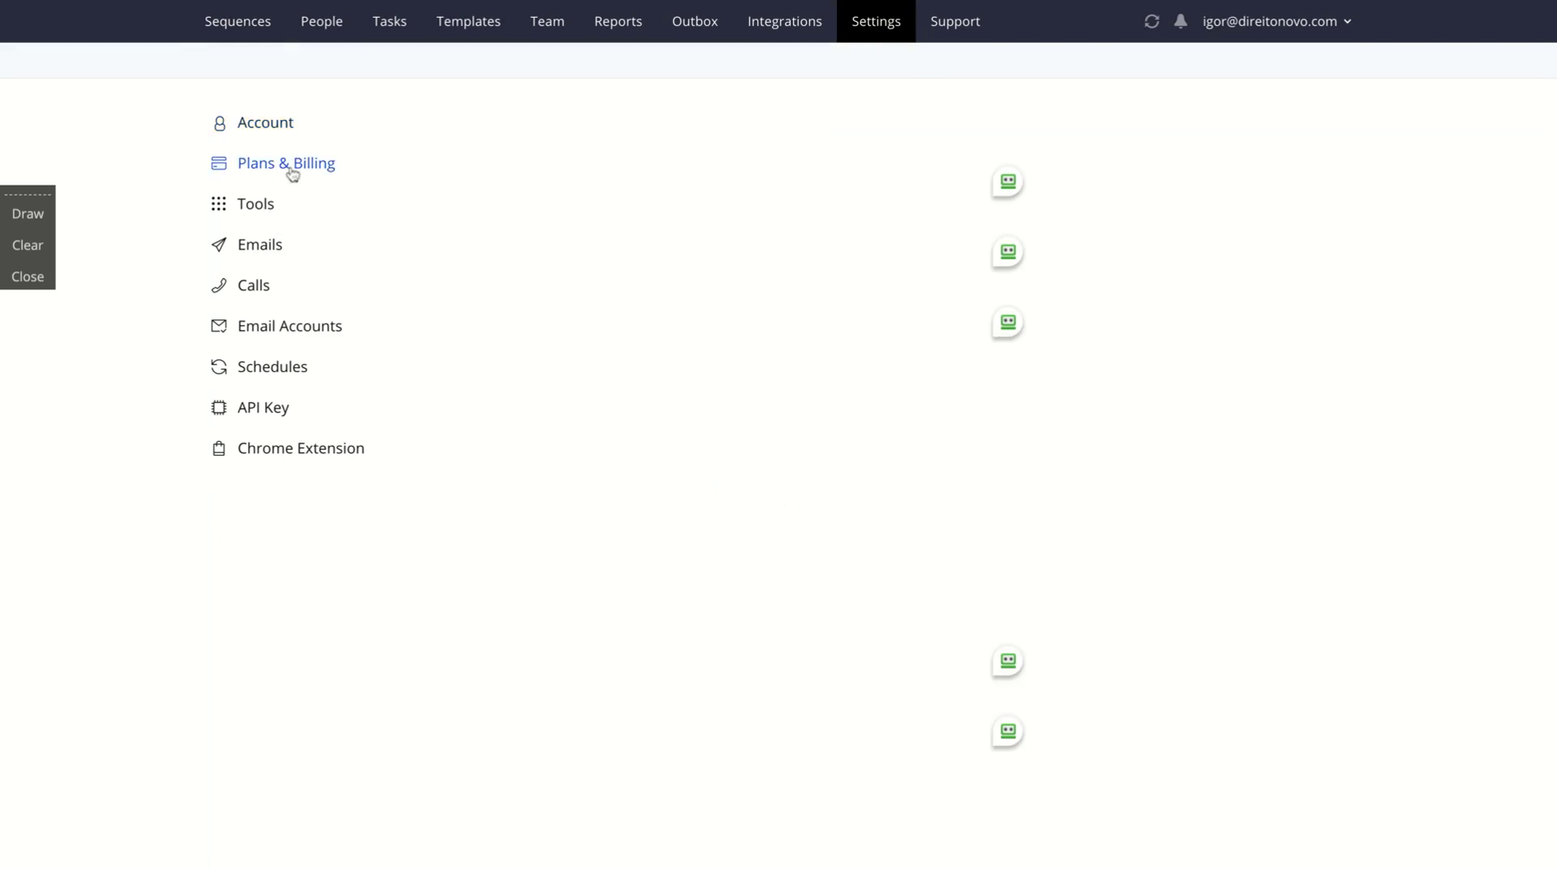
{"action": "left_click", "coordinate": [1342, 128]}
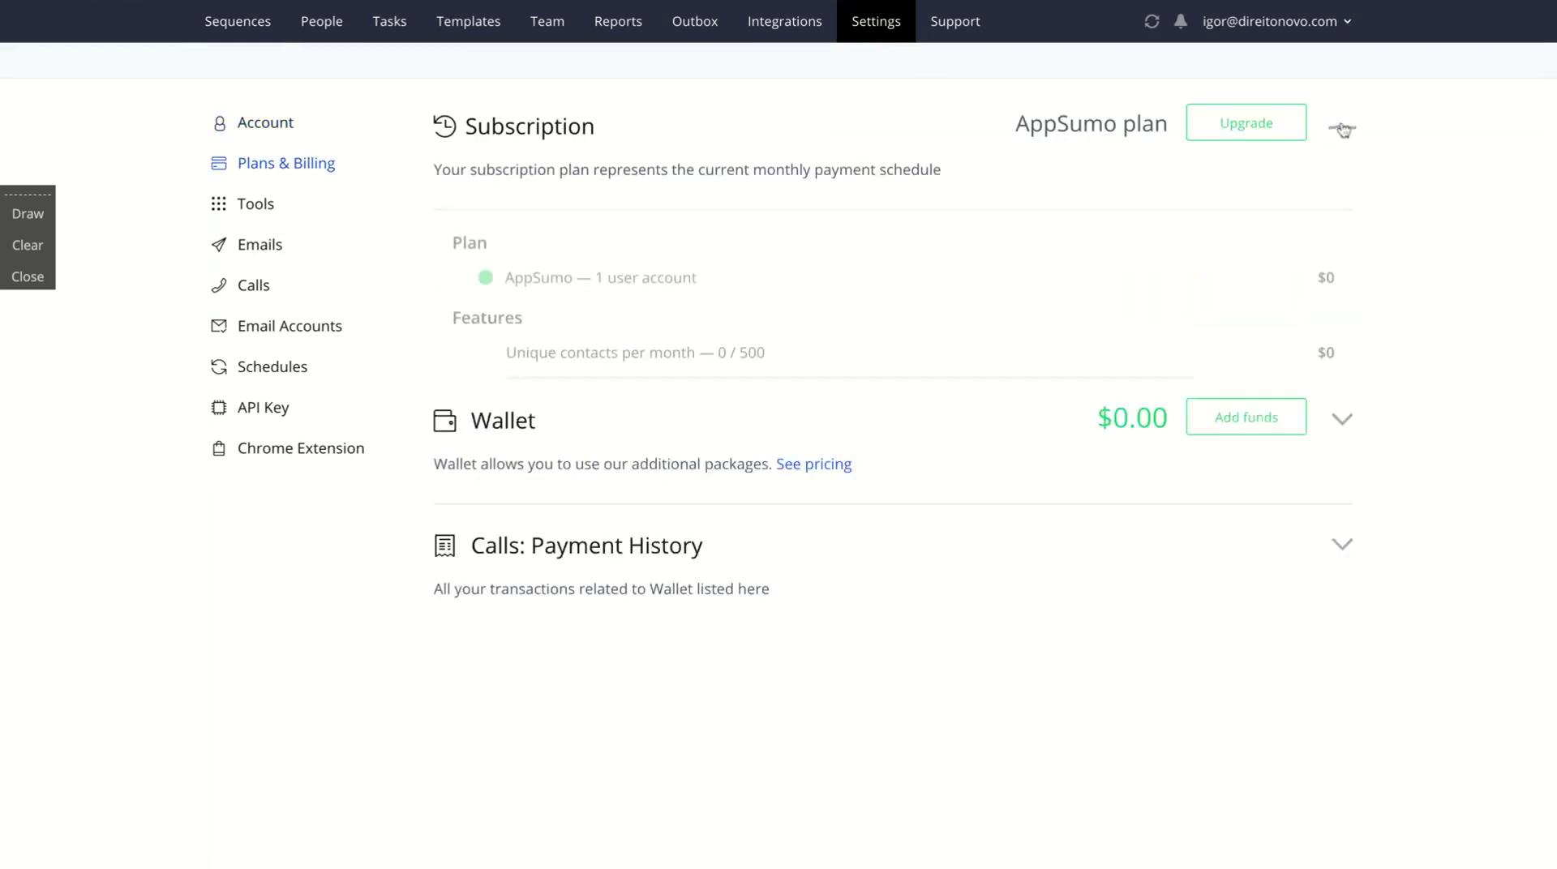
Switch the email validation add-on on to view its packages, switch it off again, and highlight the unique contacts per month feature.
{"action": "left_click", "coordinate": [468, 408]}
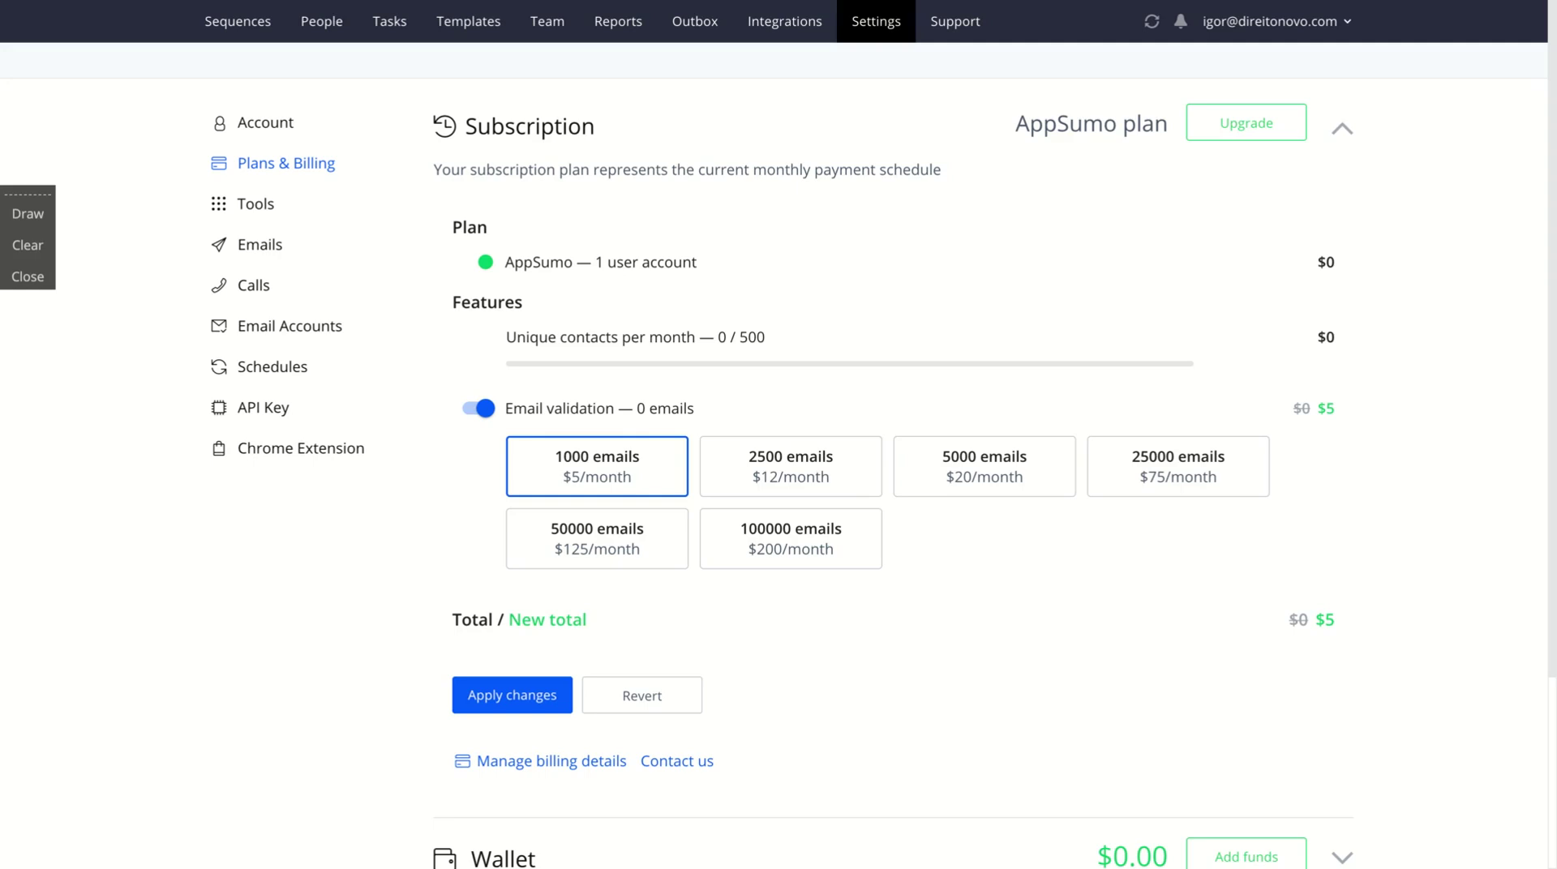
{"action": "left_click", "coordinate": [478, 408]}
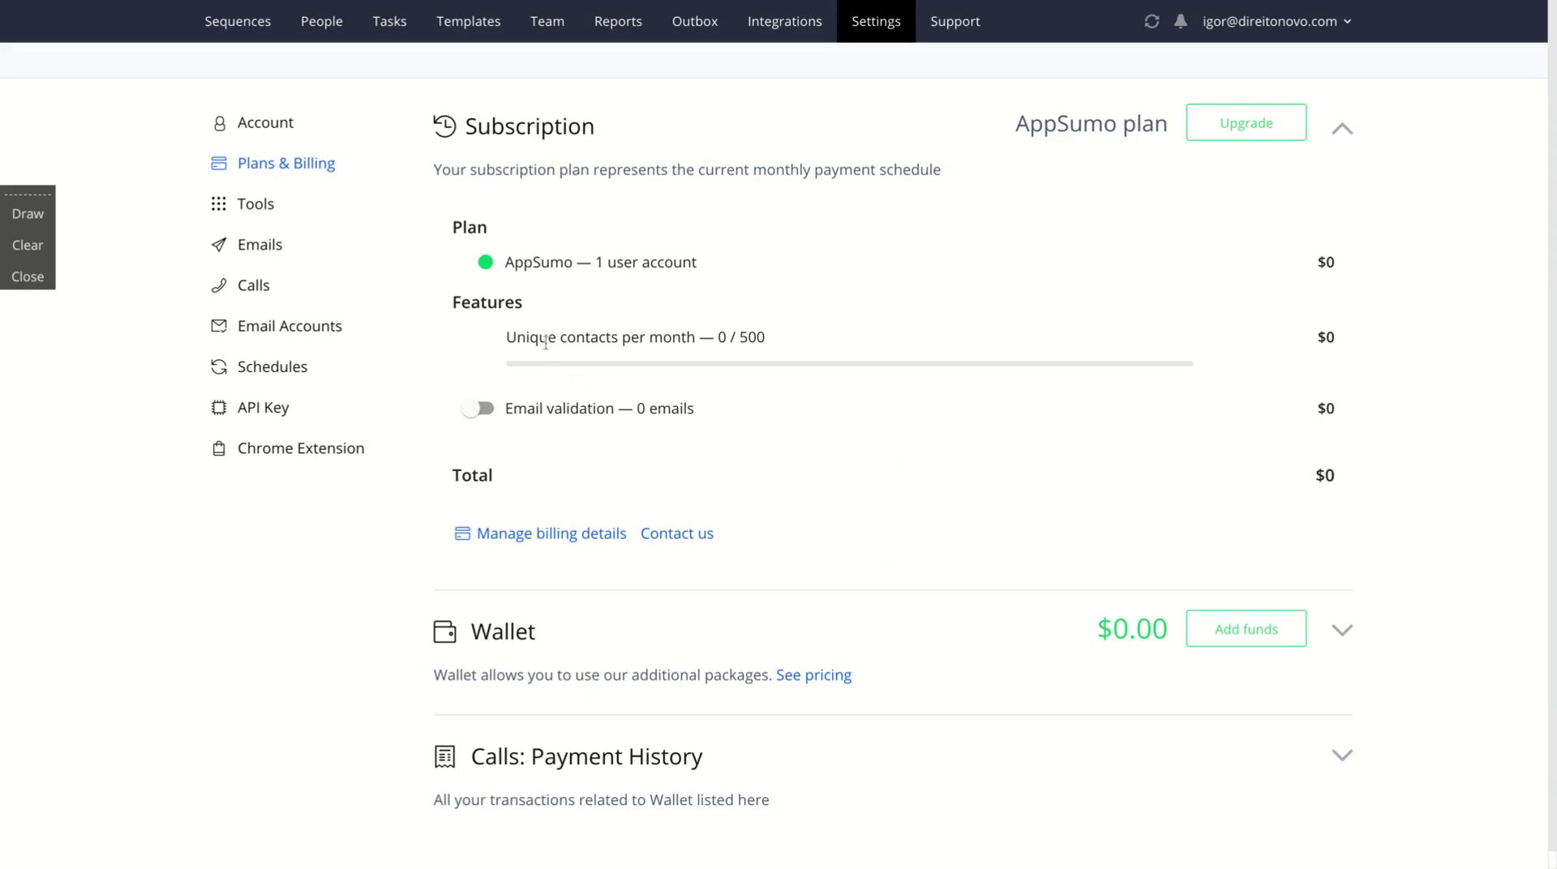
{"action": "left_click_drag", "start_coordinate": [518, 341], "coordinate": [664, 341]}
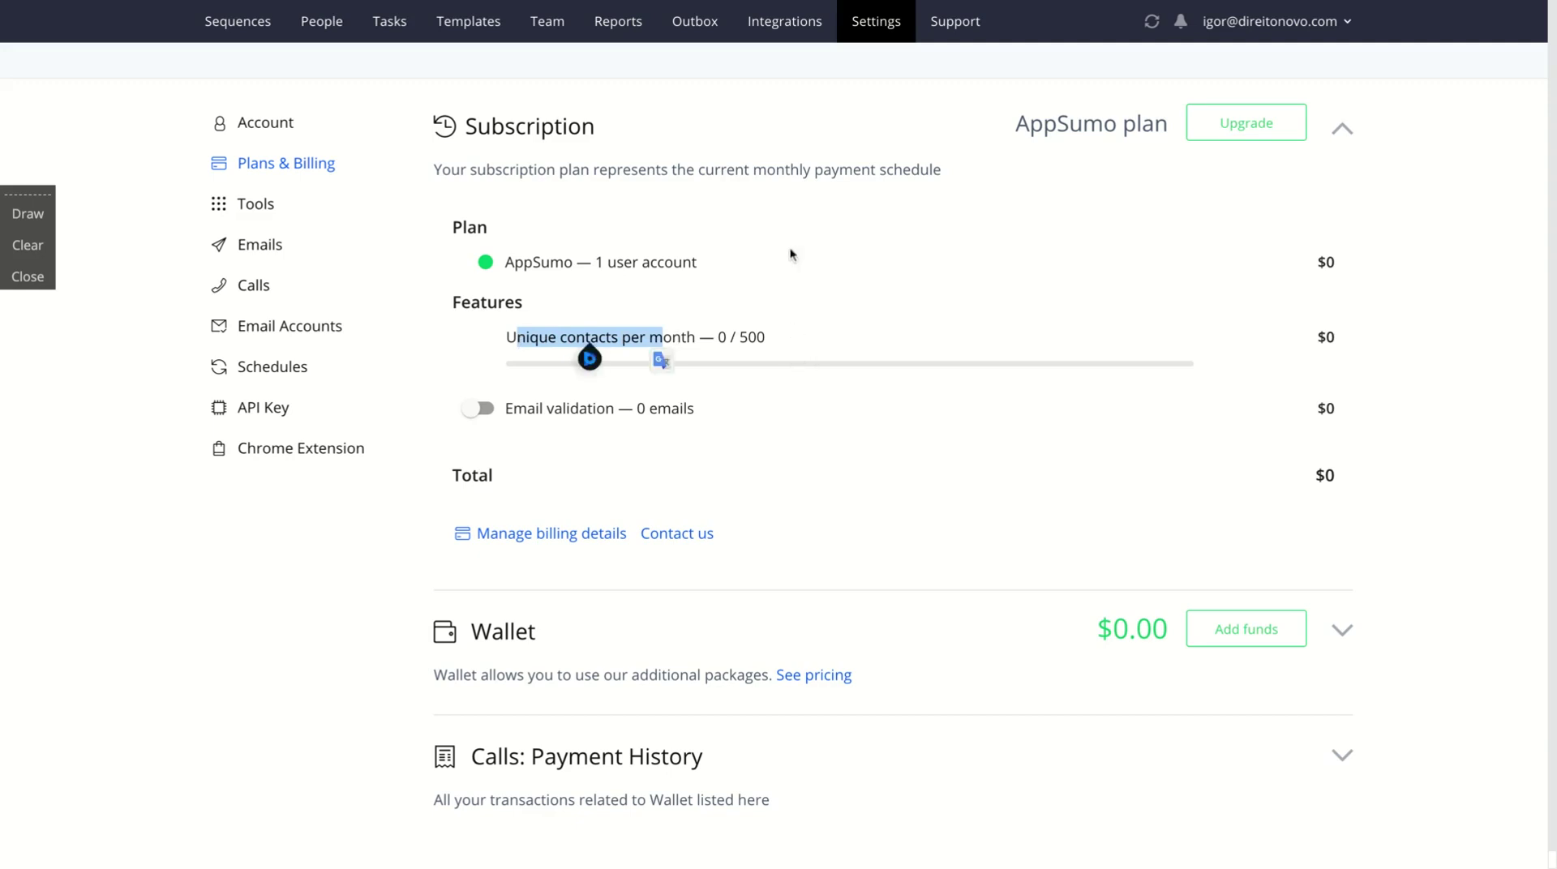
Check whether the Team and Integrations pages can be used on this plan, dismissing each upgrade dialog.
{"action": "left_click", "coordinate": [565, 32]}
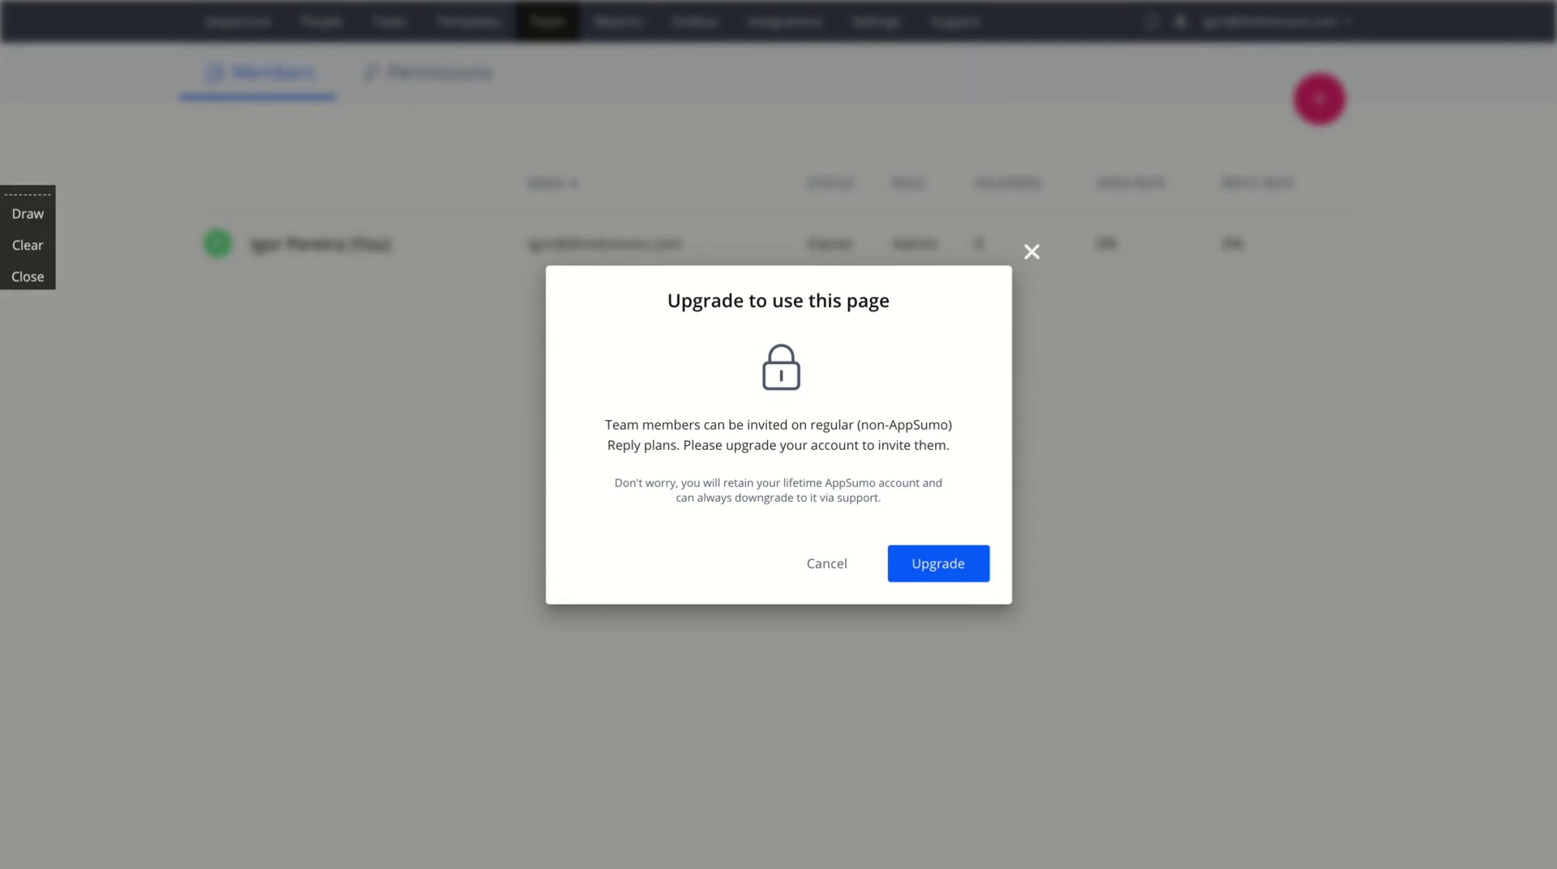
{"action": "left_click", "coordinate": [1032, 253]}
{"action": "left_click", "coordinate": [773, 13]}
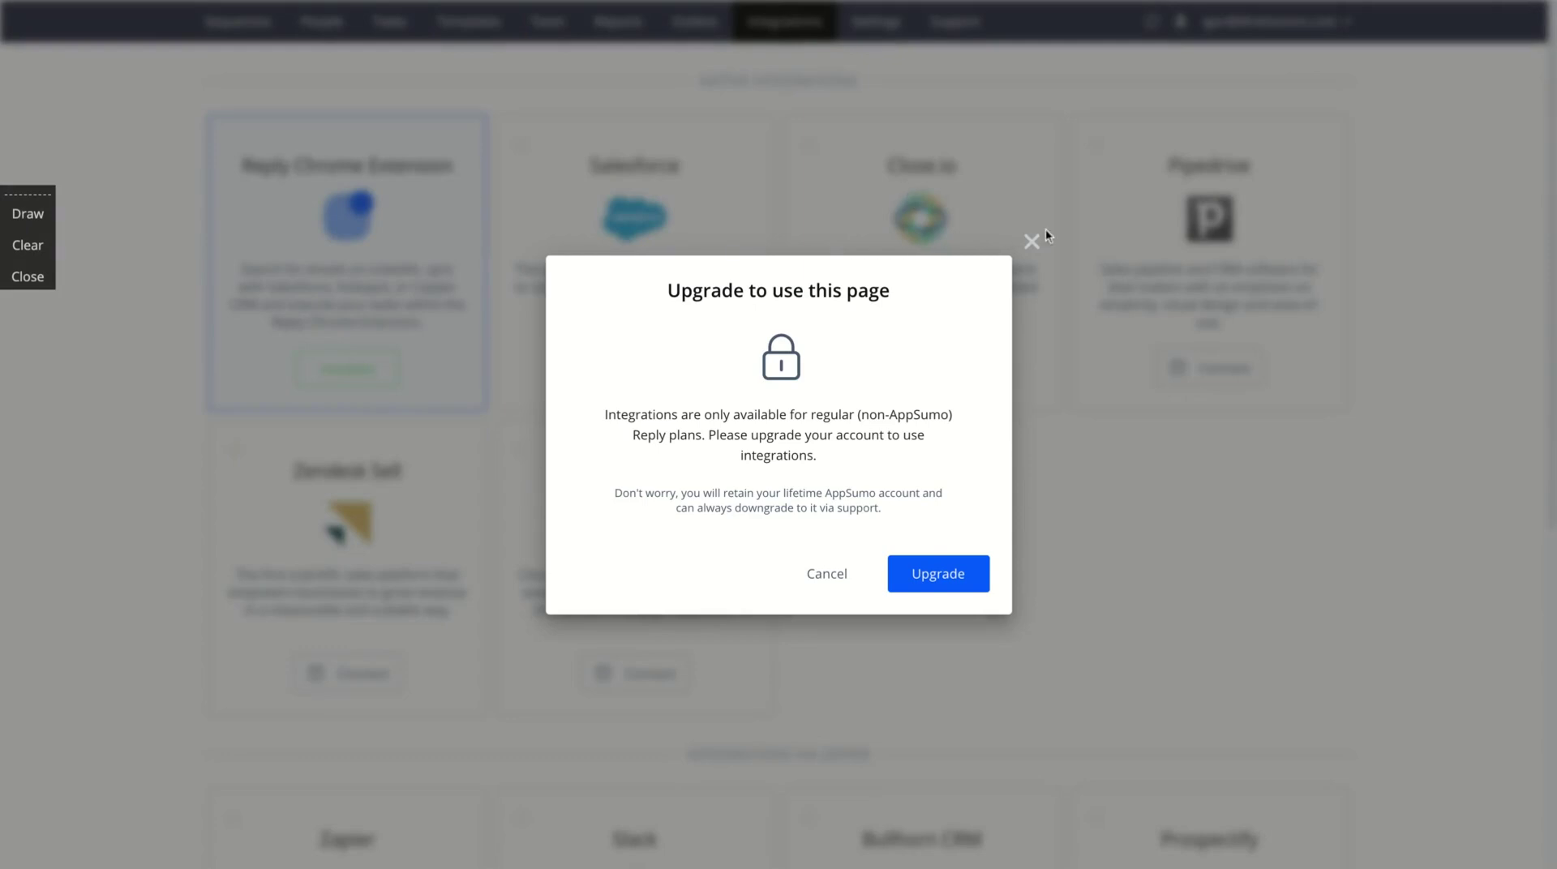
{"action": "left_click", "coordinate": [815, 570]}
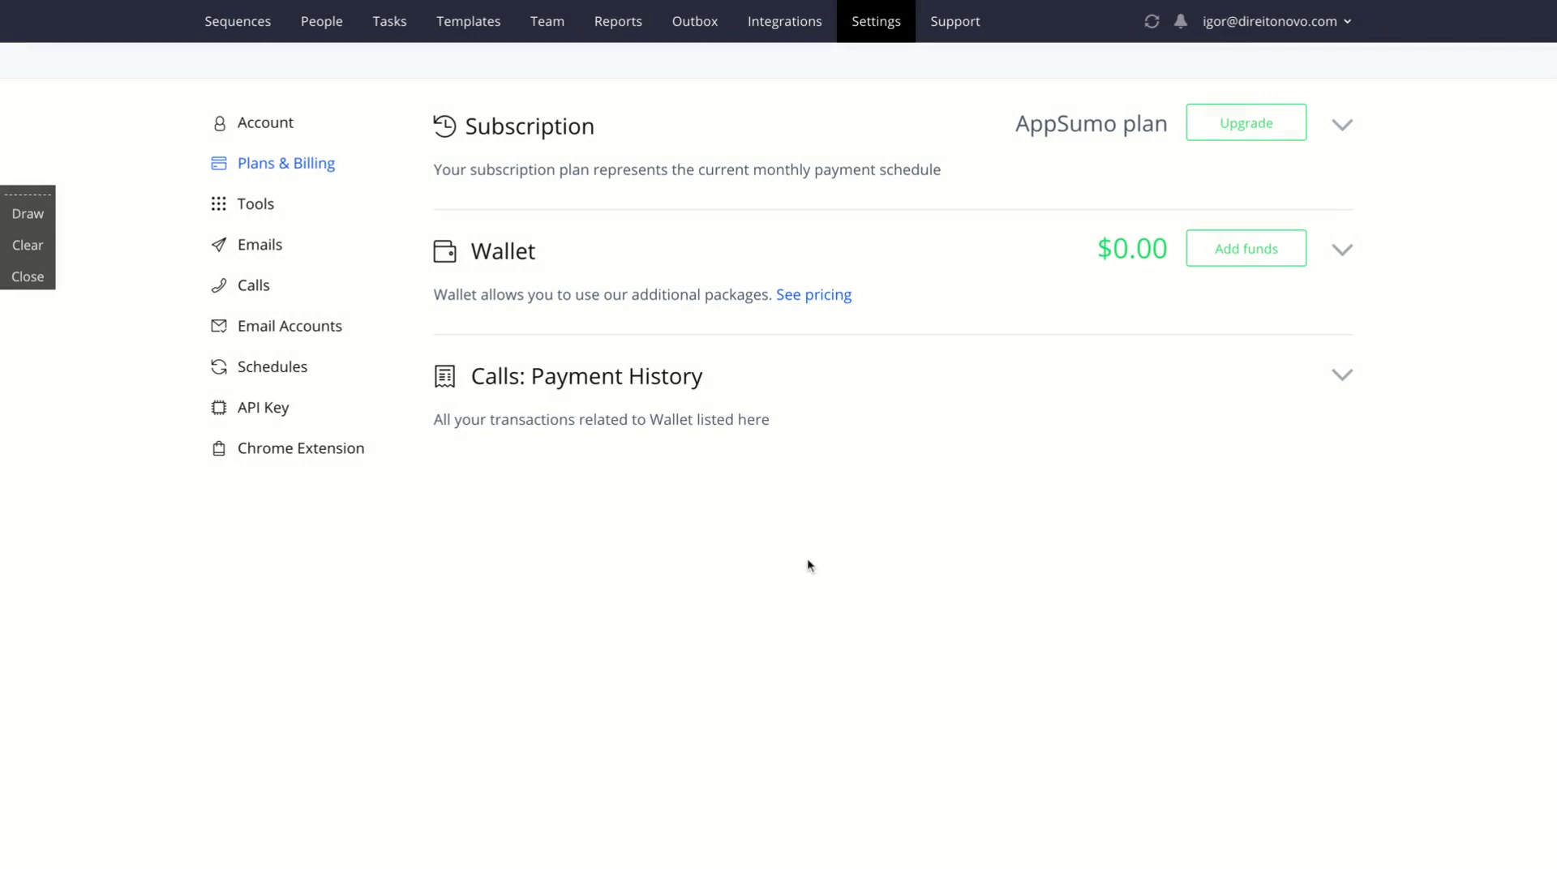
View the personal and team email template folders, and open the template Library.
{"action": "left_click", "coordinate": [230, 37]}
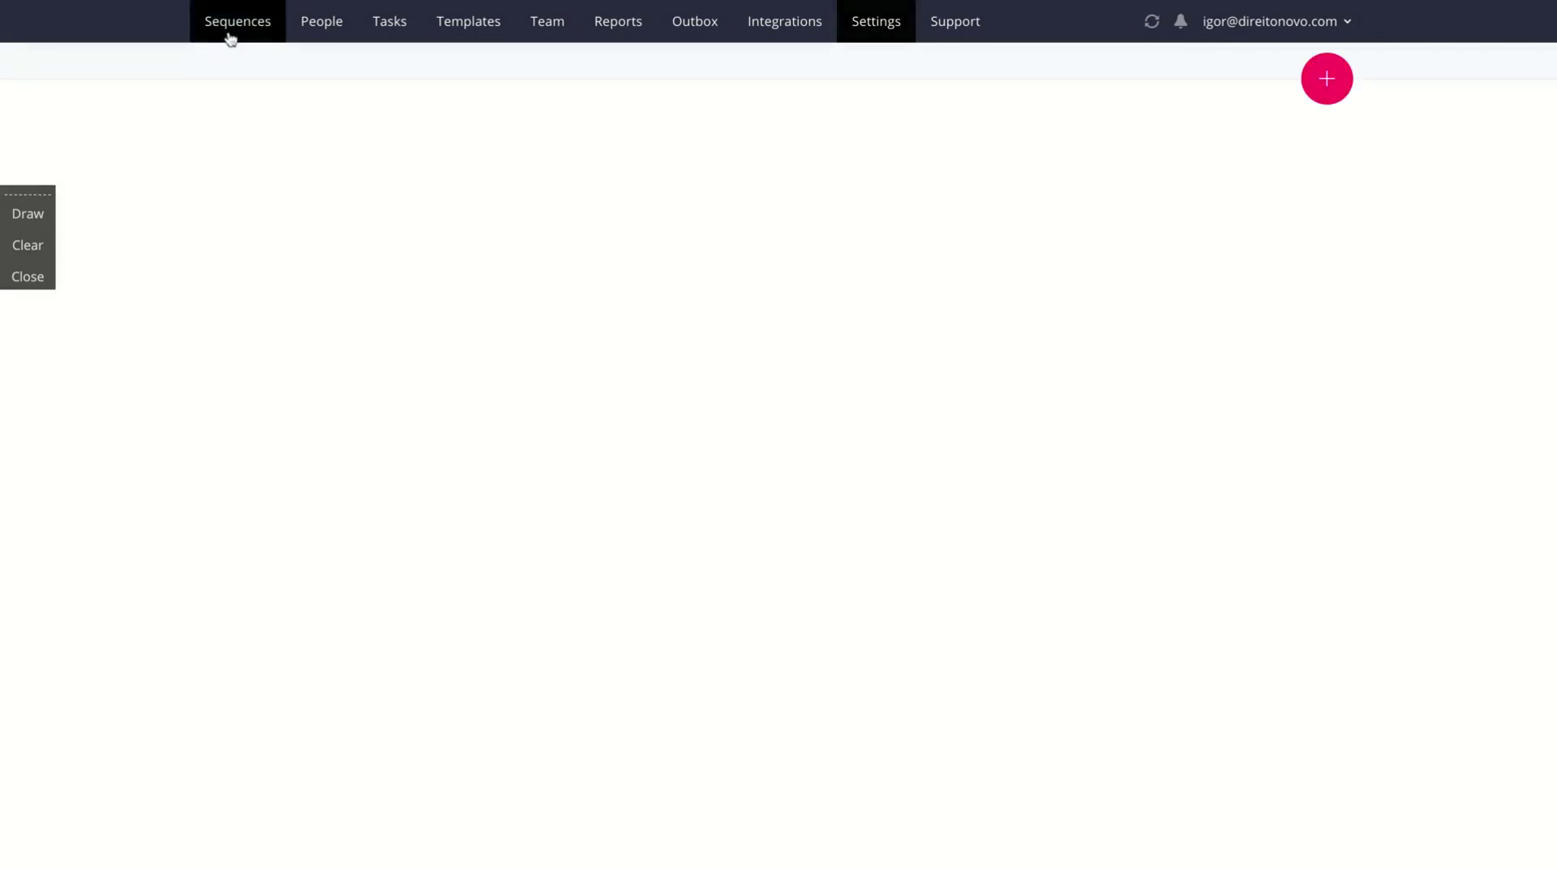
{"action": "left_click", "coordinate": [467, 38]}
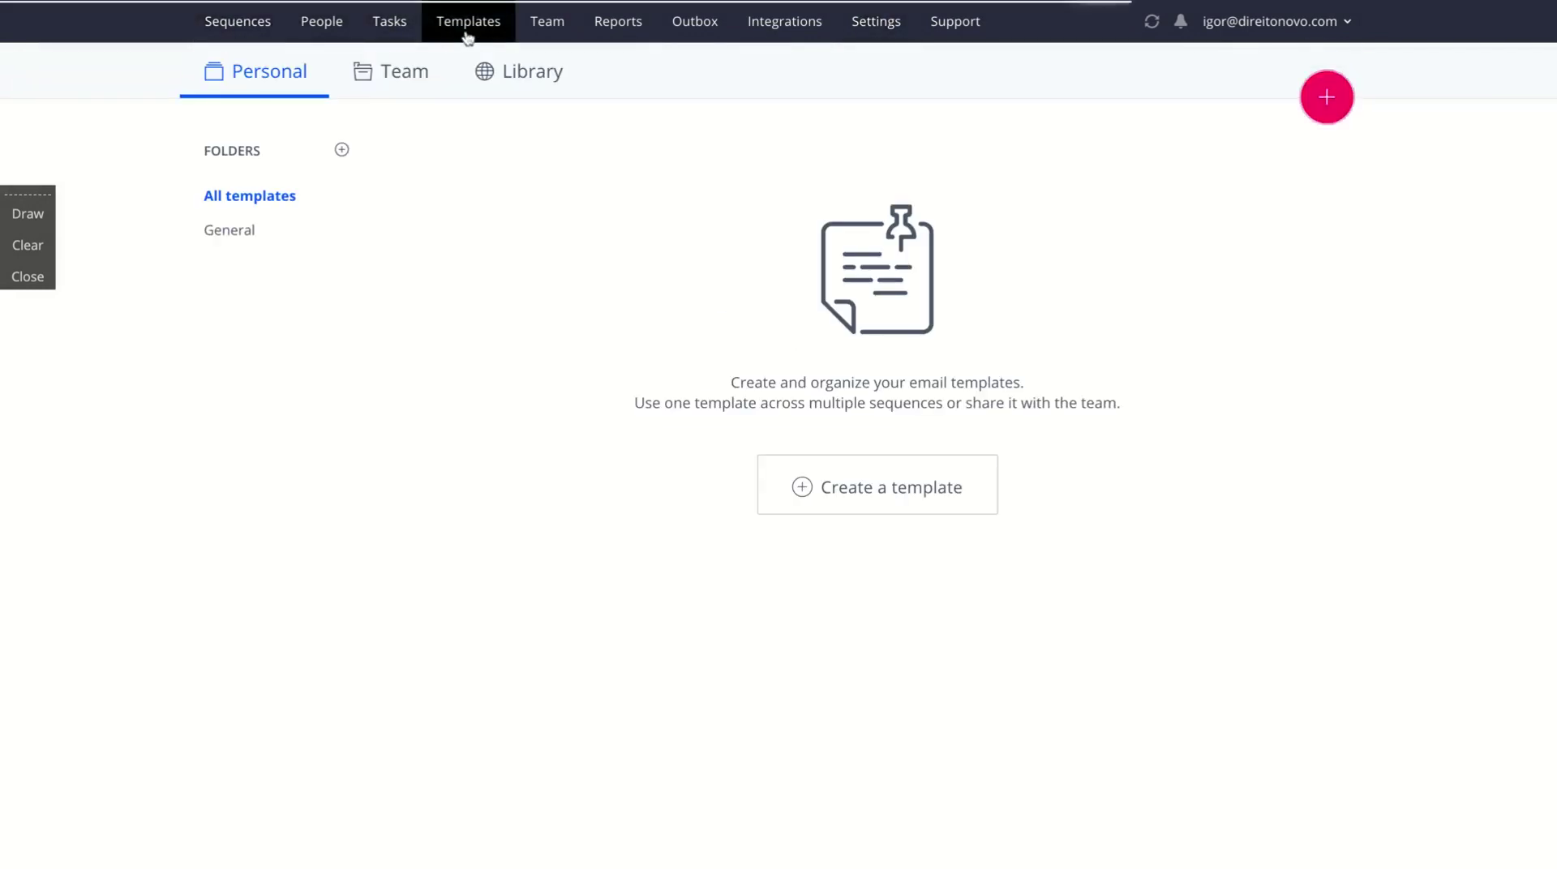
{"action": "left_click", "coordinate": [239, 234]}
{"action": "left_click", "coordinate": [409, 74]}
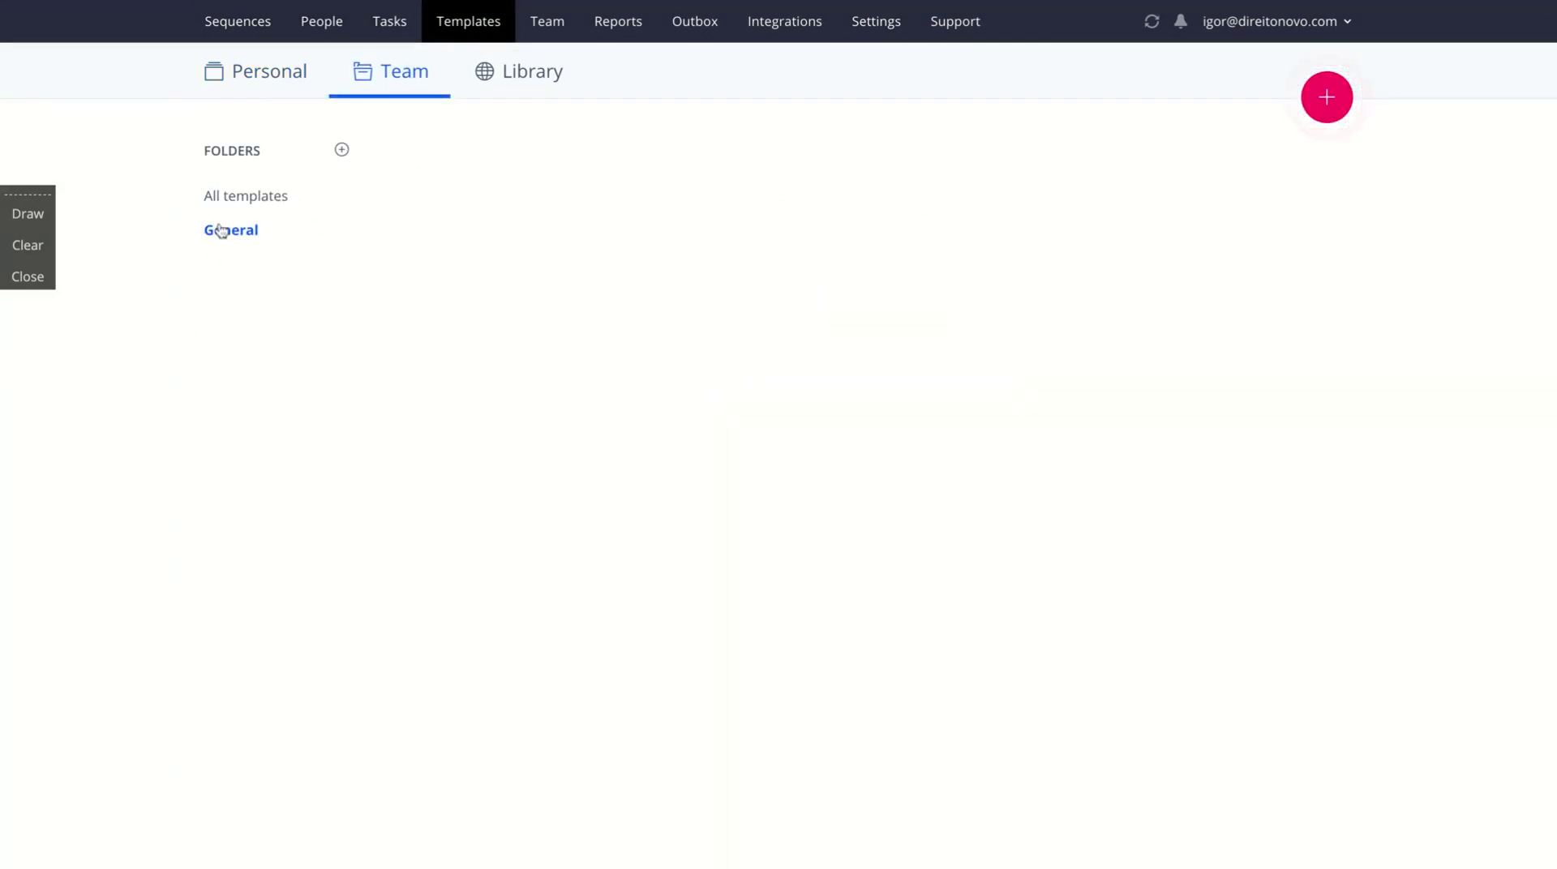
{"action": "left_click", "coordinate": [268, 200]}
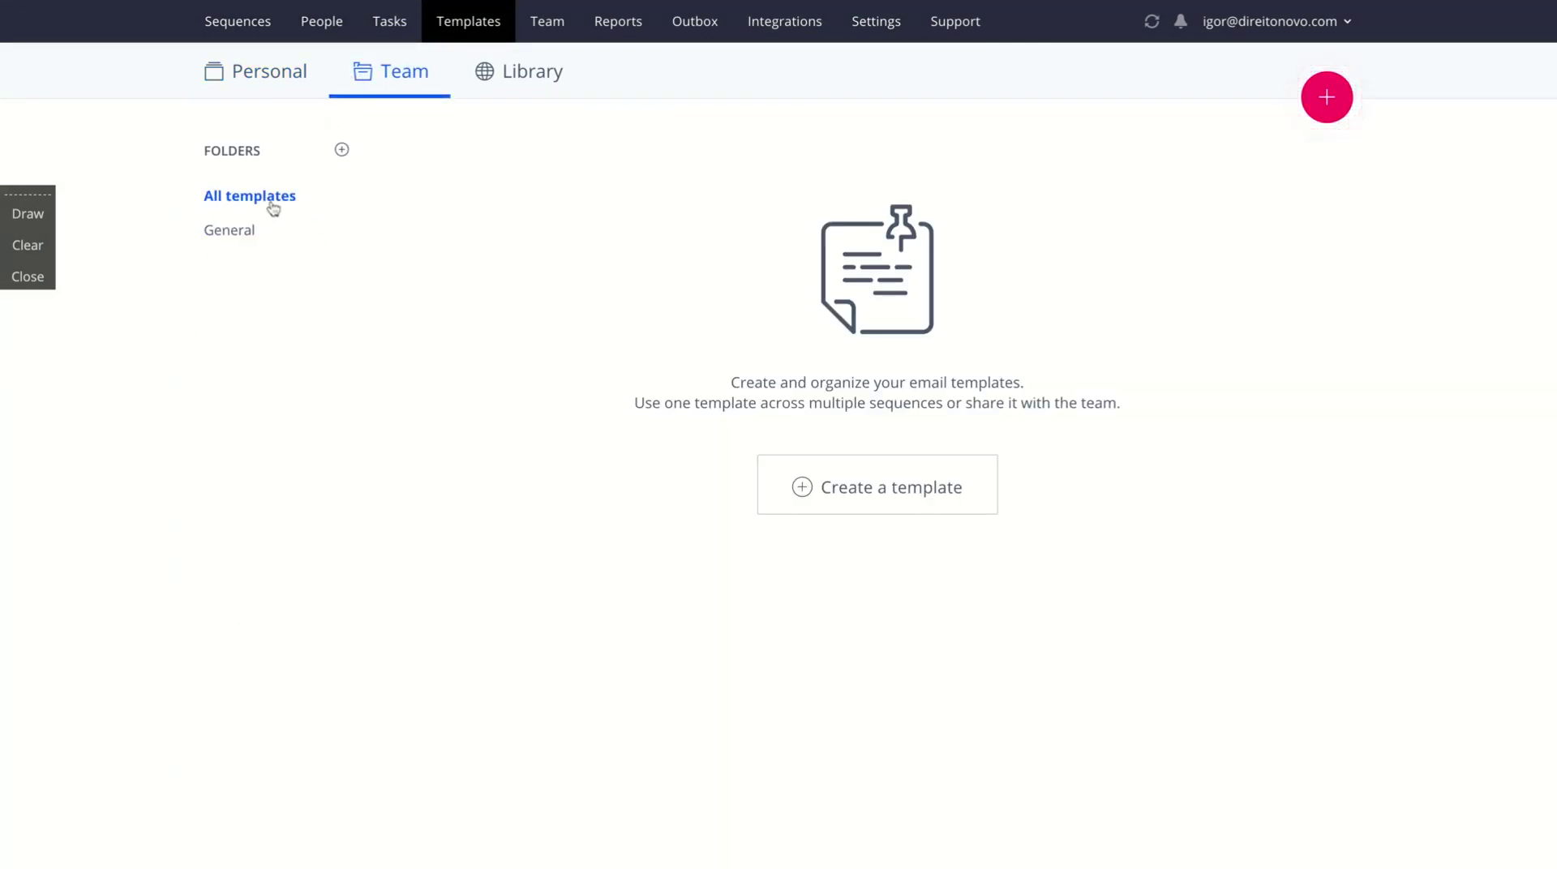
{"action": "left_click", "coordinate": [486, 85]}
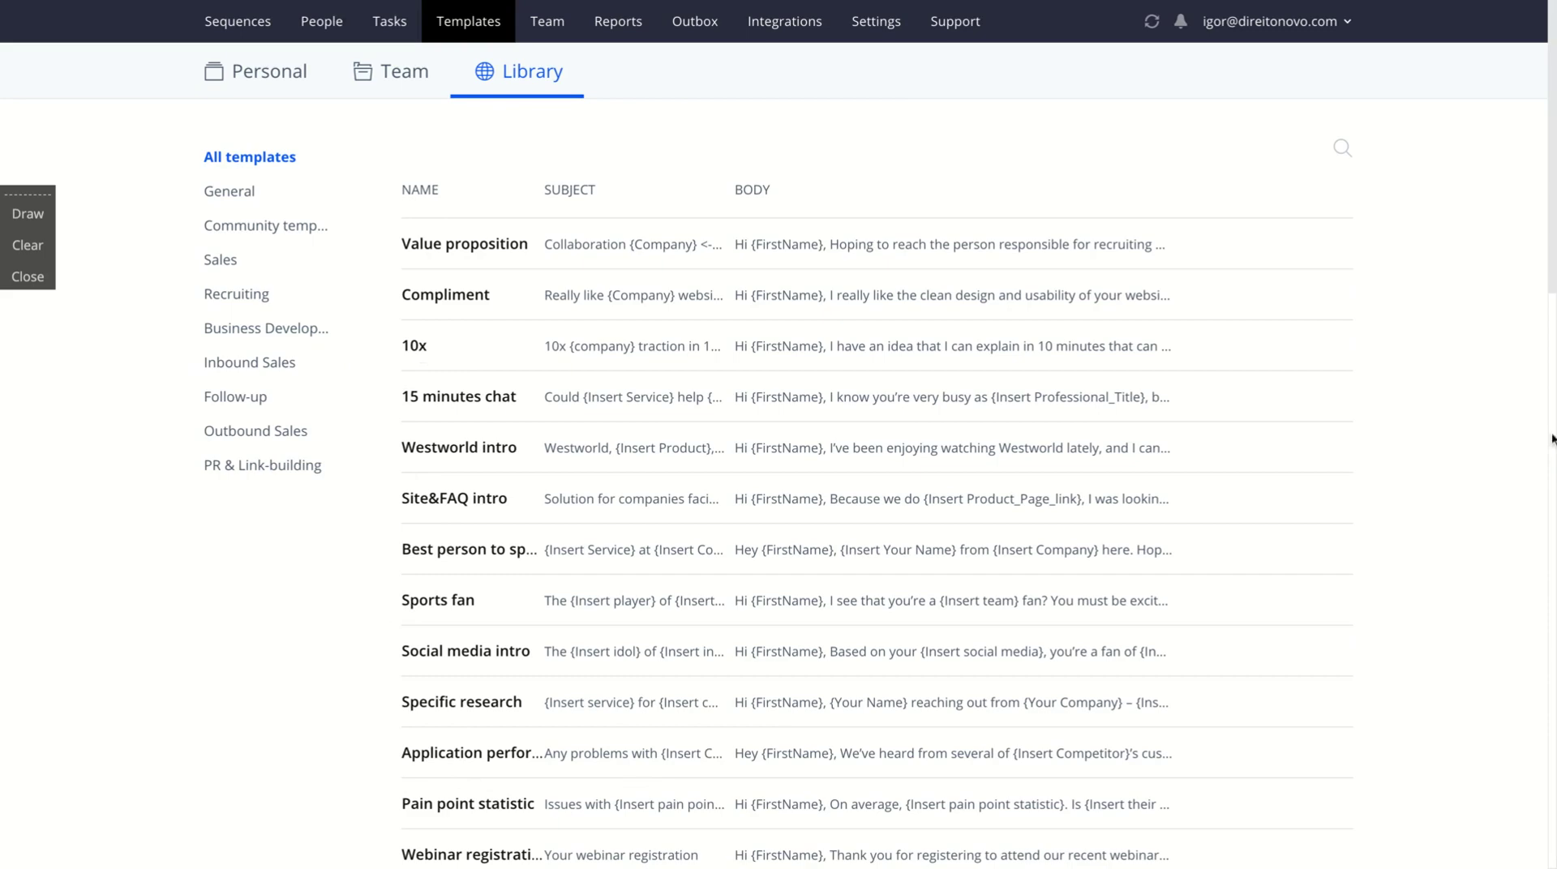
Open the Sports fan email template from the library and highlight its subject line.
{"action": "scroll", "coordinate": [539, 581], "scroll_direction": "down", "scroll_amount": 1}
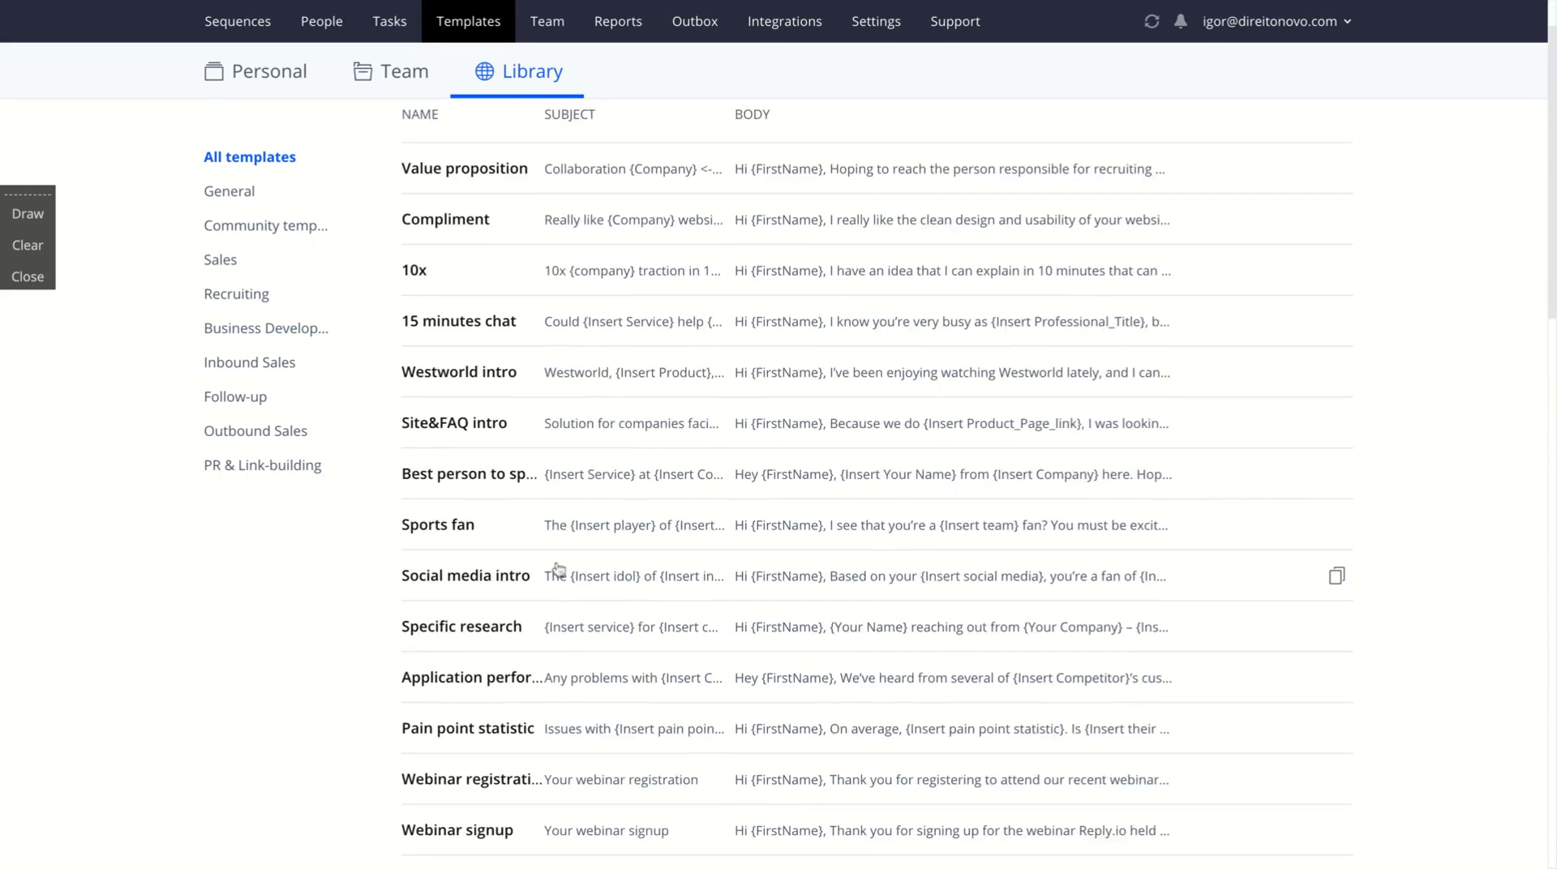
{"action": "left_click", "coordinate": [919, 545]}
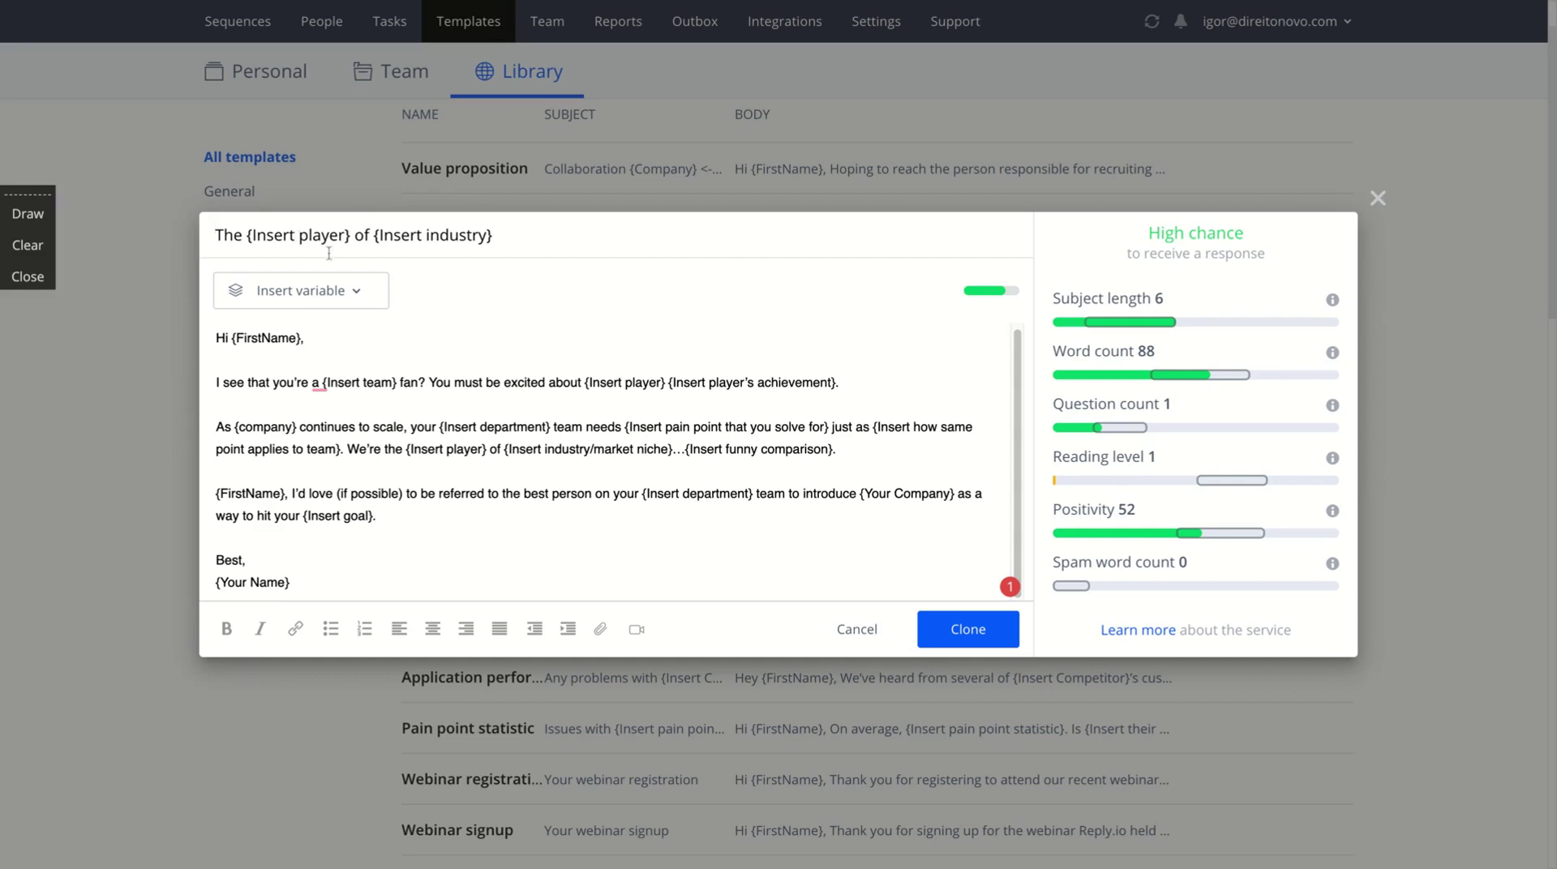
{"action": "triple_click", "coordinate": [534, 242]}
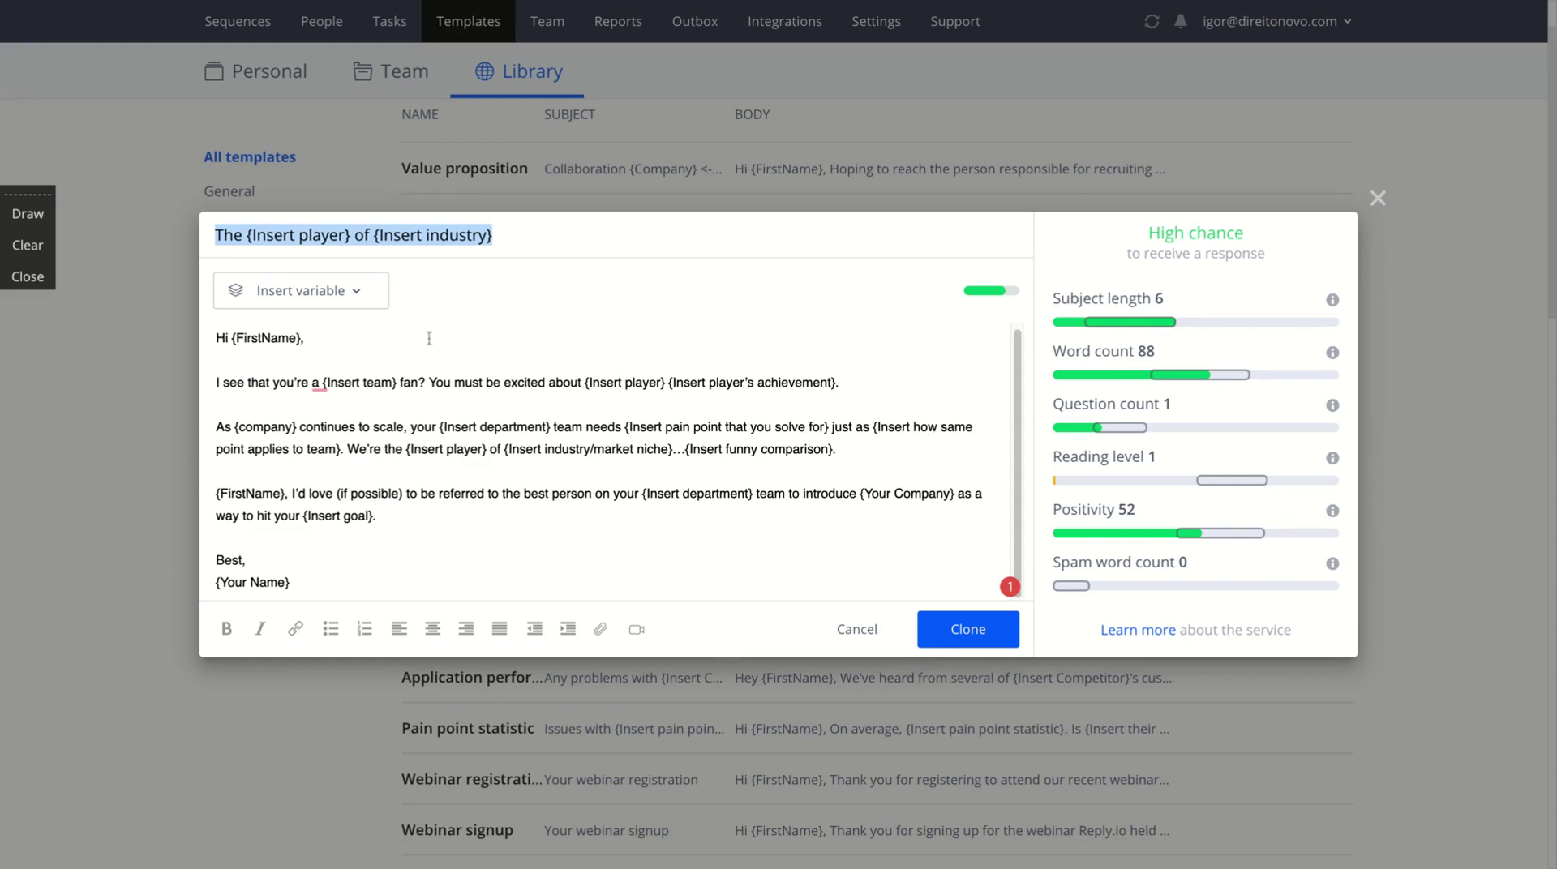
Examine the variables that can be inserted into the Sports fan template, closing the list without inserting any.
{"action": "left_click", "coordinate": [365, 295]}
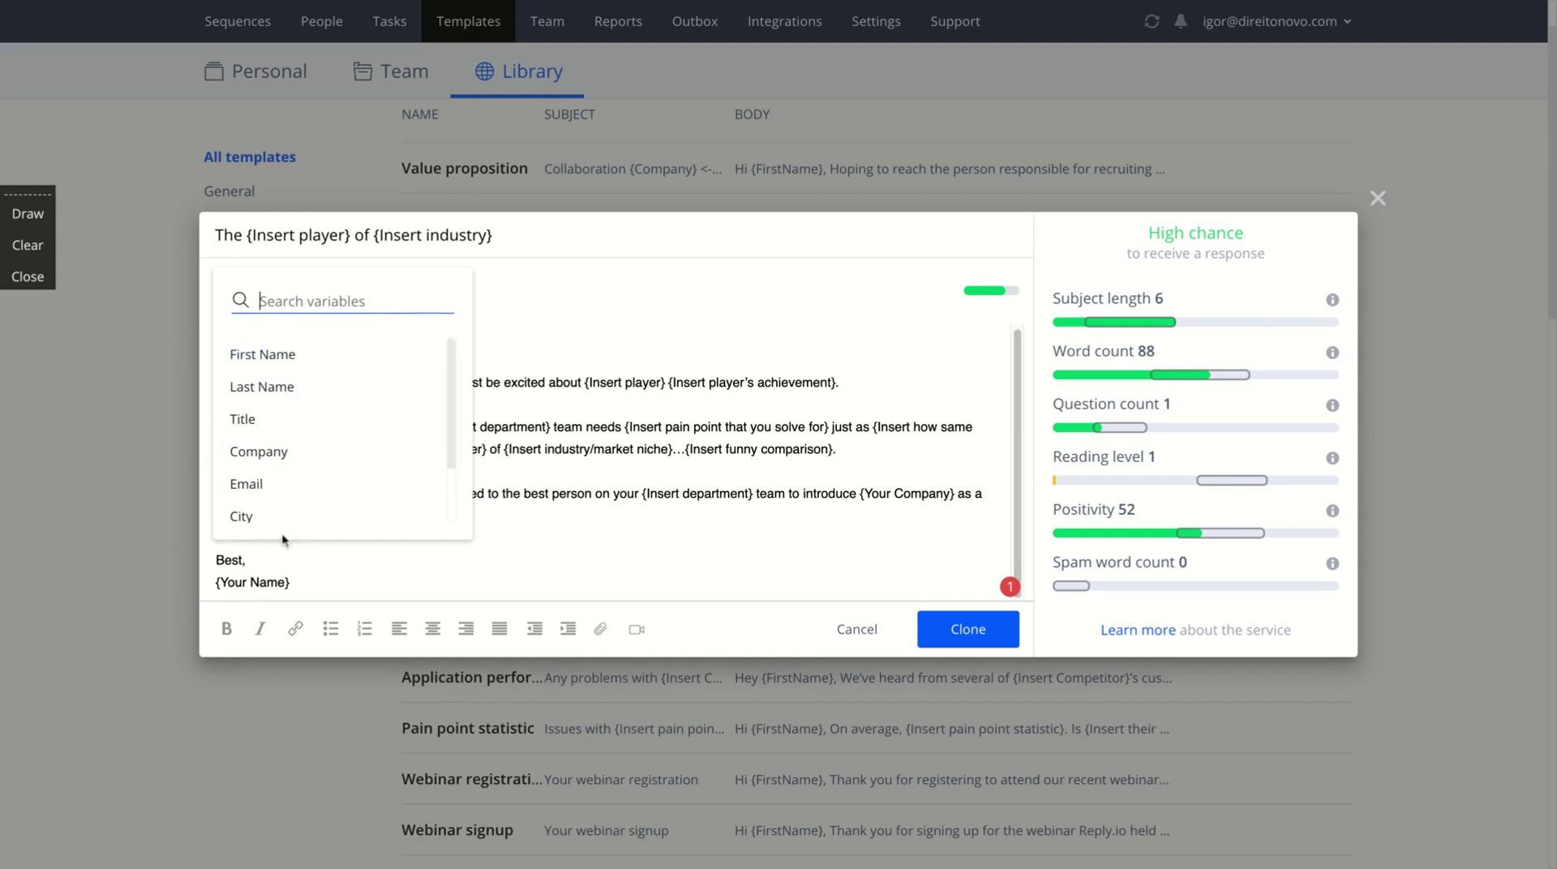
{"action": "scroll", "coordinate": [288, 506], "scroll_direction": "down", "scroll_amount": 1}
{"action": "left_click", "coordinate": [690, 309]}
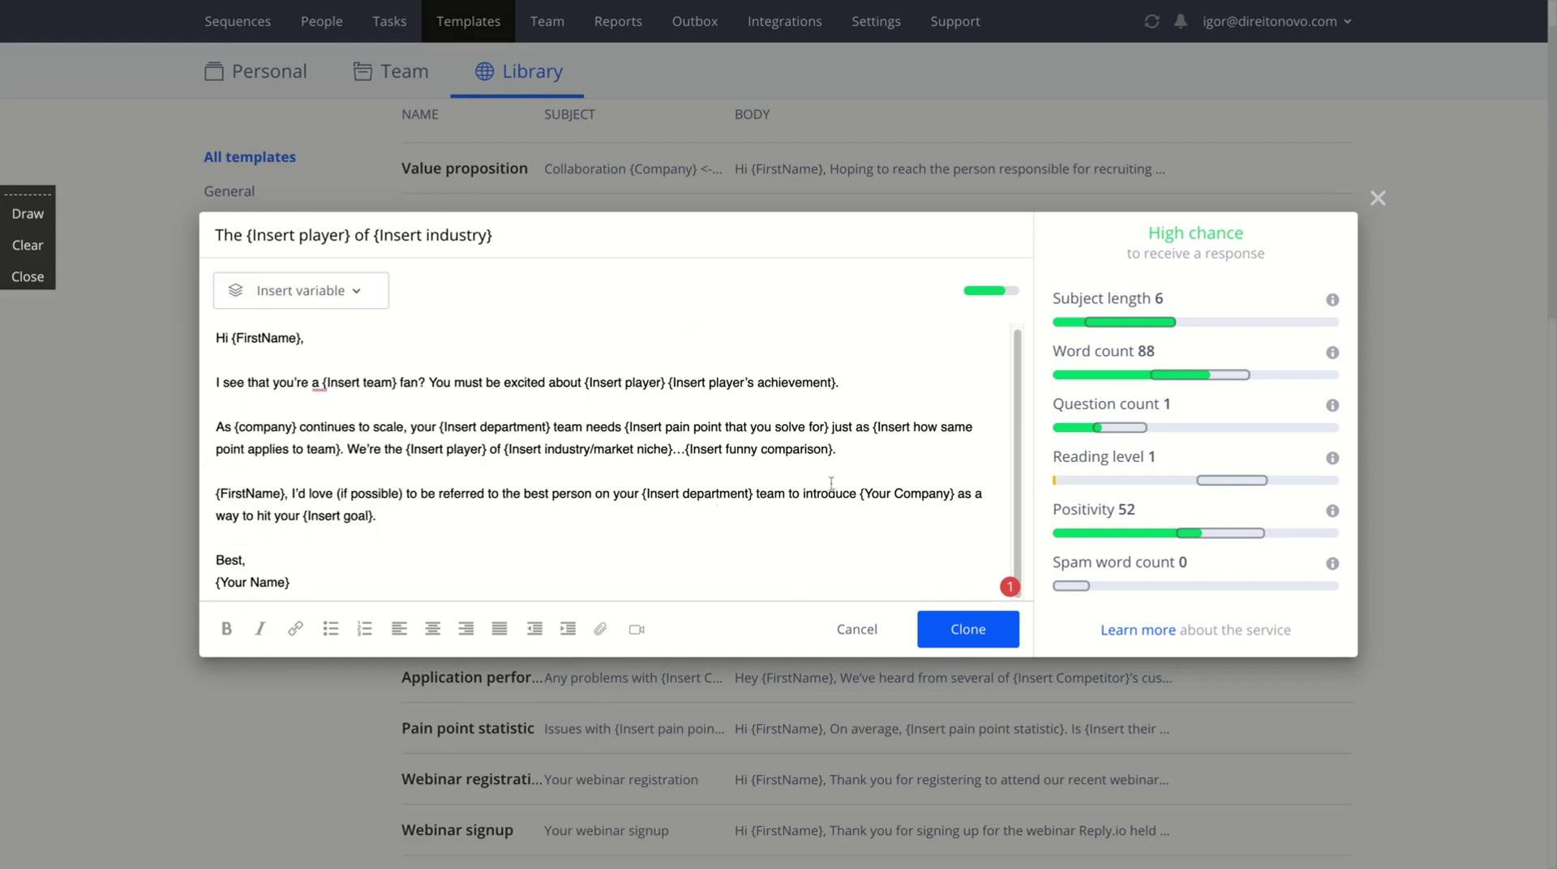
{"action": "left_click", "coordinate": [364, 299]}
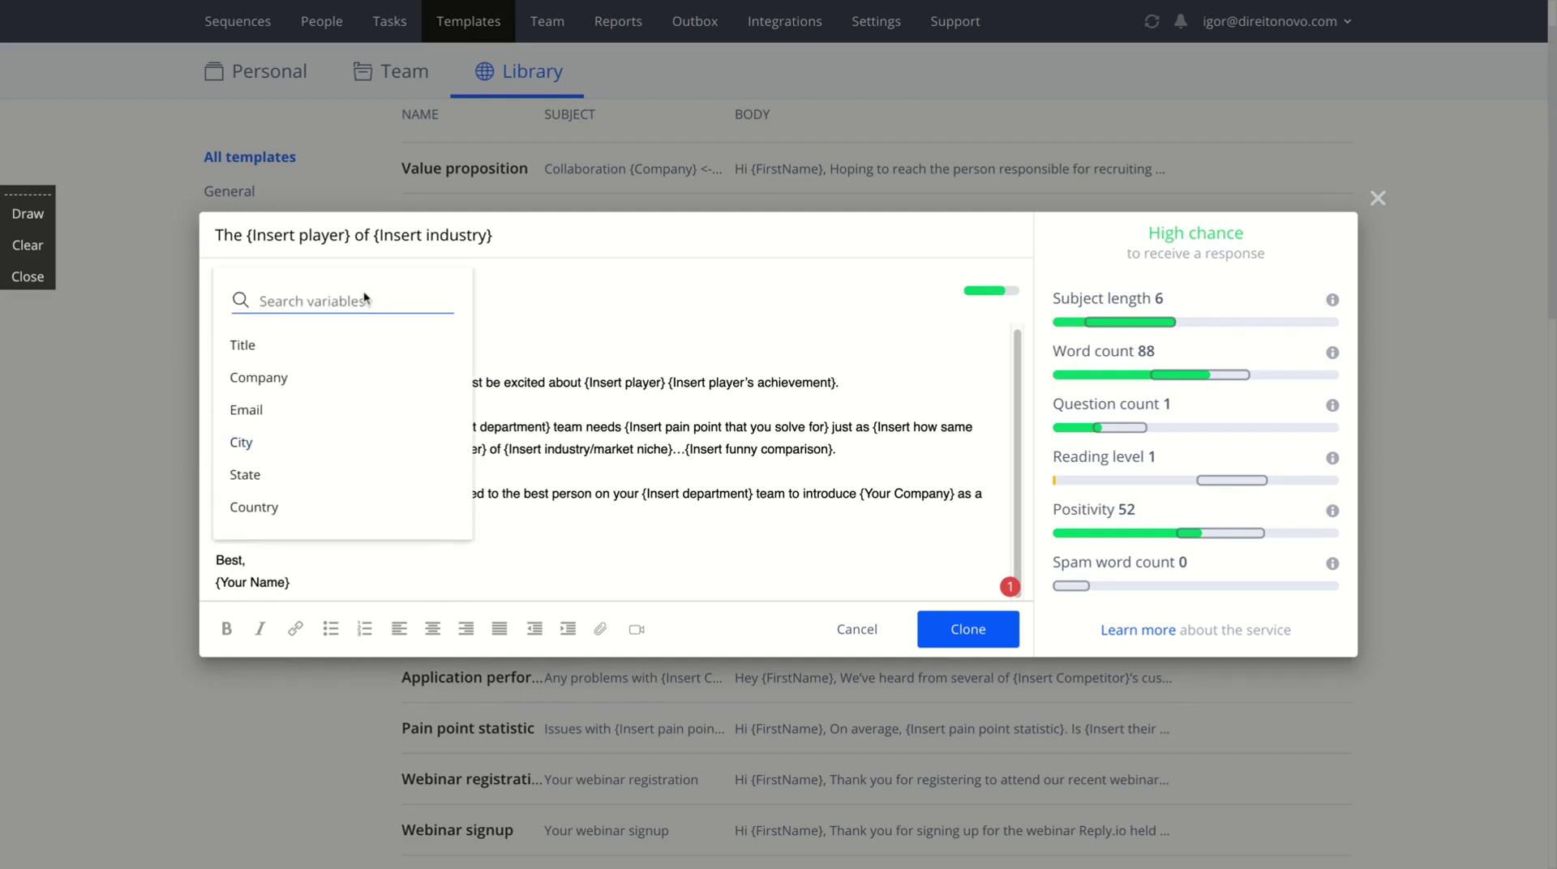
{"action": "scroll", "coordinate": [393, 448], "scroll_direction": "up", "scroll_amount": 1}
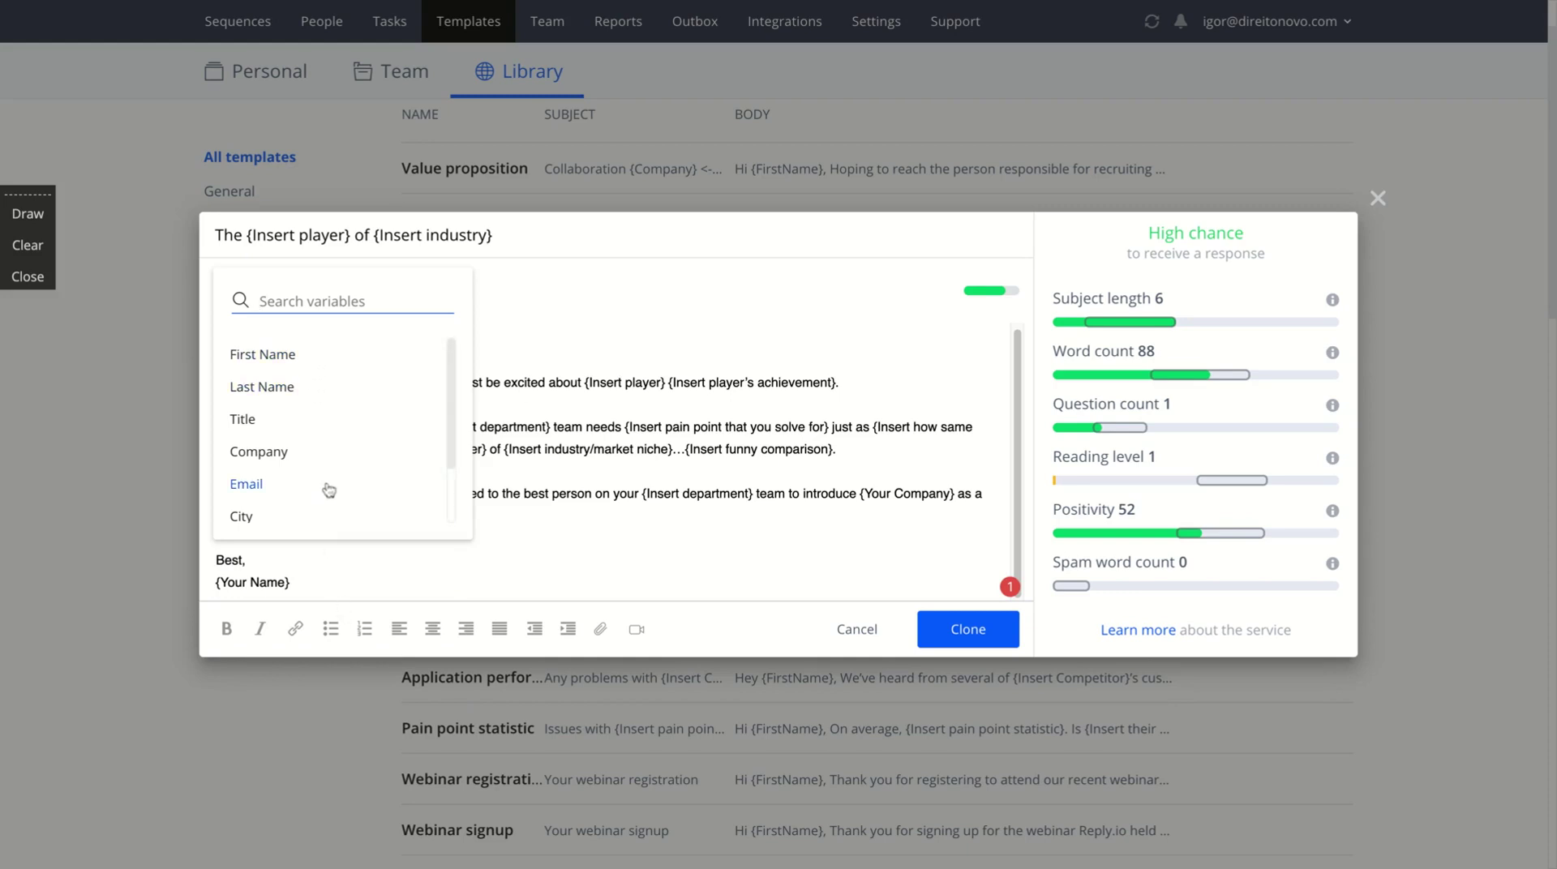
{"action": "left_click", "coordinate": [540, 510]}
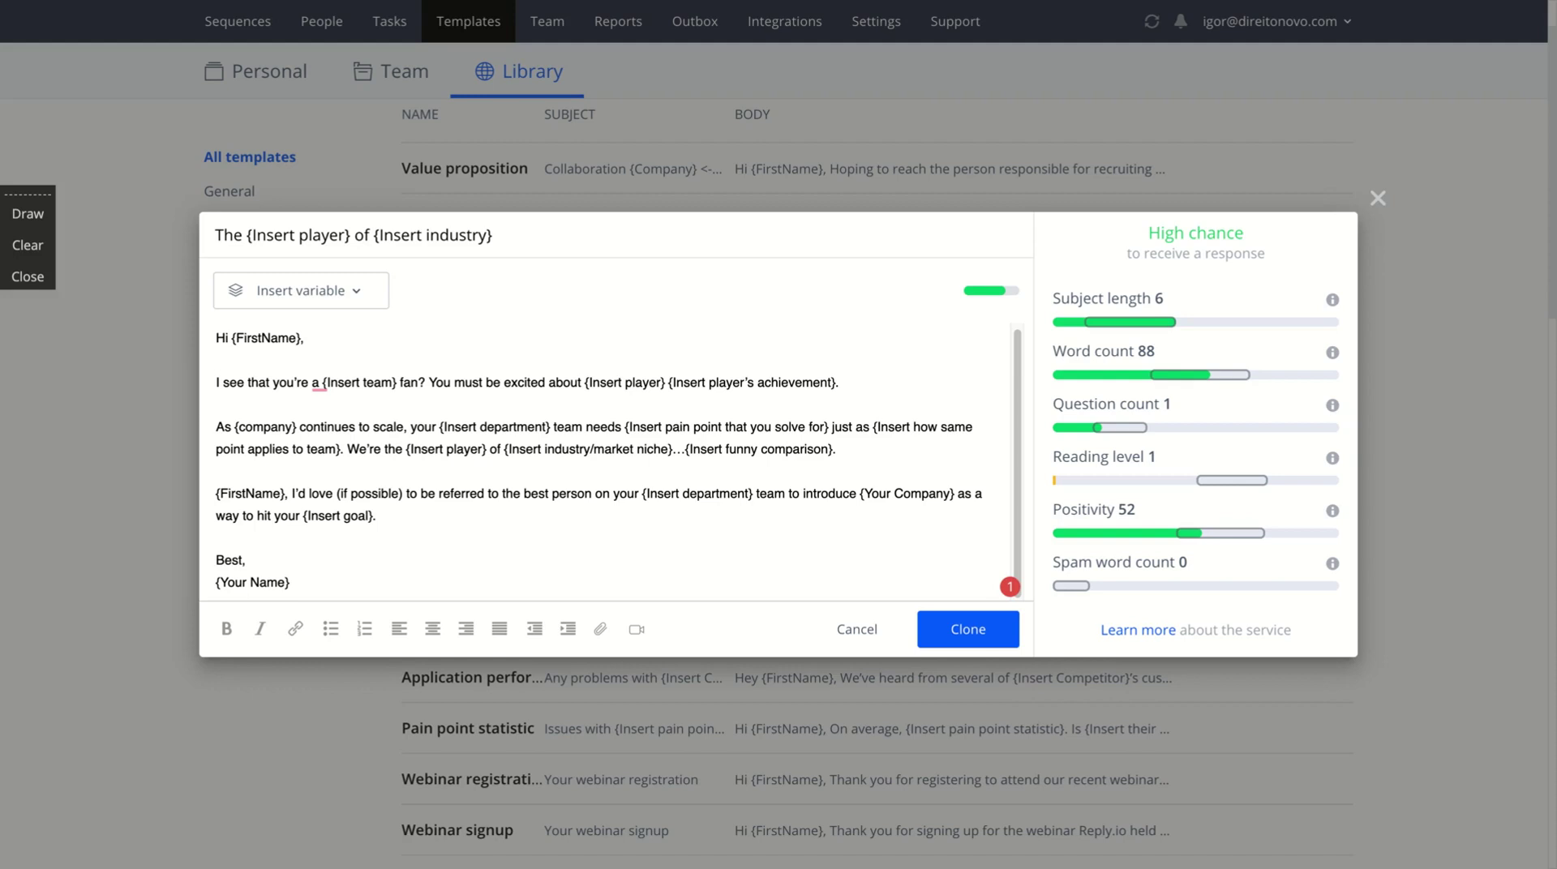
{"action": "left_click", "coordinate": [361, 292]}
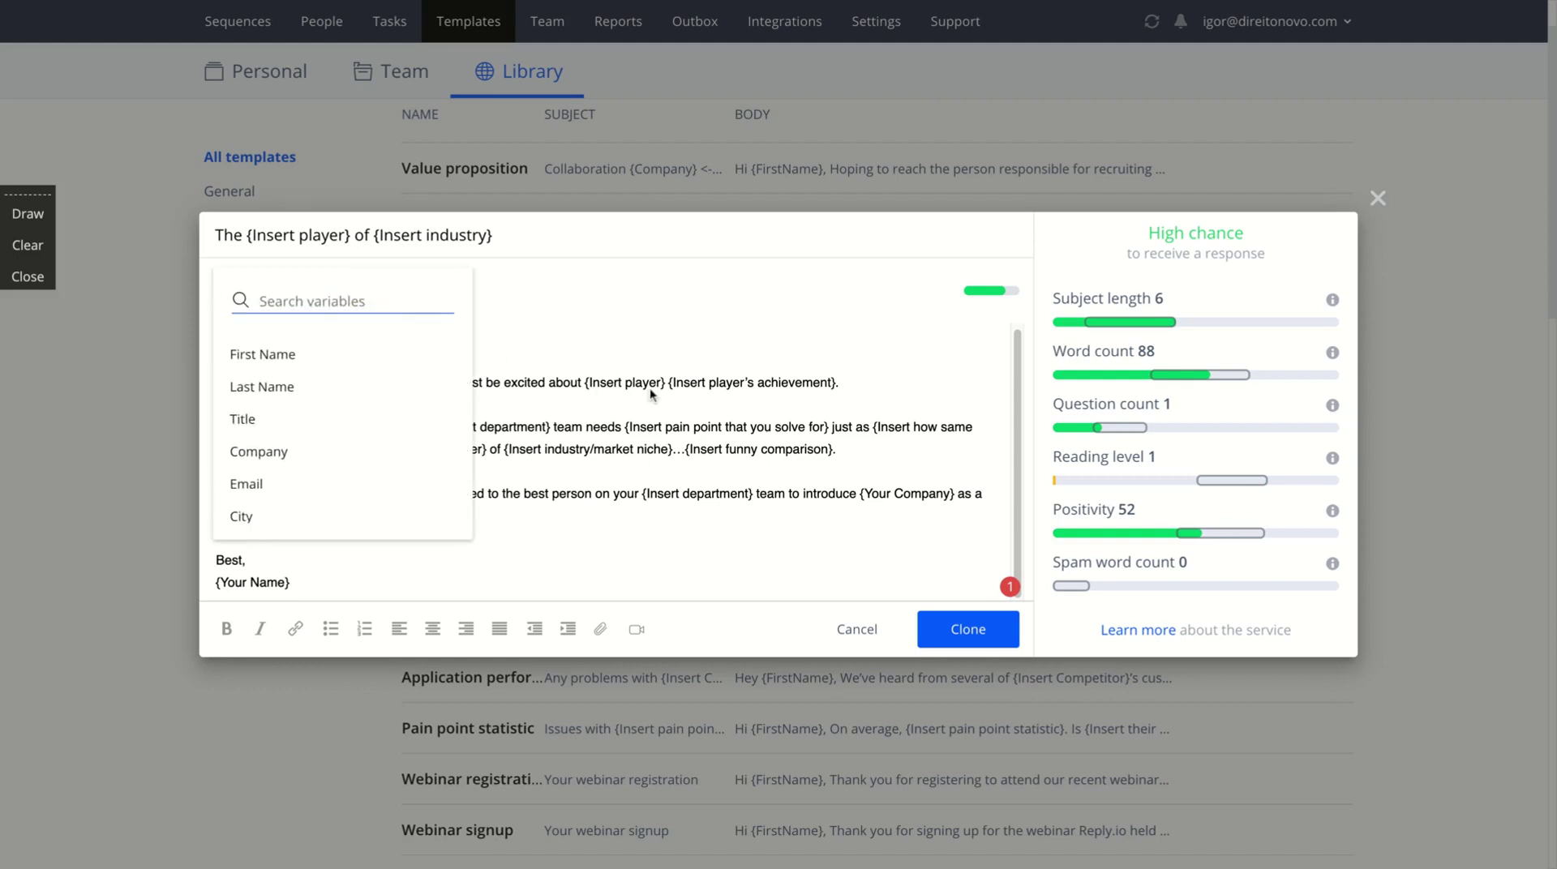
{"action": "left_click", "coordinate": [655, 451]}
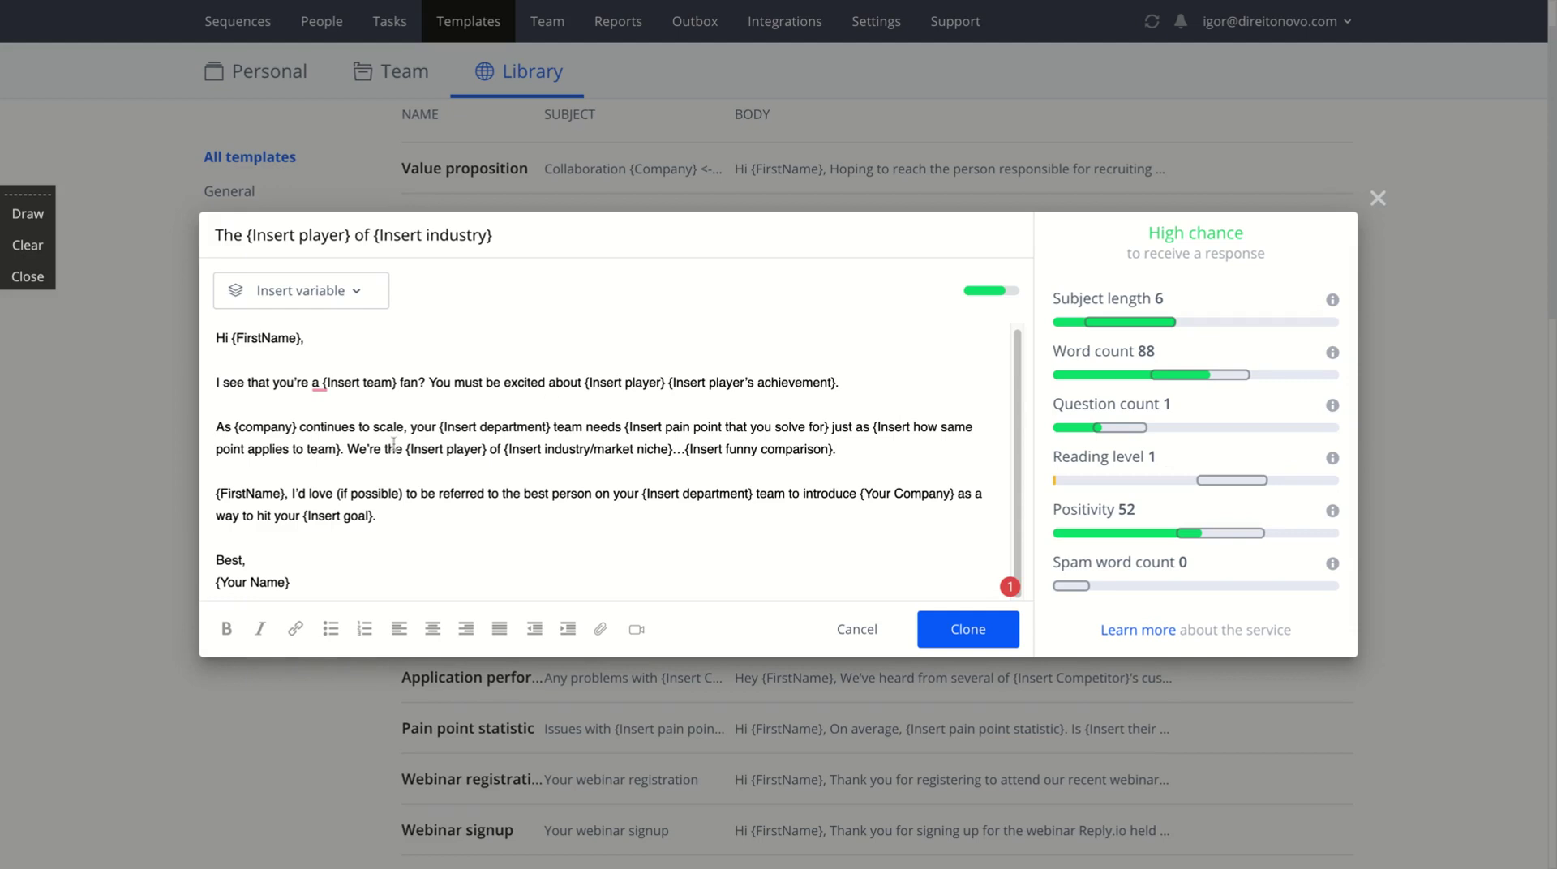
Check the optimal ranges of the template's subject length, word count and other quality metrics, and close the template without cloning it.
{"action": "mouse_move", "coordinate": [1163, 380]}
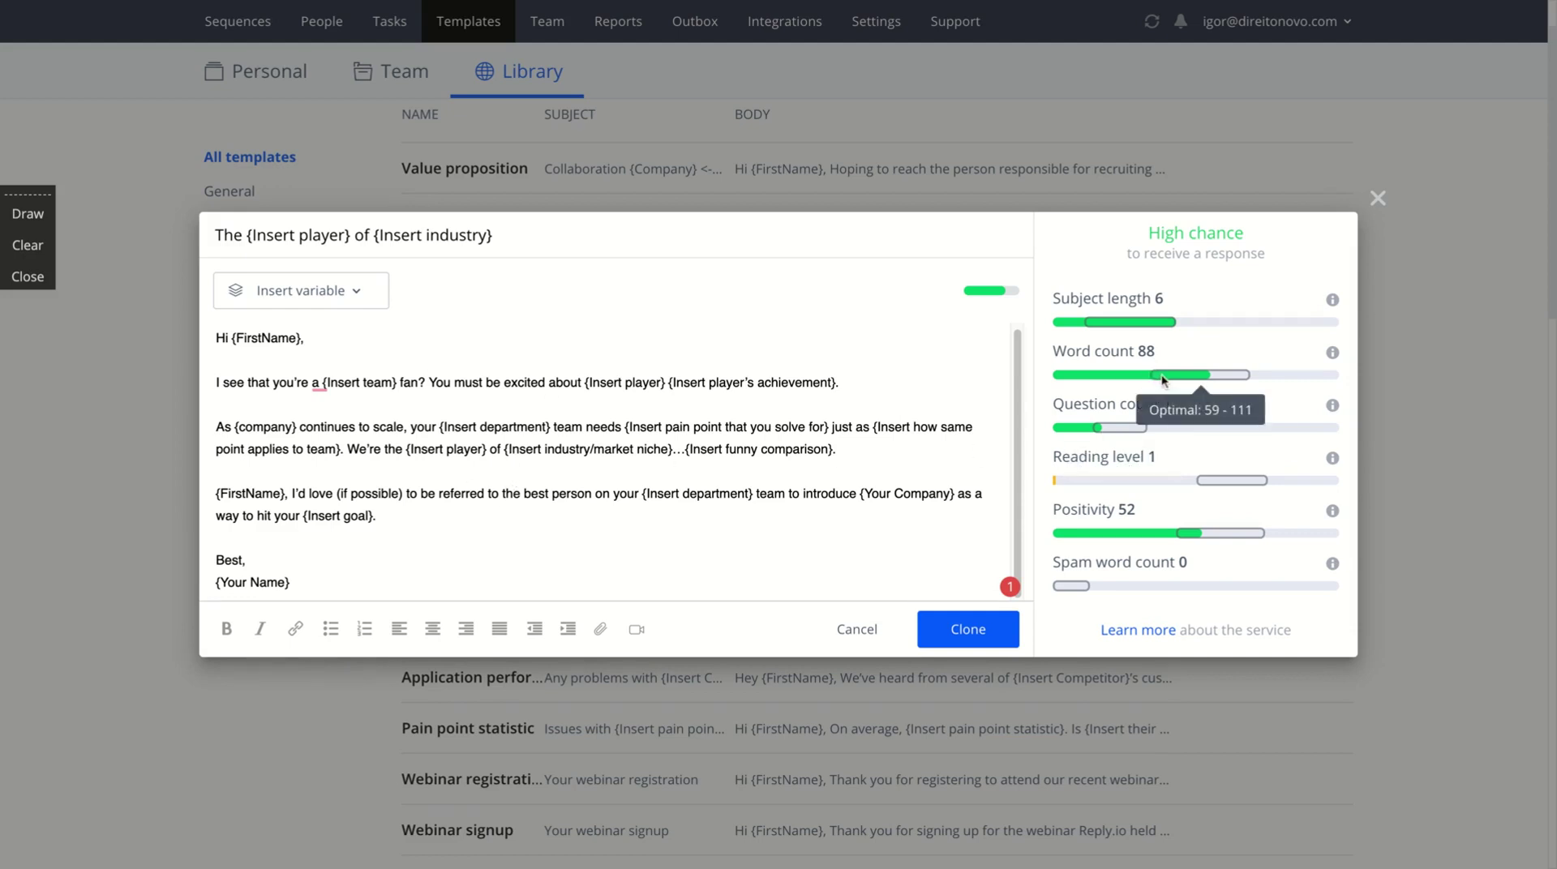
{"action": "mouse_move", "coordinate": [1121, 327]}
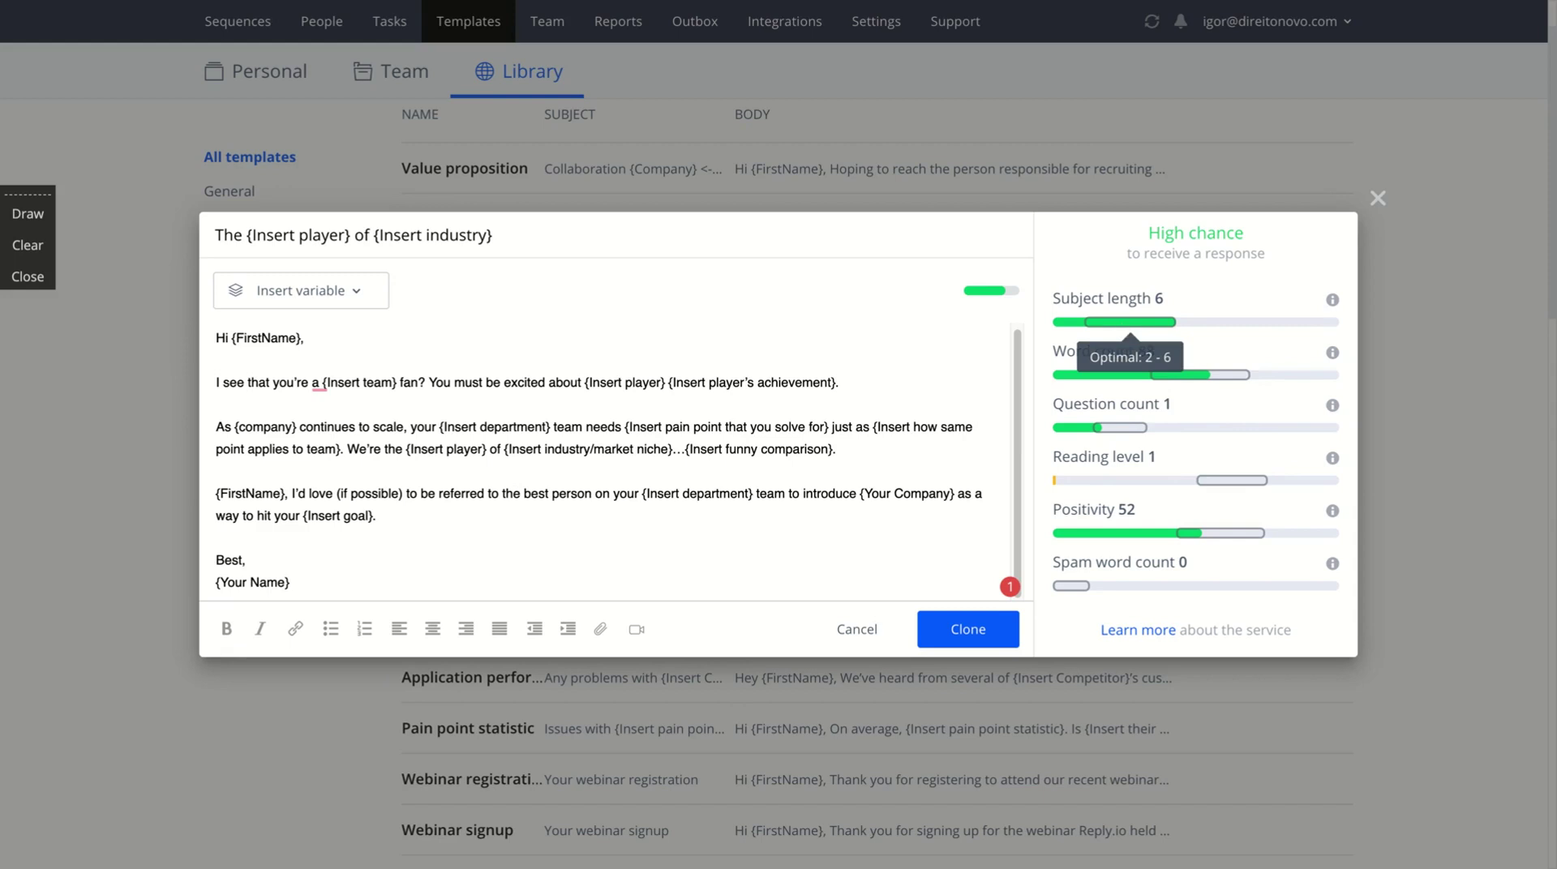
{"action": "mouse_move", "coordinate": [1119, 436]}
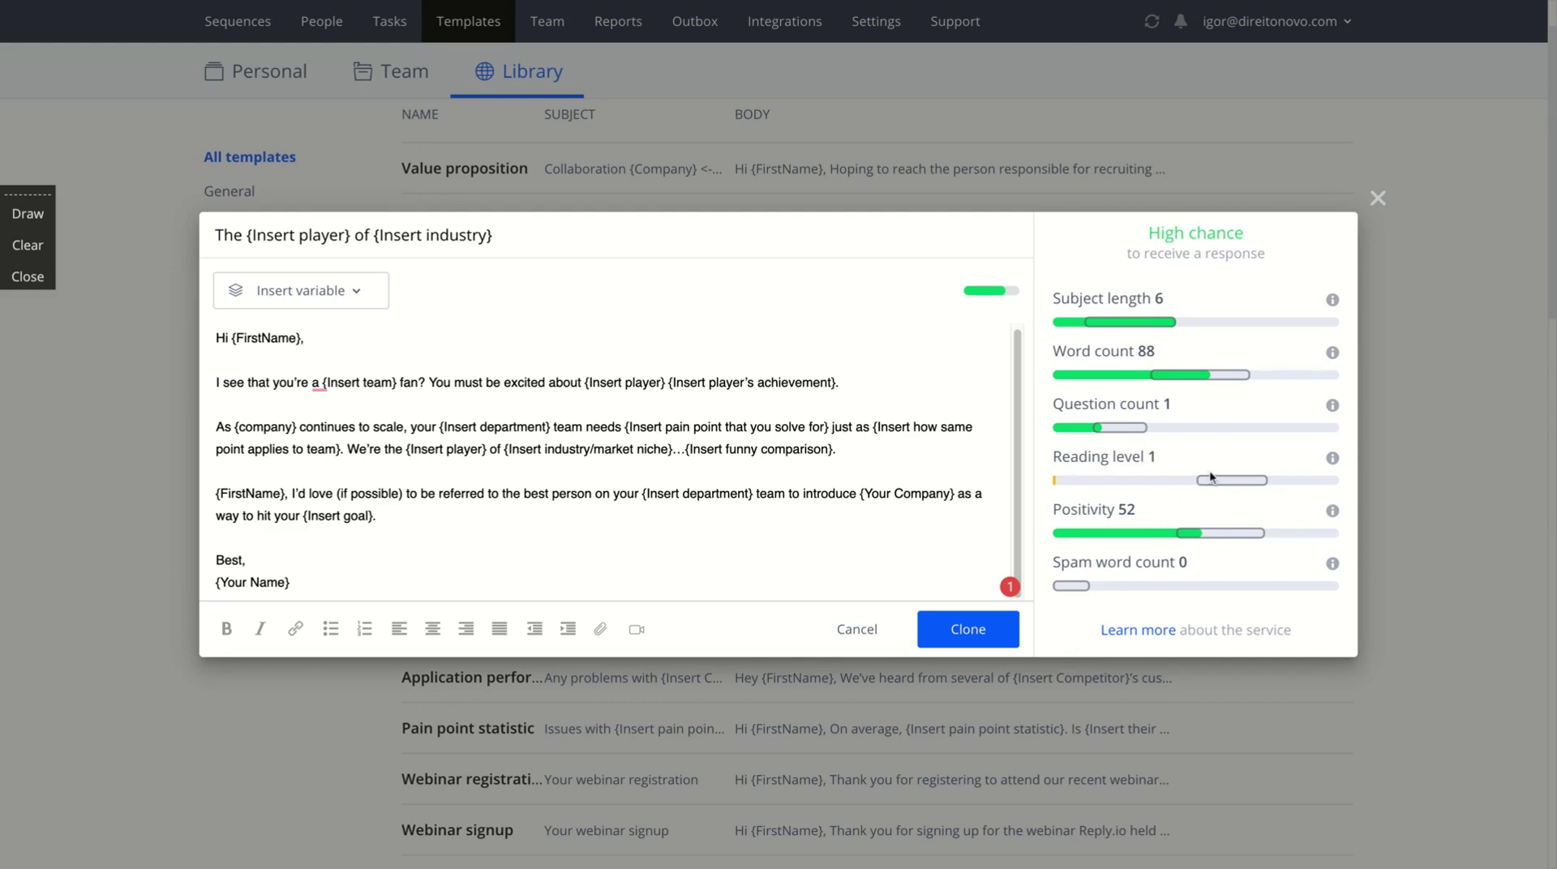
{"action": "mouse_move", "coordinate": [1197, 534]}
{"action": "left_click", "coordinate": [1377, 199]}
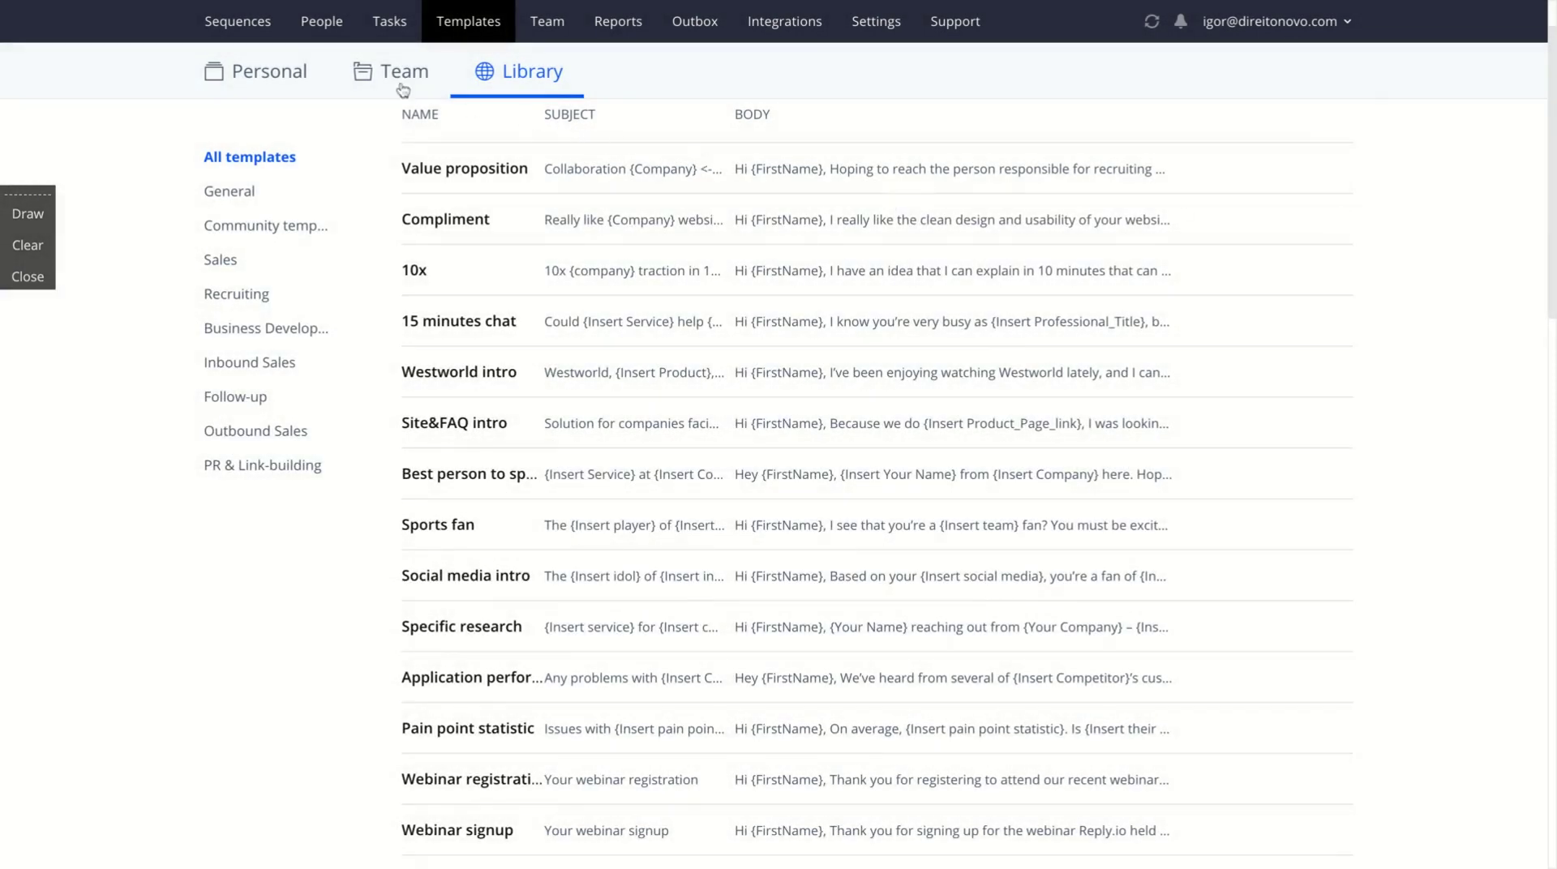
View the Sequences, People and Tasks pages one after another.
{"action": "left_click", "coordinate": [237, 22]}
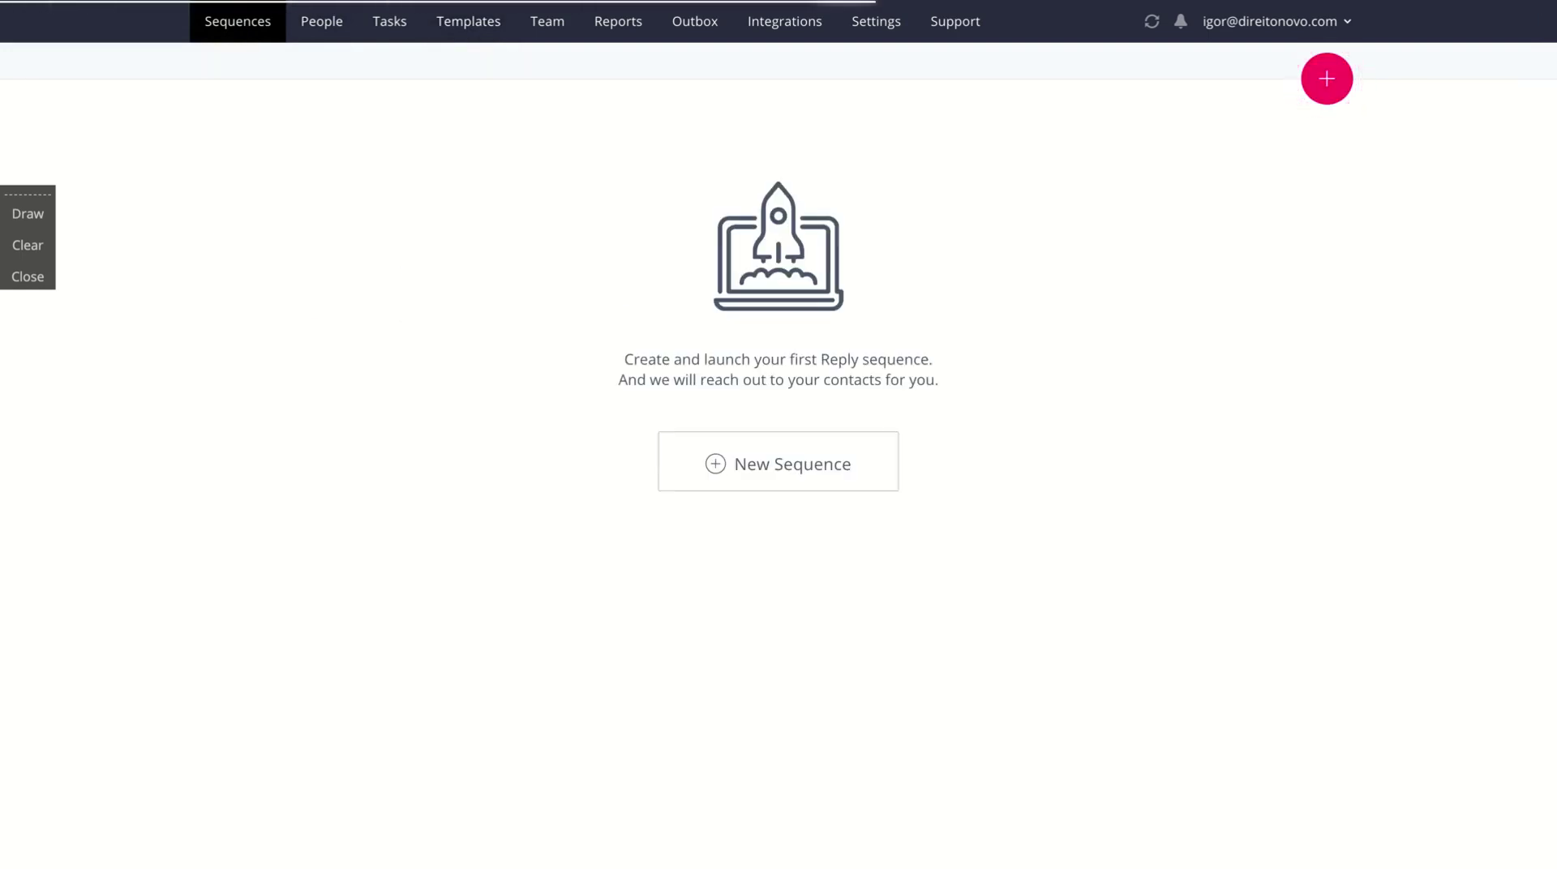
{"action": "left_click", "coordinate": [312, 32]}
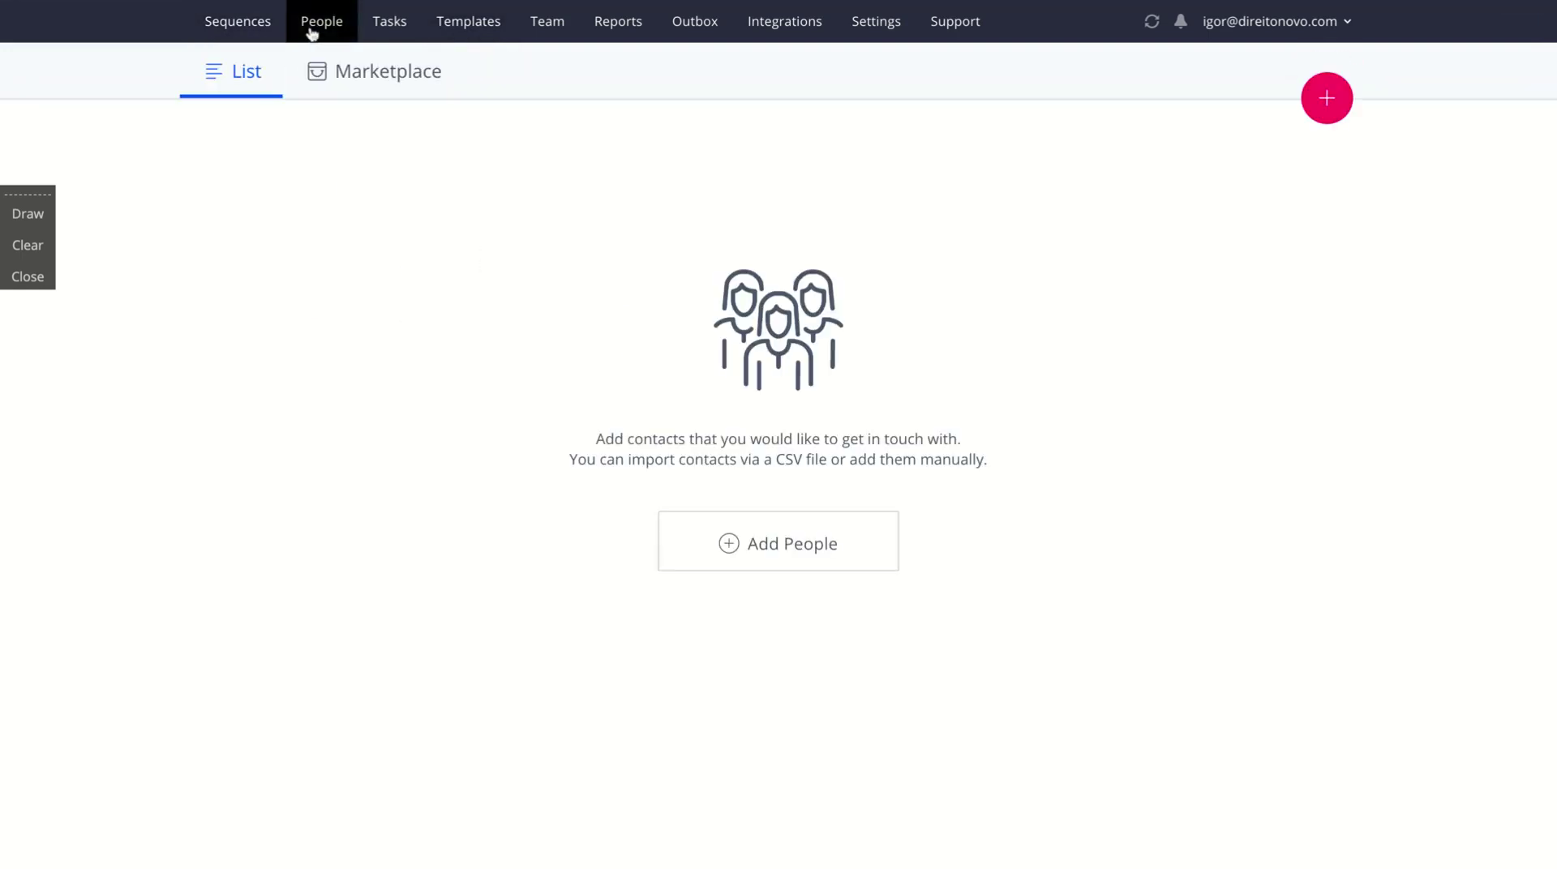
{"action": "left_click", "coordinate": [378, 30]}
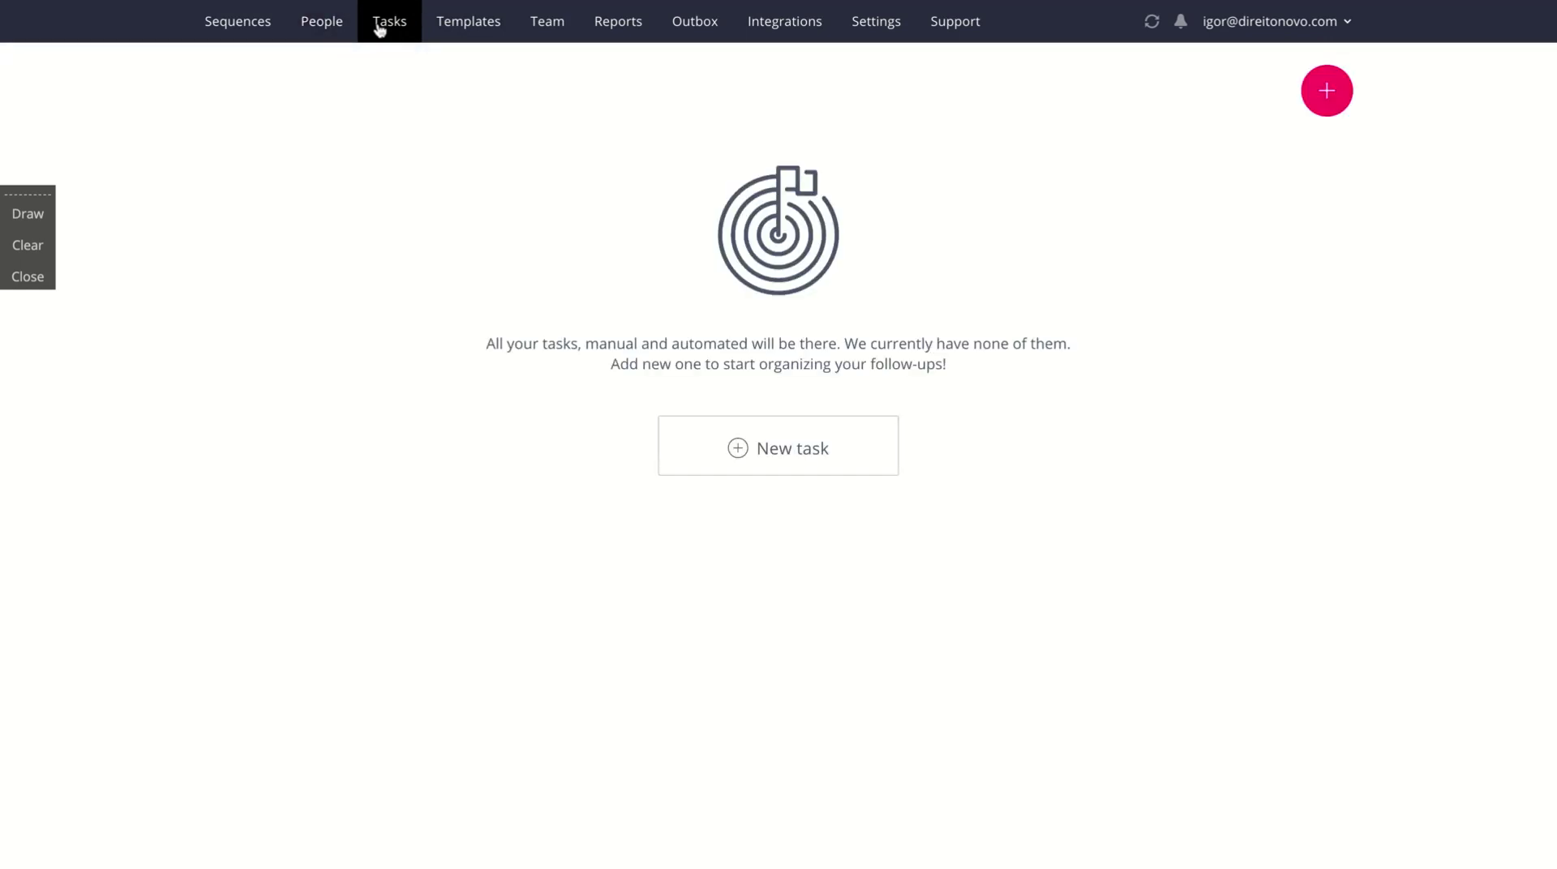
Create a To Do task with the description "I'm gonna talk to my manager.".
{"action": "left_click", "coordinate": [740, 451]}
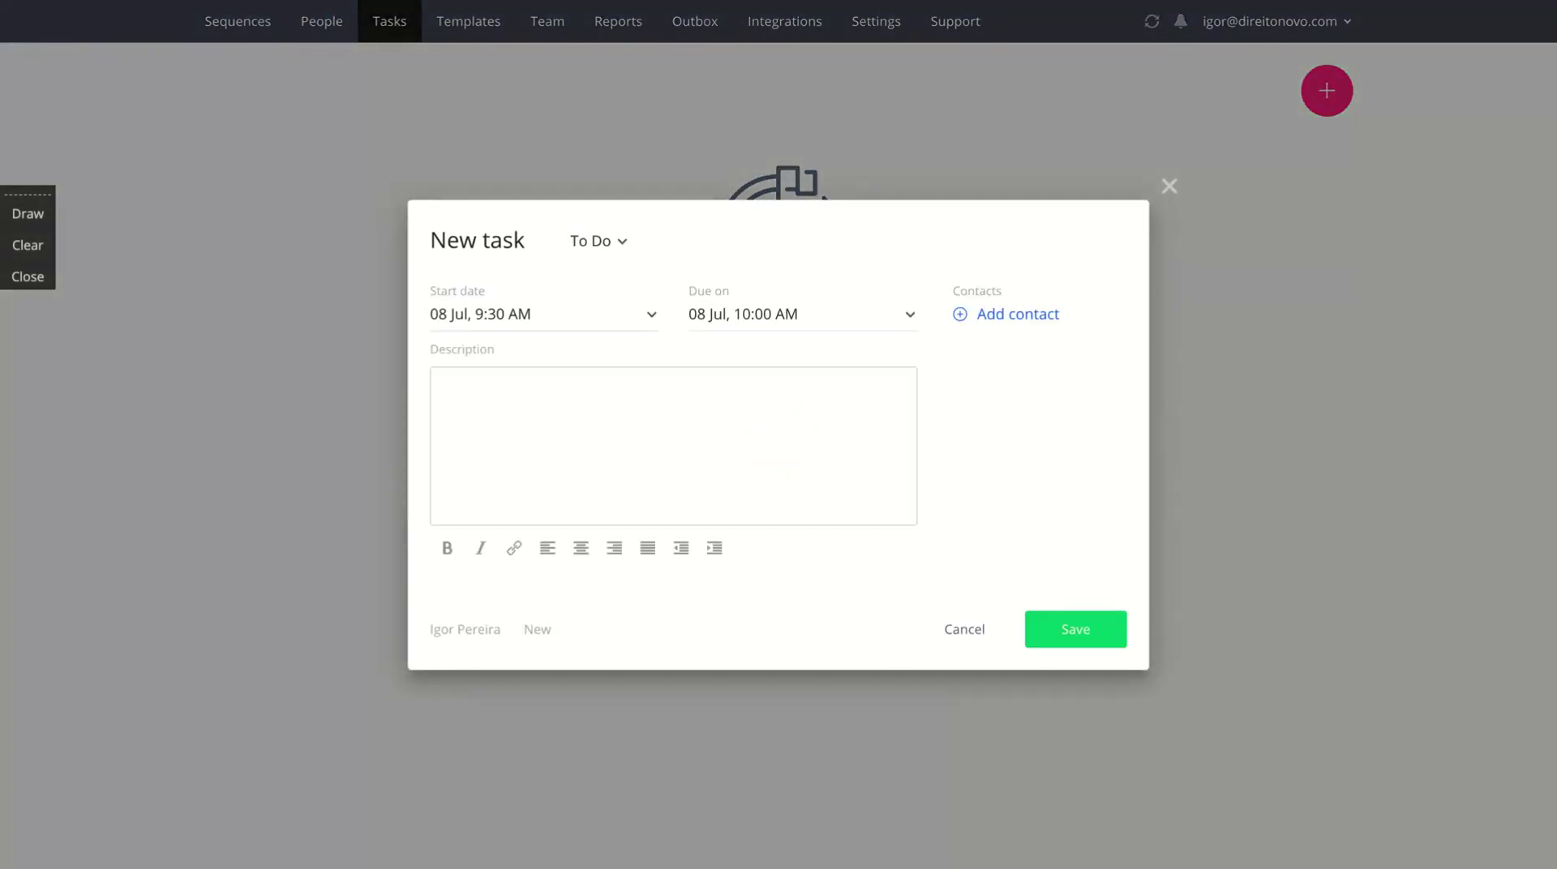
{"action": "left_click", "coordinate": [702, 420]}
{"action": "type", "text": "I'm gonna talk to my mana"}
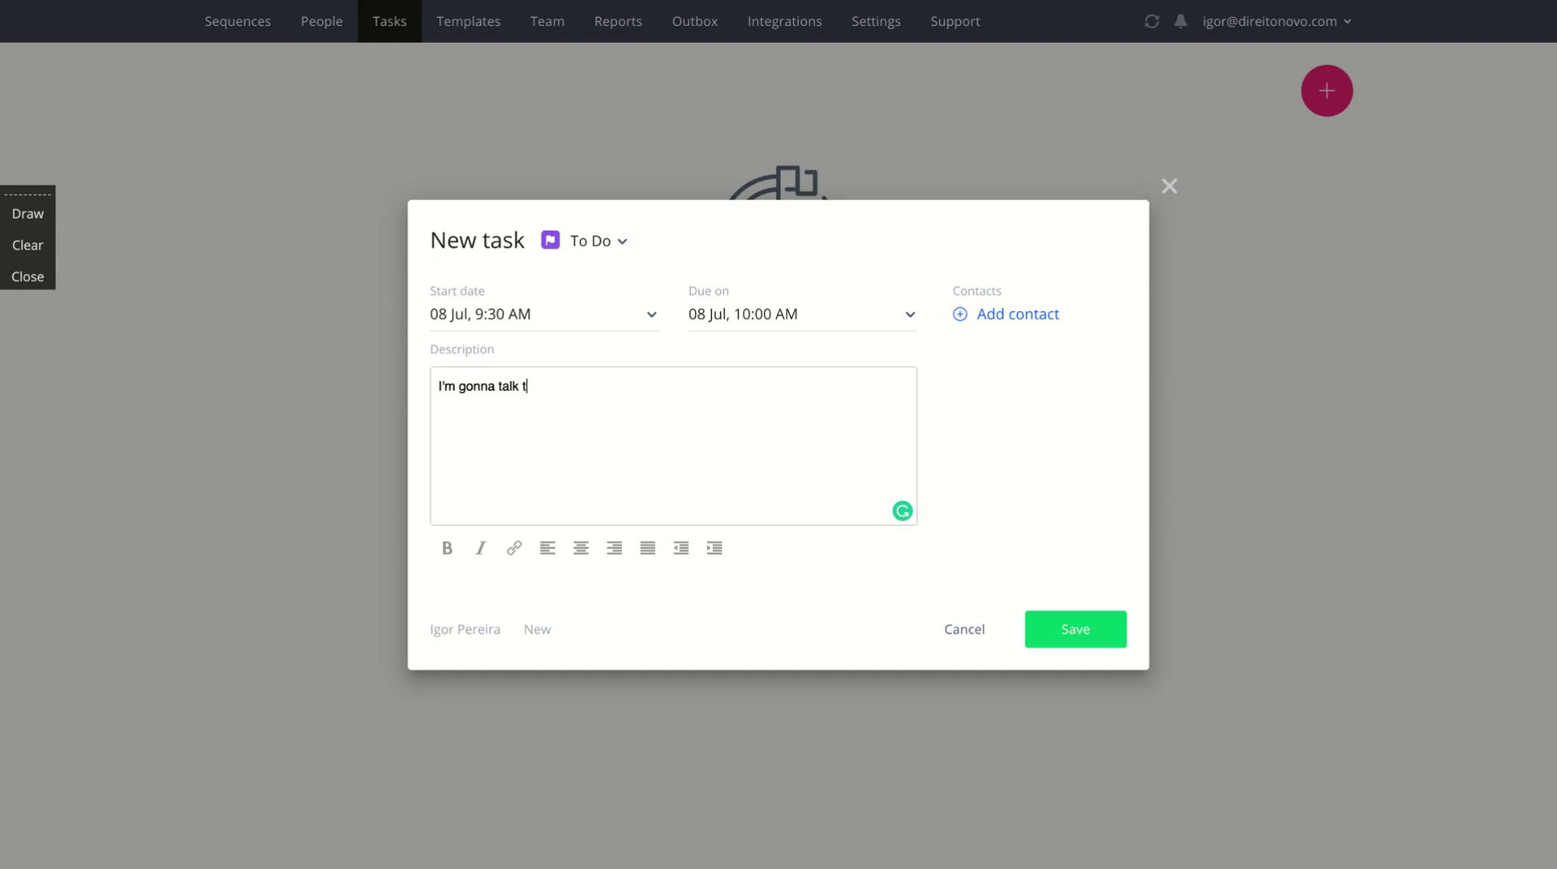
{"action": "type", "text": "ger."}
{"action": "left_click", "coordinate": [1070, 626]}
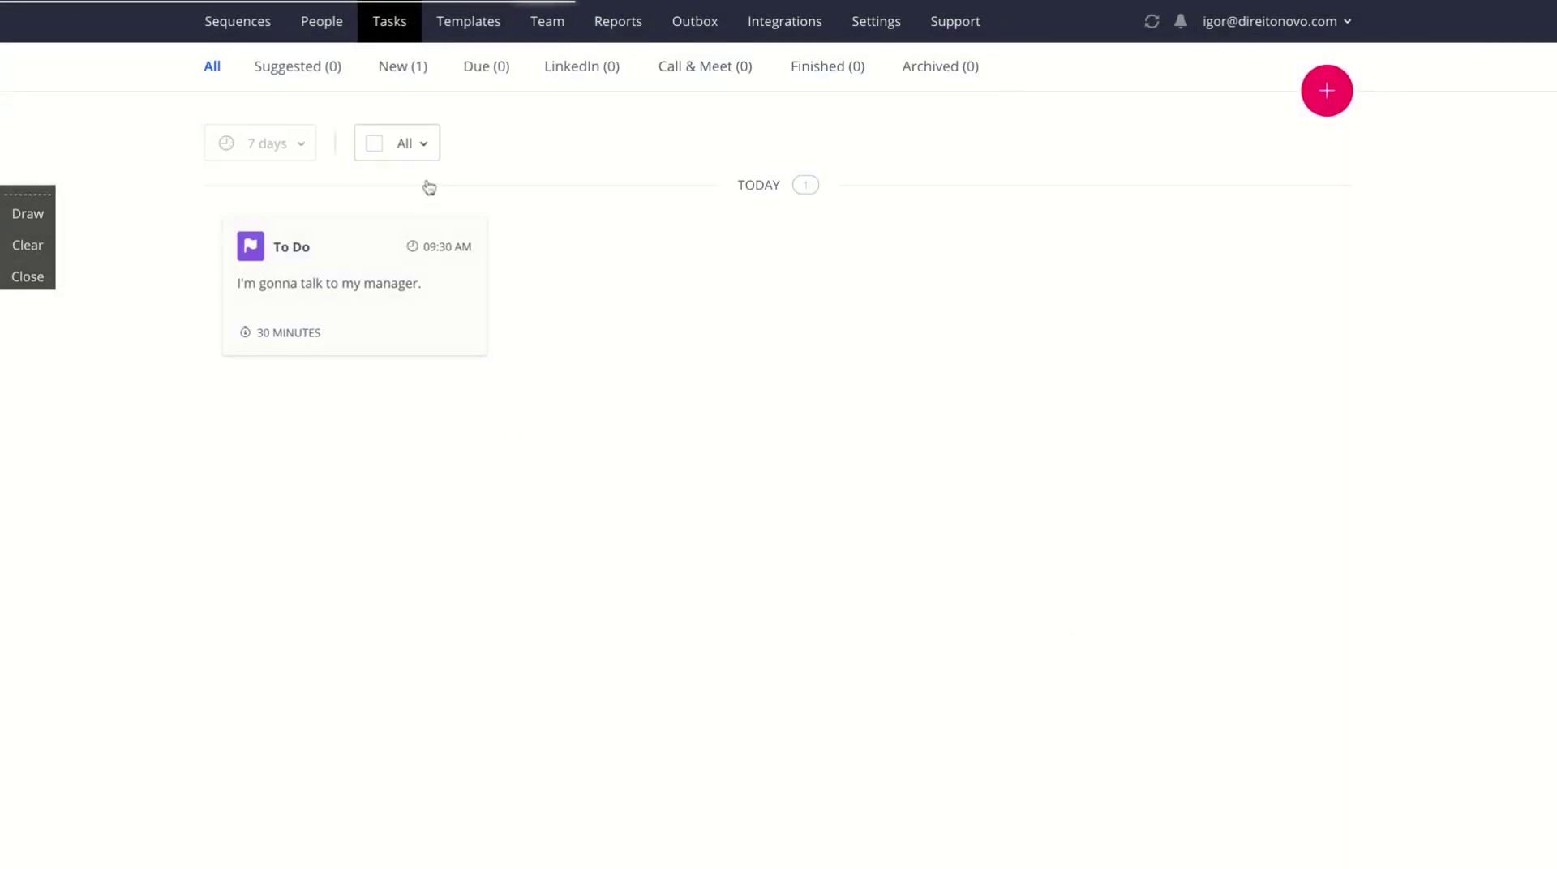
Permanently delete the To Do task about talking to the manager.
{"action": "mouse_move", "coordinate": [454, 341]}
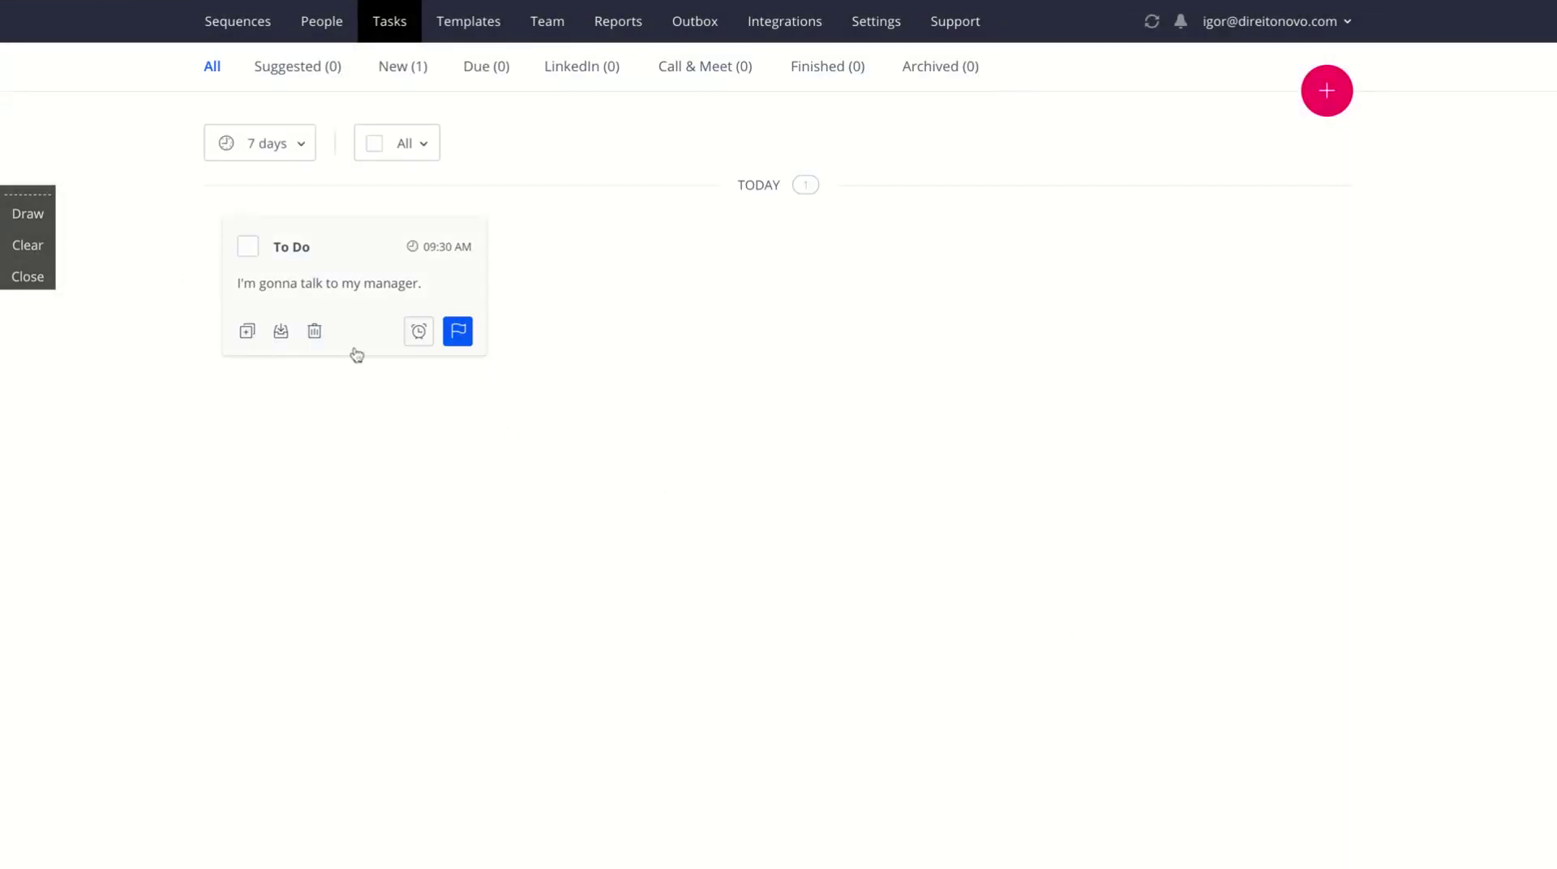
{"action": "left_click", "coordinate": [314, 334]}
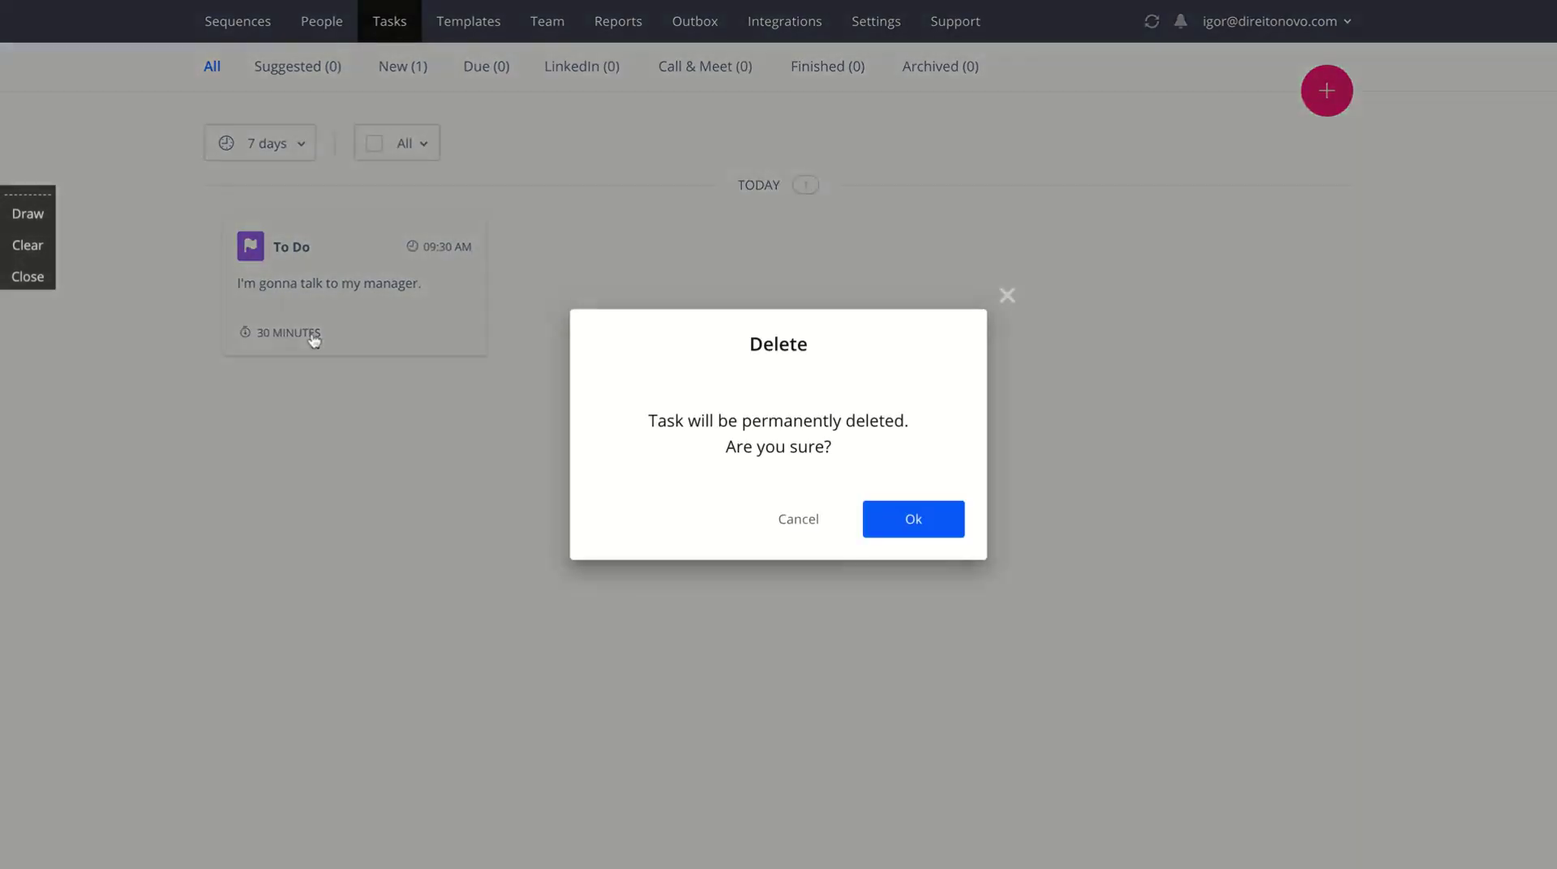
{"action": "left_click", "coordinate": [905, 523]}
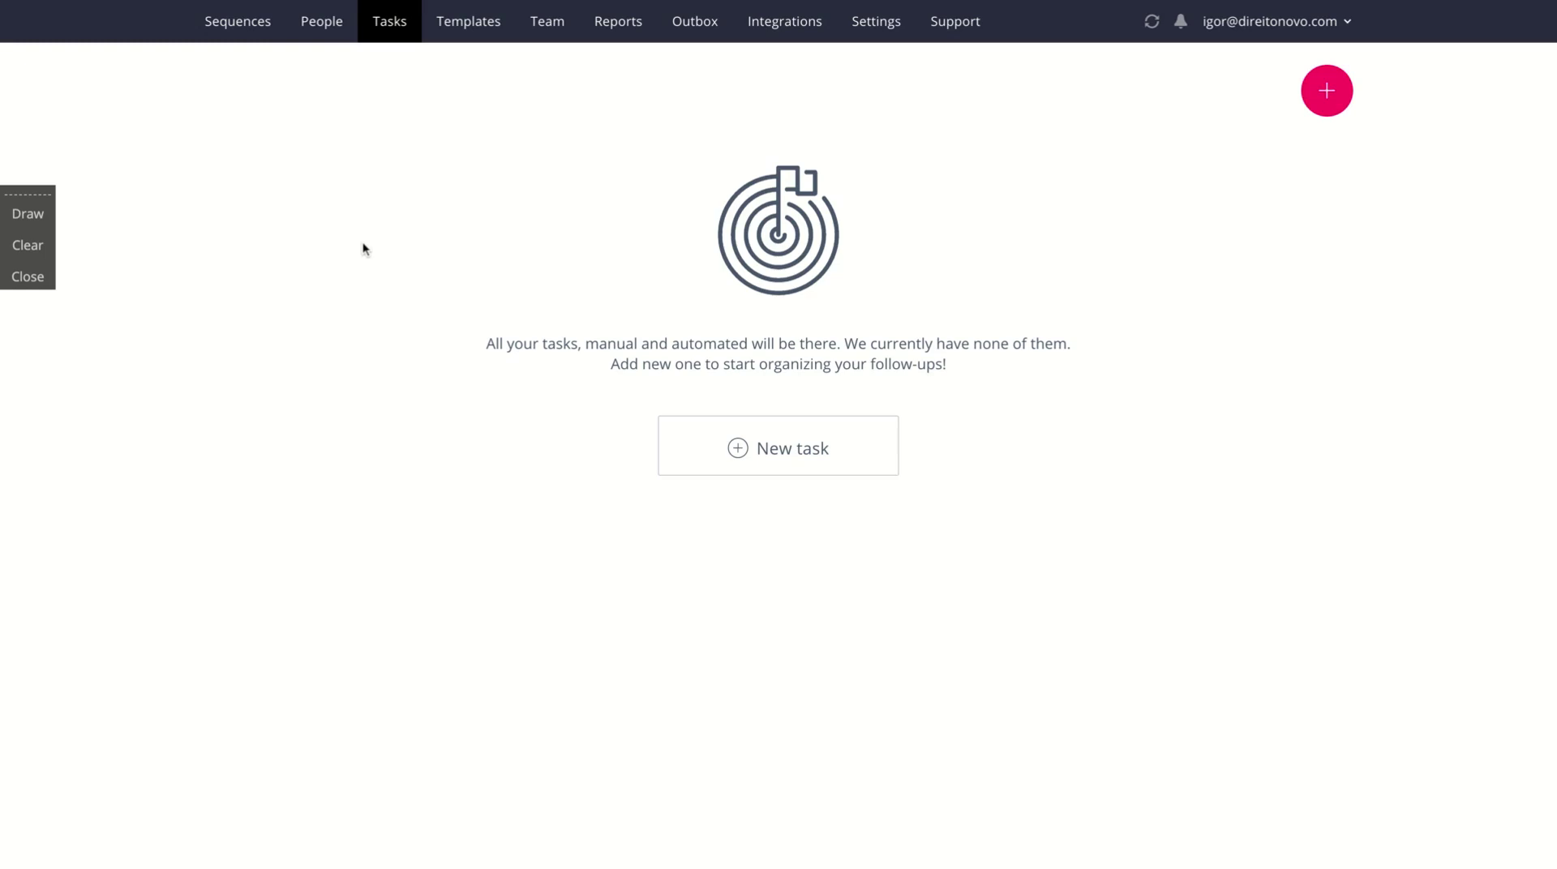
Create a new sequence from the Reply template "Educational and prevent churn".
{"action": "left_click", "coordinate": [242, 30]}
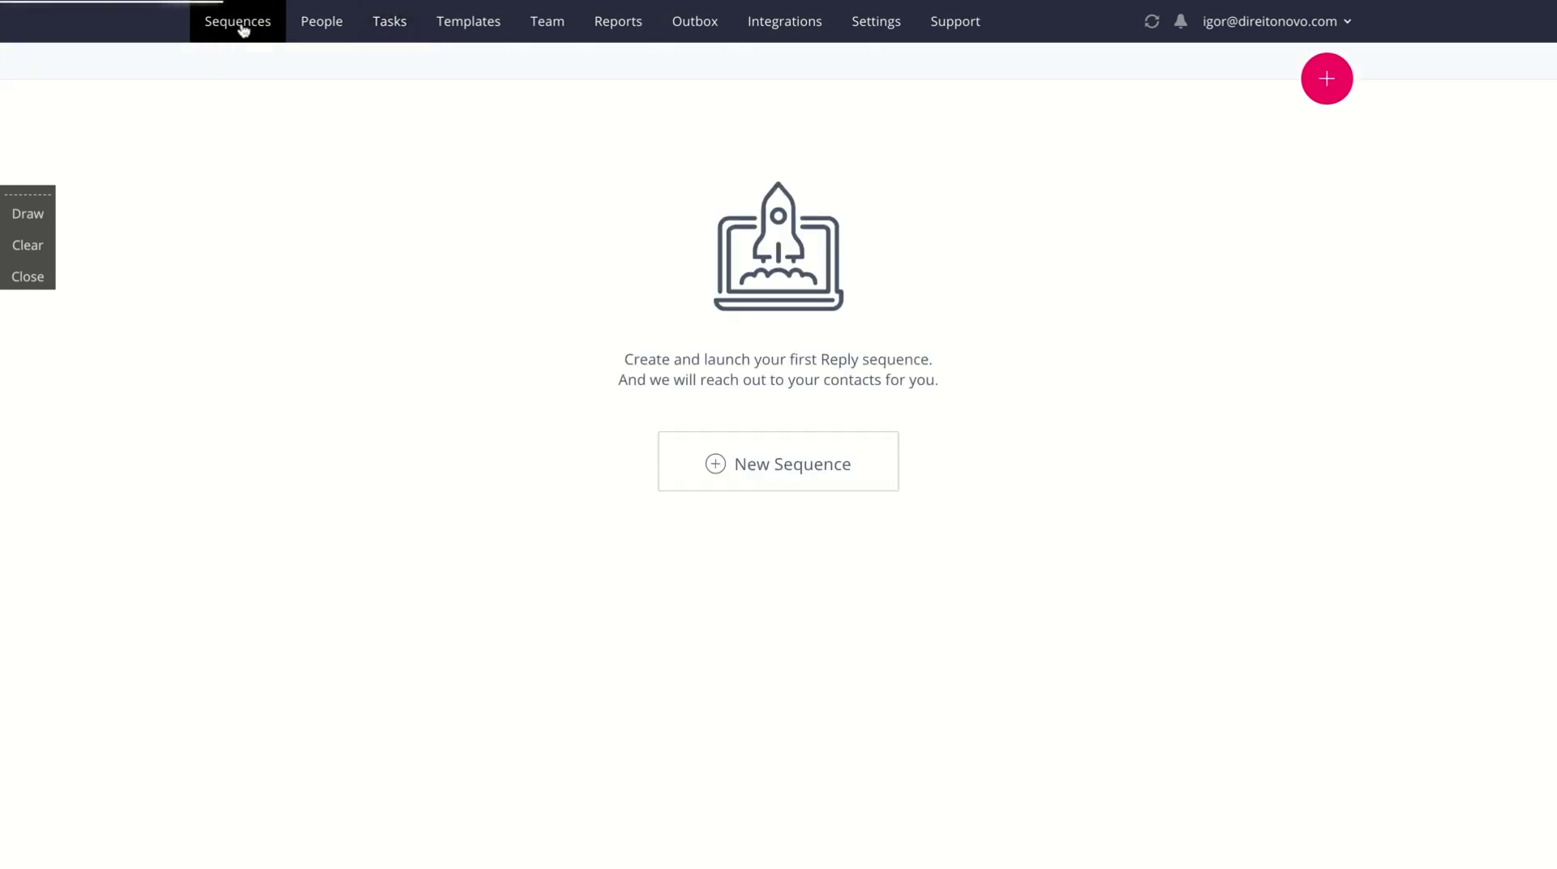
{"action": "left_click", "coordinate": [760, 466]}
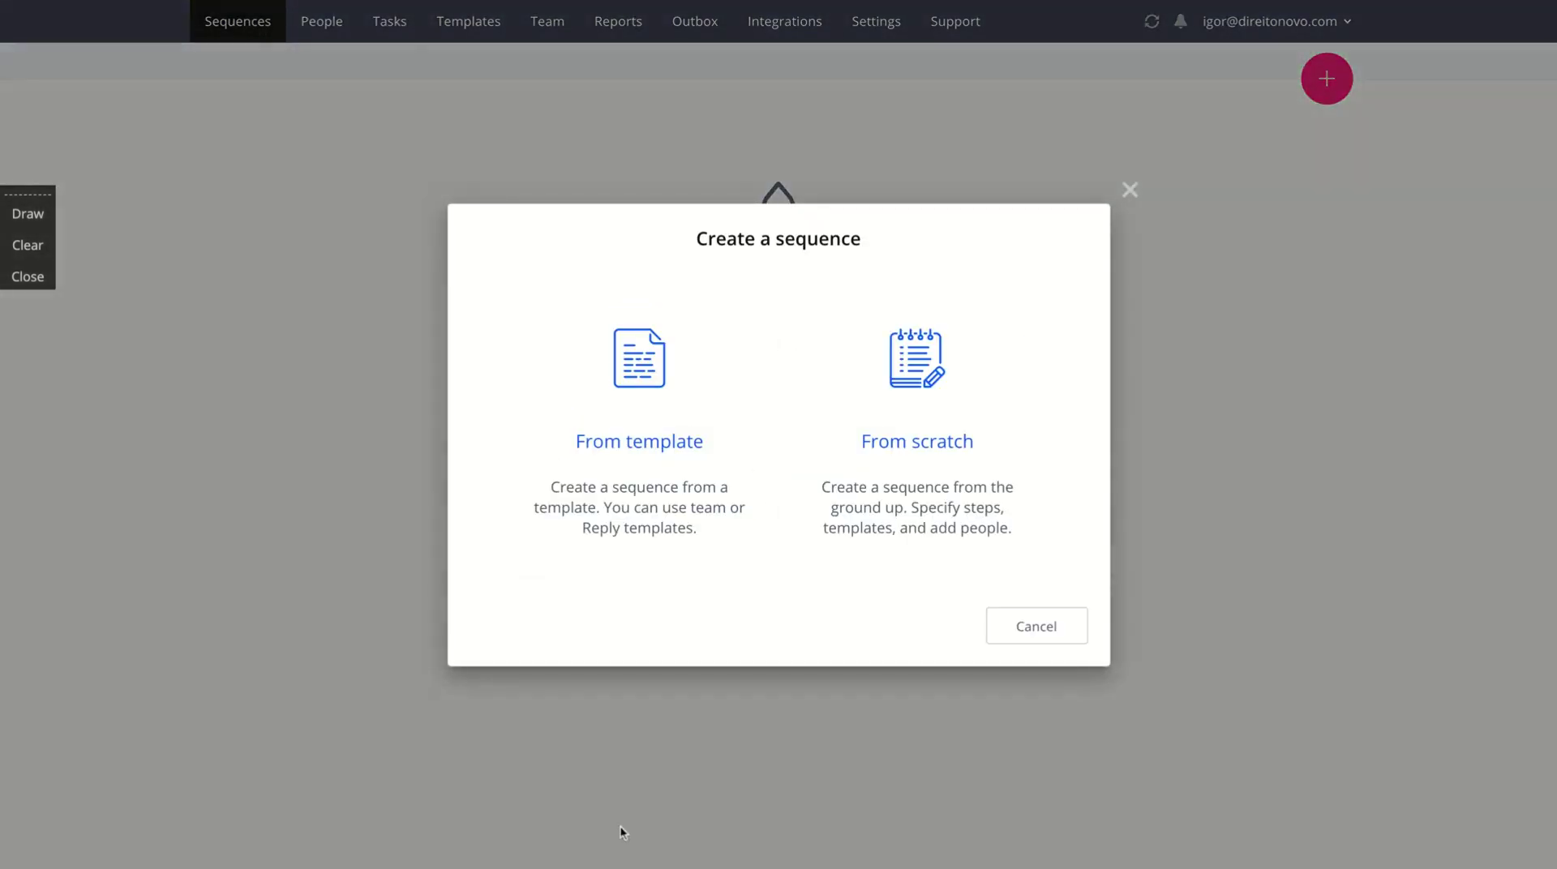
{"action": "left_click", "coordinate": [671, 441]}
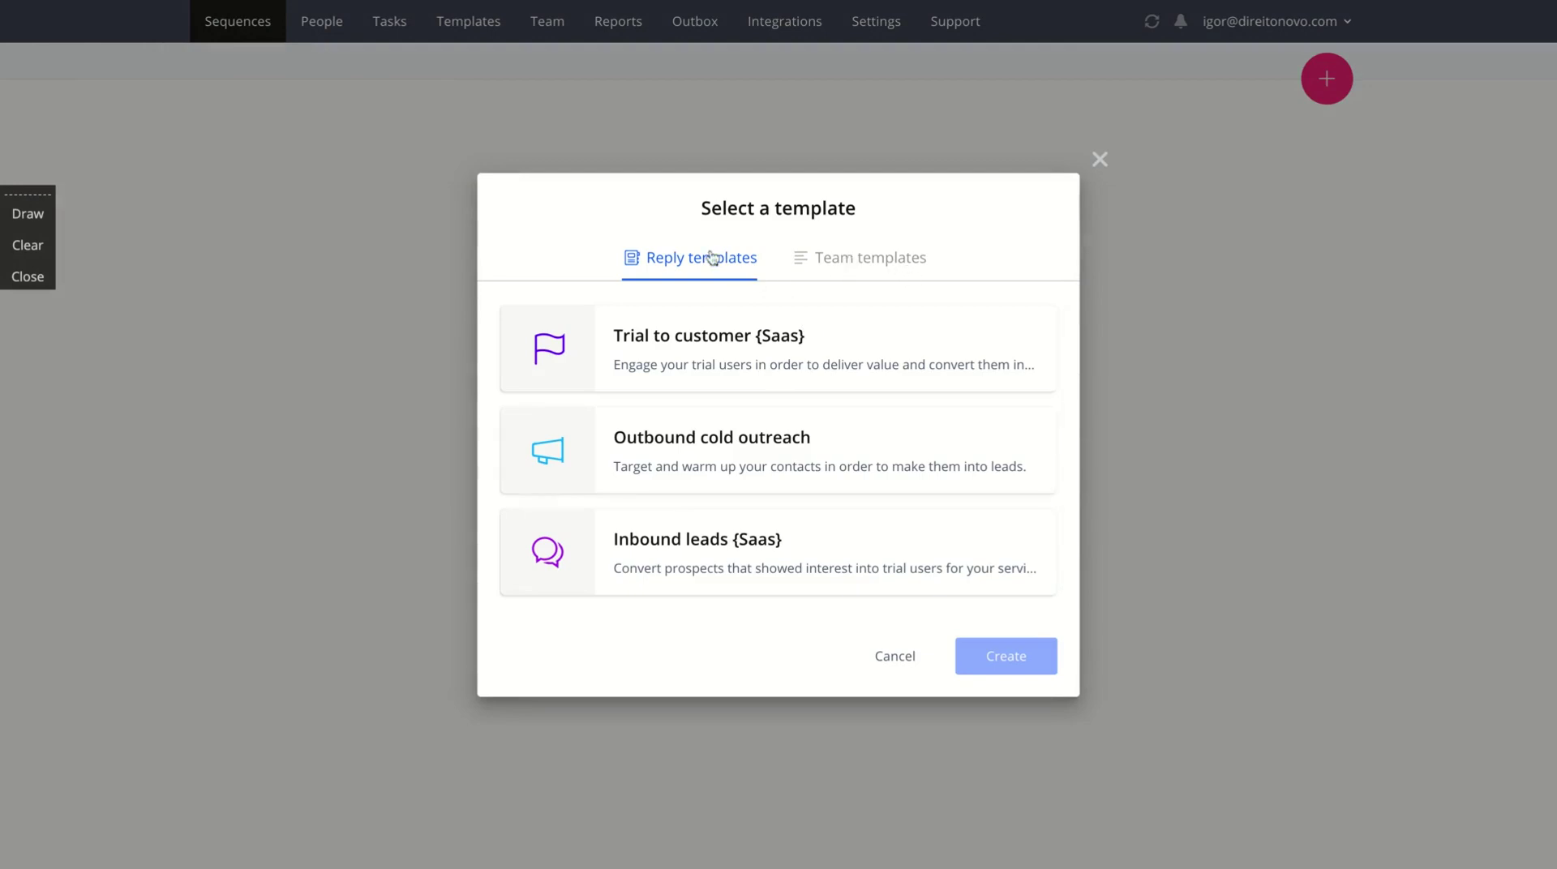
{"action": "scroll", "coordinate": [1012, 456], "scroll_direction": "down", "scroll_amount": 1}
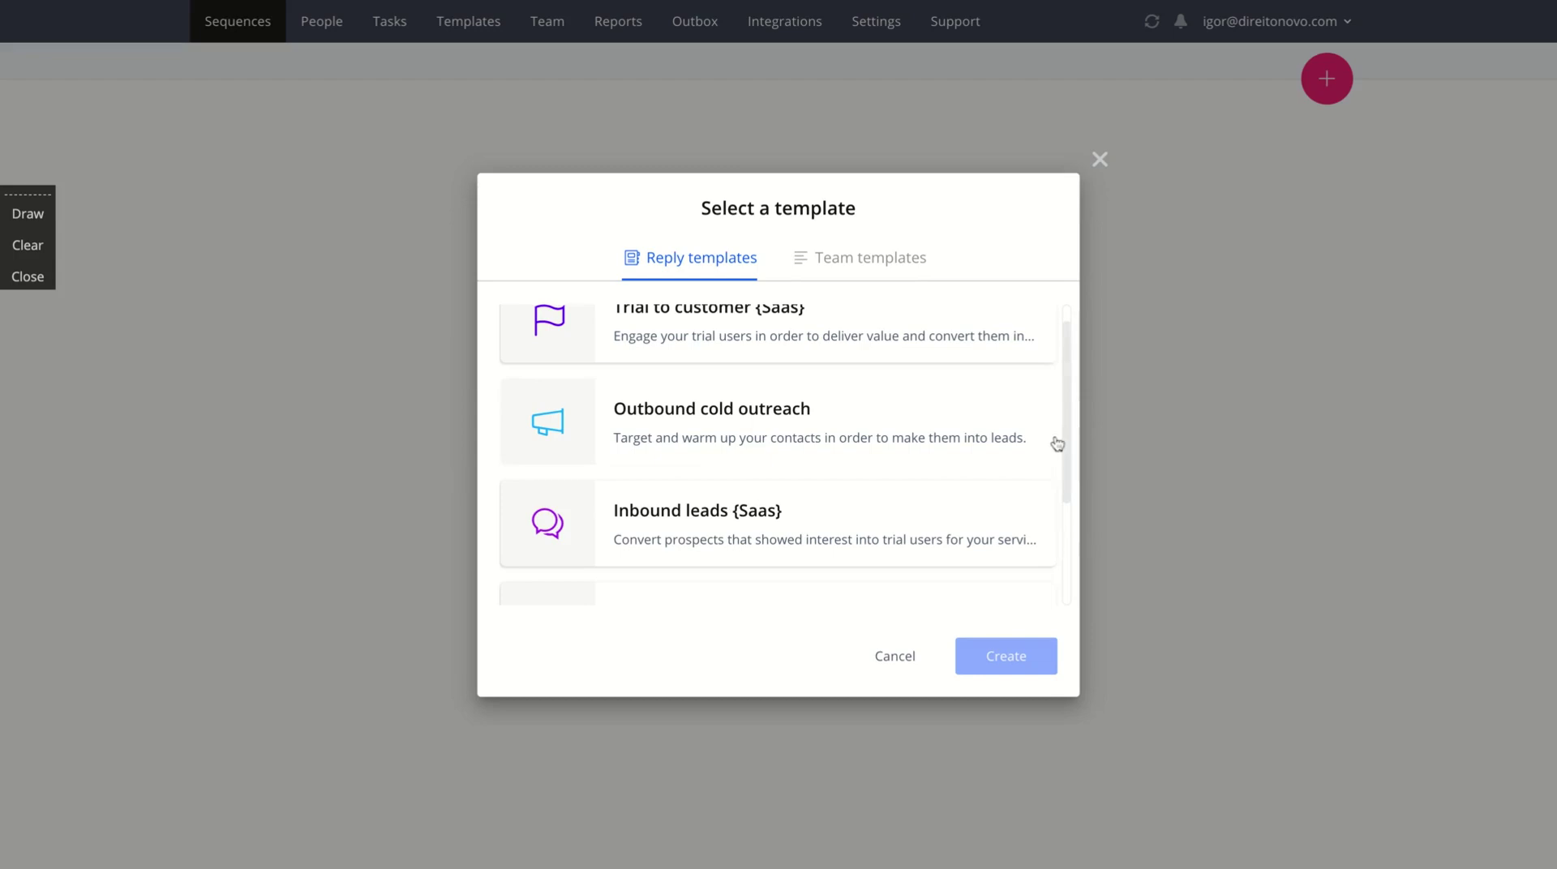
{"action": "scroll", "coordinate": [1066, 436], "scroll_direction": "down", "scroll_amount": 2}
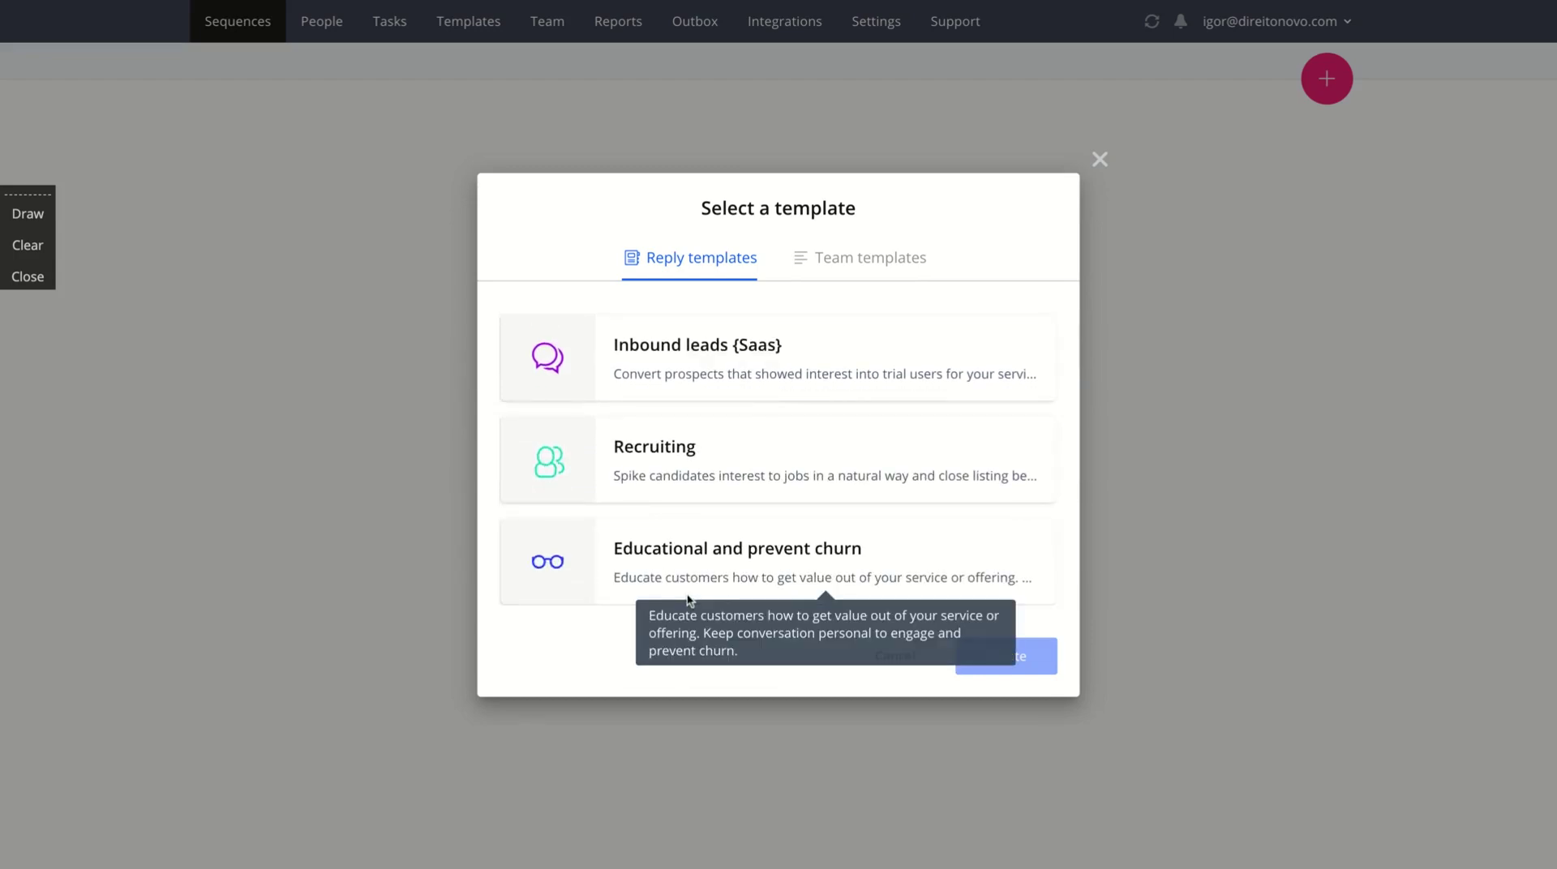
{"action": "left_click", "coordinate": [704, 565]}
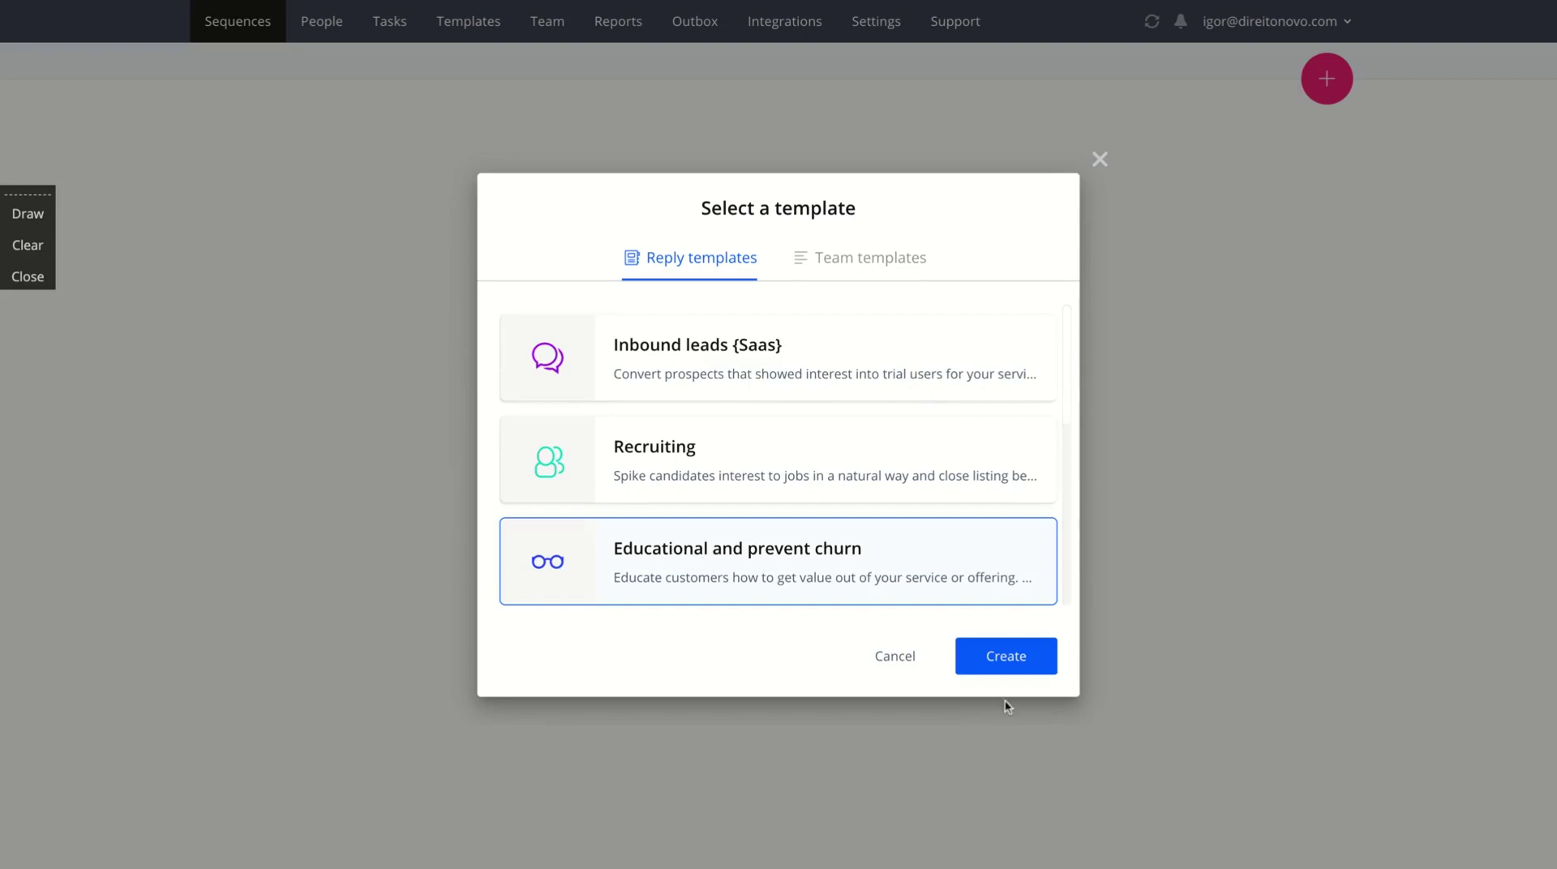
{"action": "left_click", "coordinate": [1027, 655]}
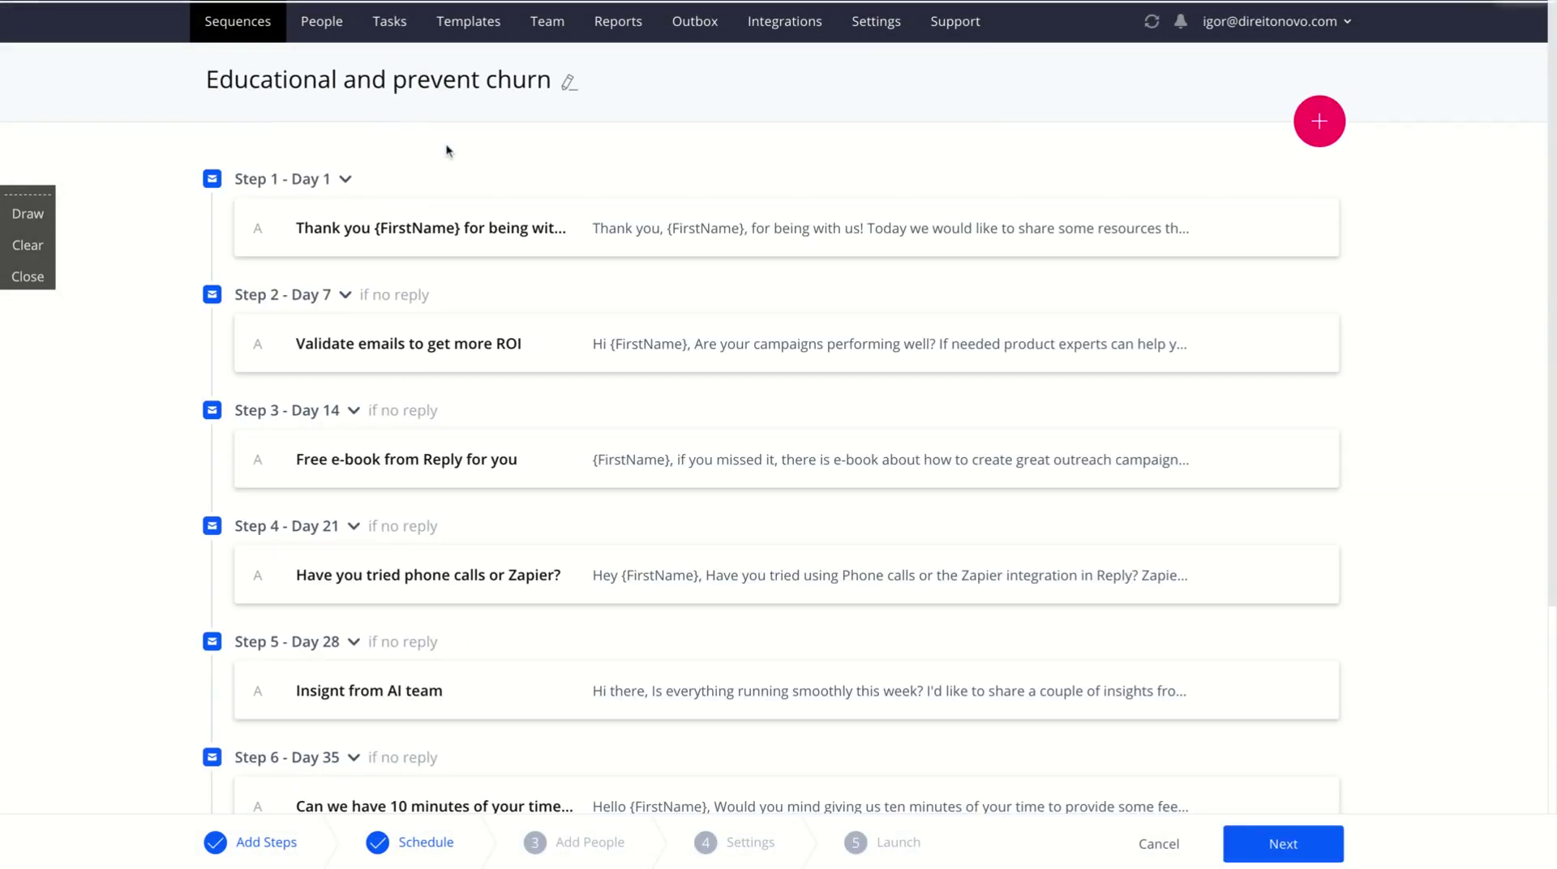
Review all steps of the new sequence, opening the Step 1 email and closing it without changes.
{"action": "scroll", "coordinate": [1553, 355], "scroll_direction": "down", "scroll_amount": 5}
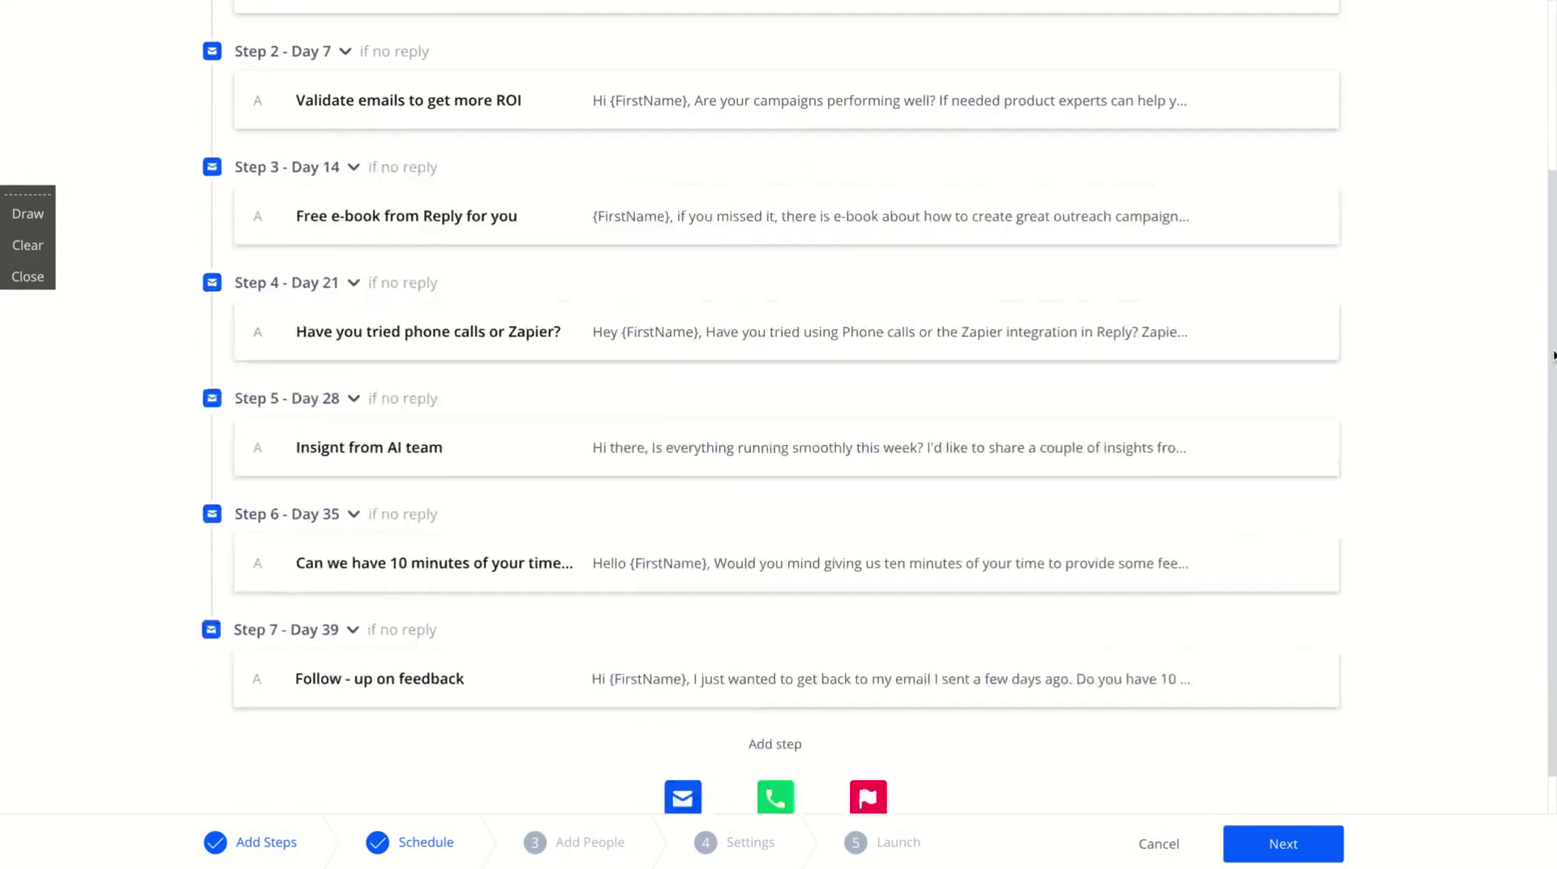
{"action": "scroll", "coordinate": [1553, 355], "scroll_direction": "up", "scroll_amount": 5}
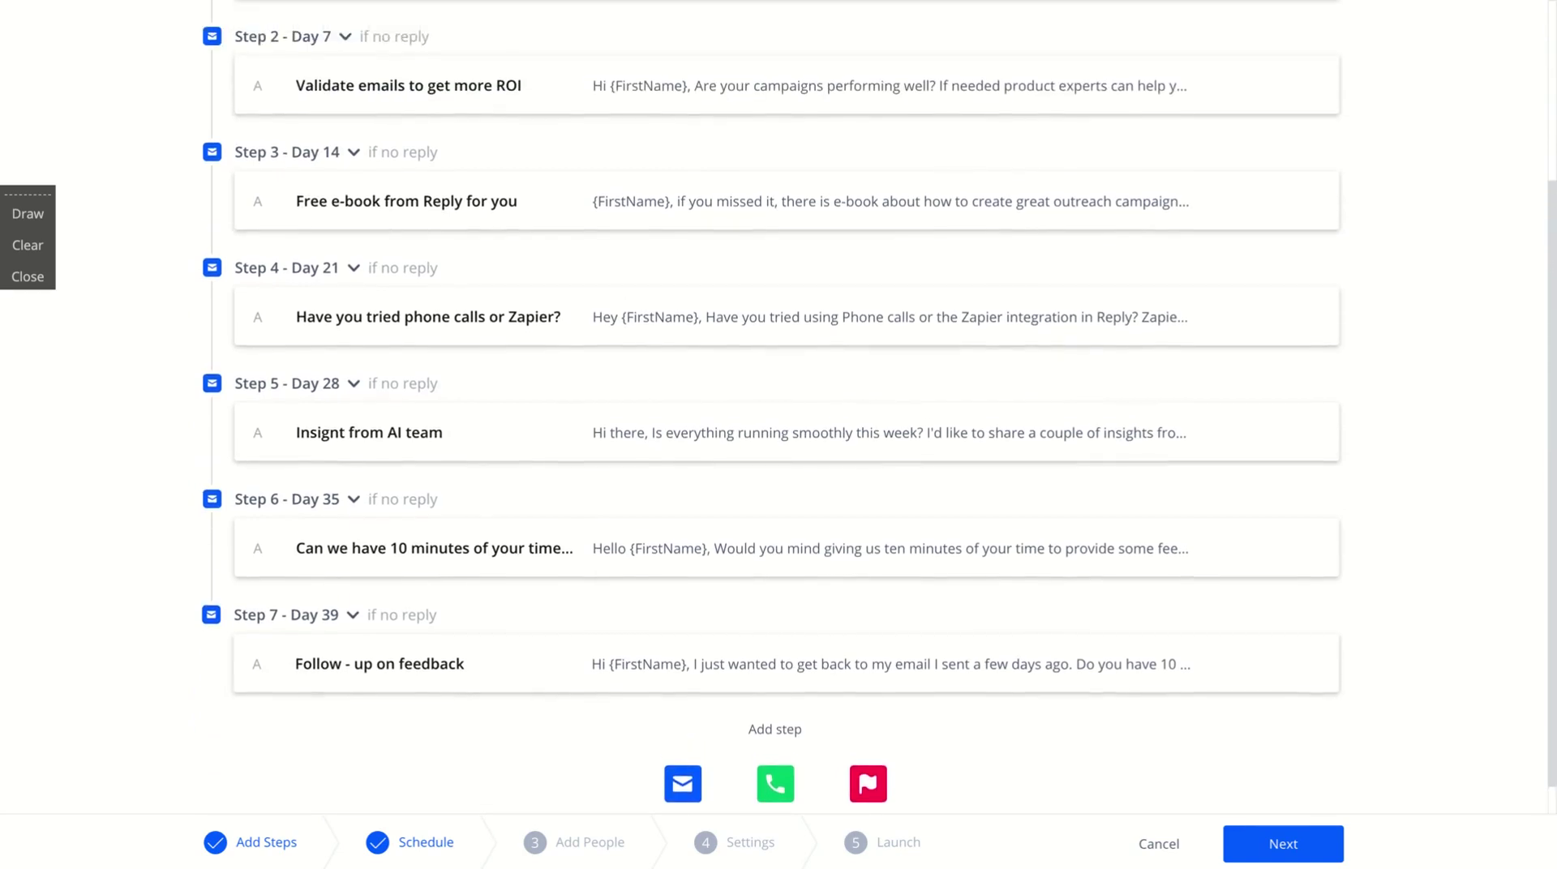
{"action": "left_click", "coordinate": [443, 254]}
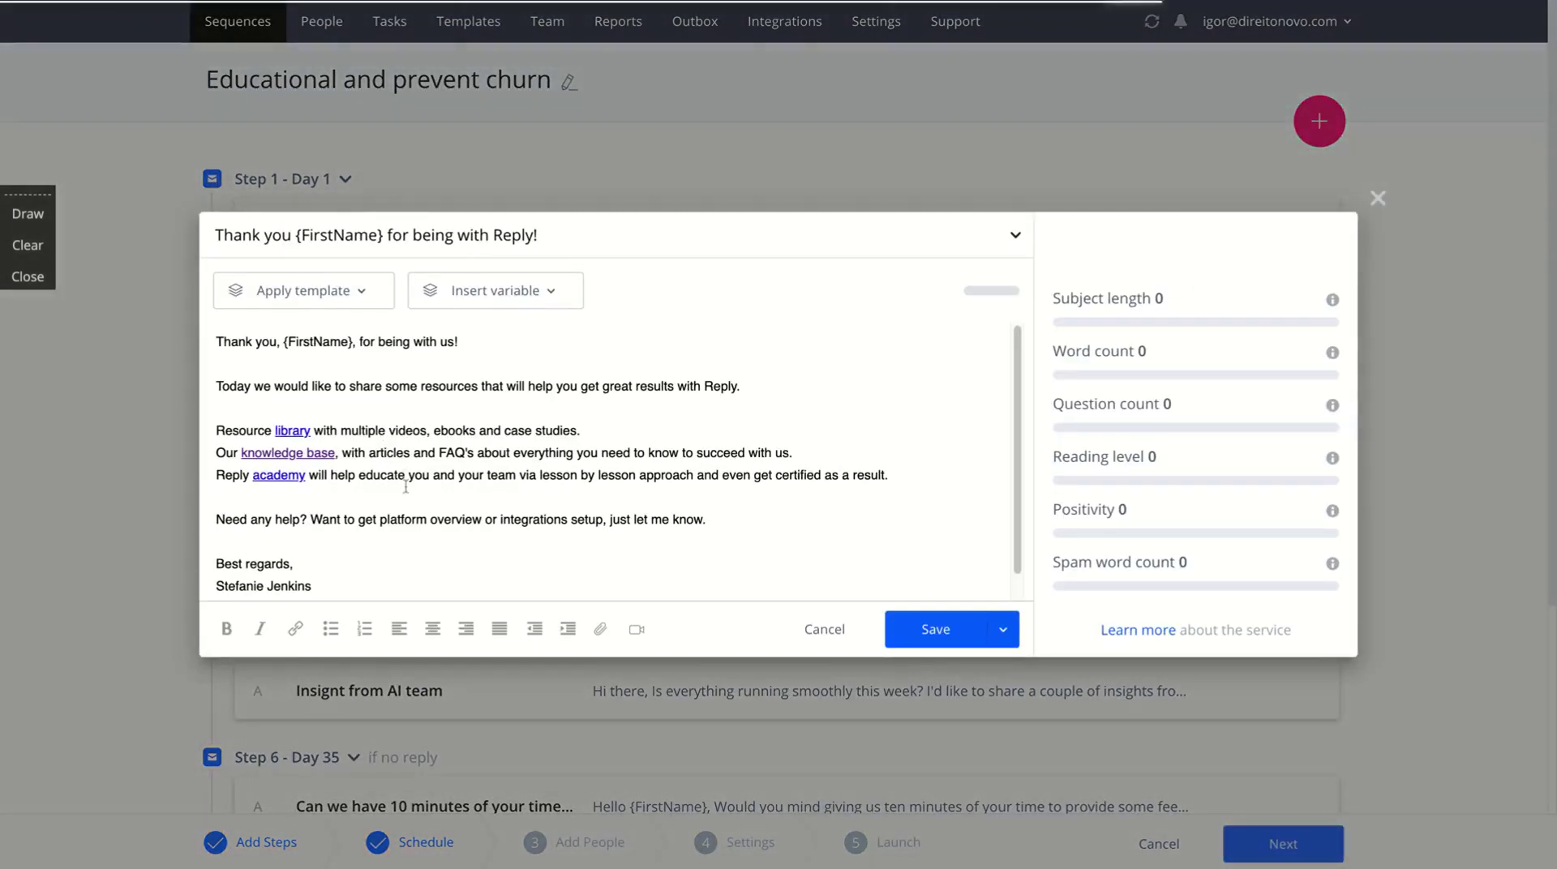
{"action": "left_click", "coordinate": [1376, 199]}
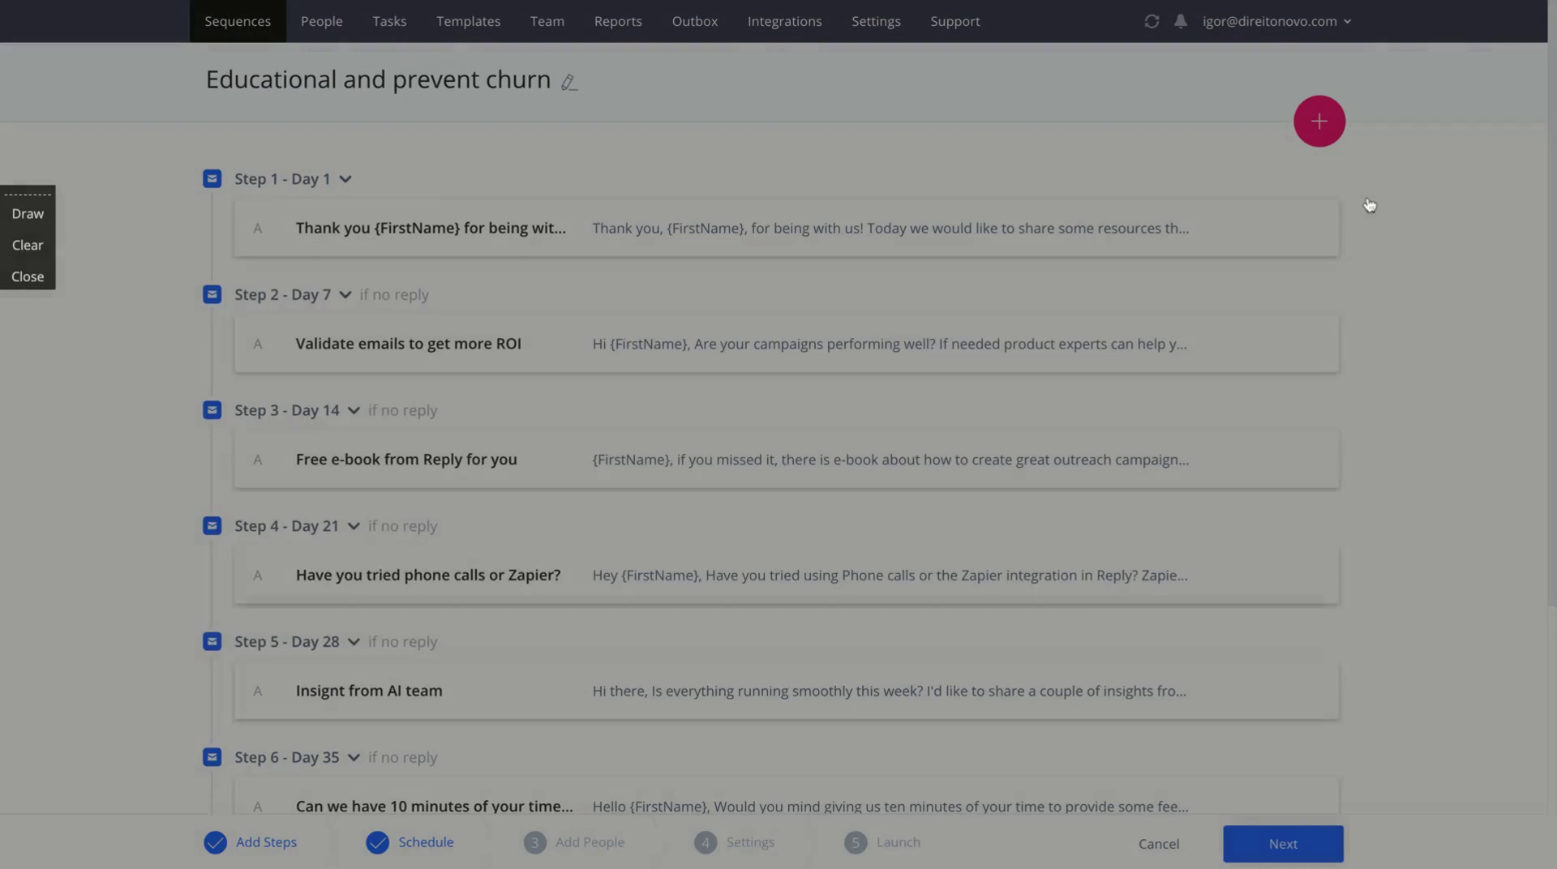
{"action": "scroll", "coordinate": [1553, 316], "scroll_direction": "down", "scroll_amount": 1}
{"action": "scroll", "coordinate": [1553, 317], "scroll_direction": "down", "scroll_amount": 5}
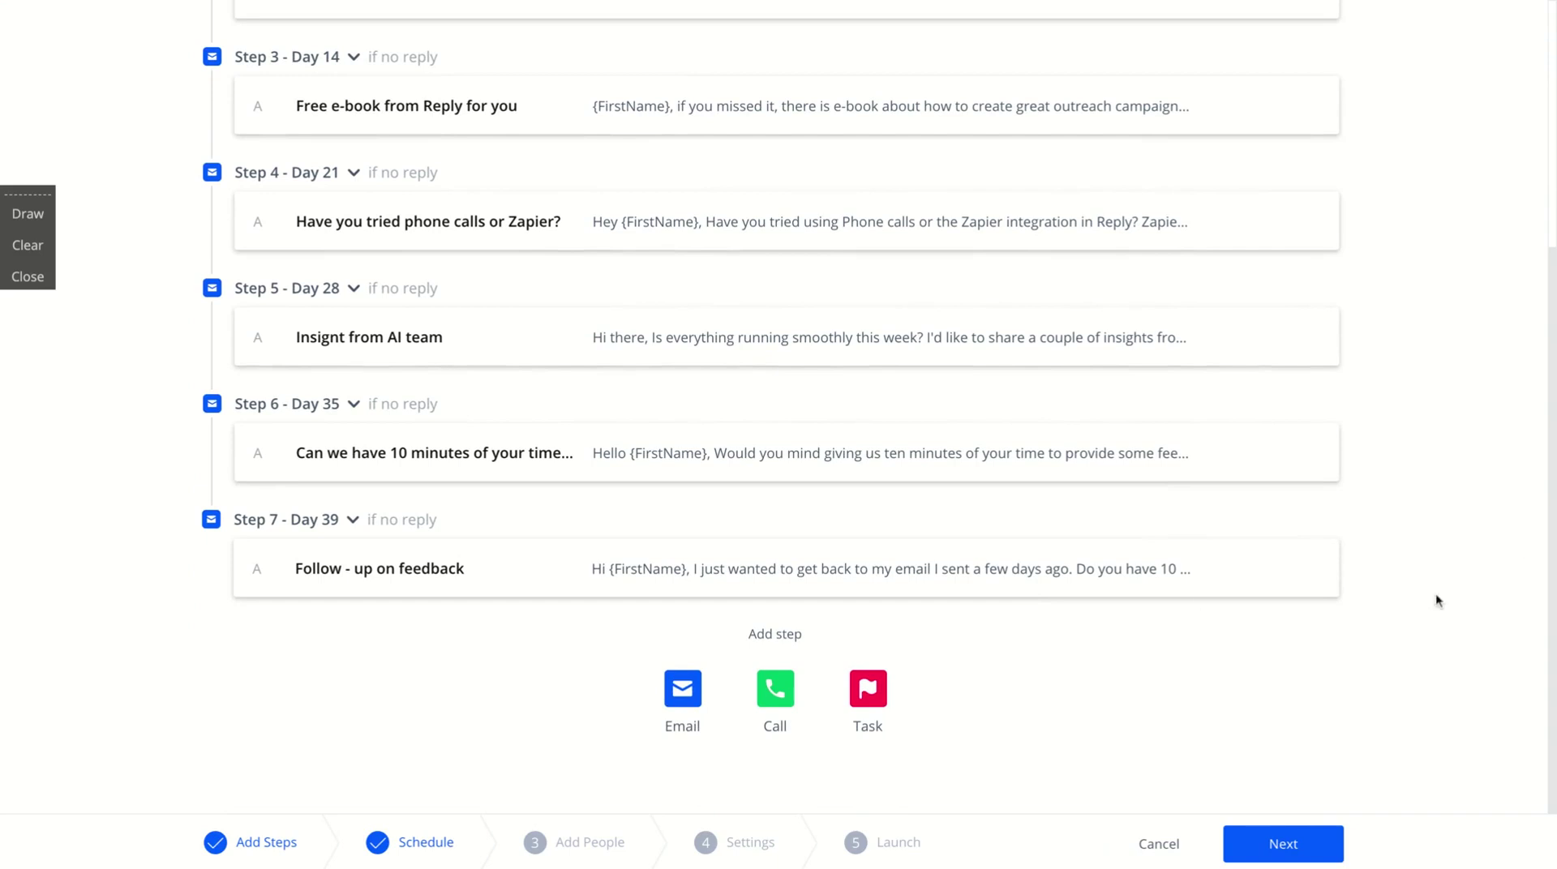
Inspect the new call step form and the new task step form with its task types, closing both without saving.
{"action": "left_click", "coordinate": [794, 713]}
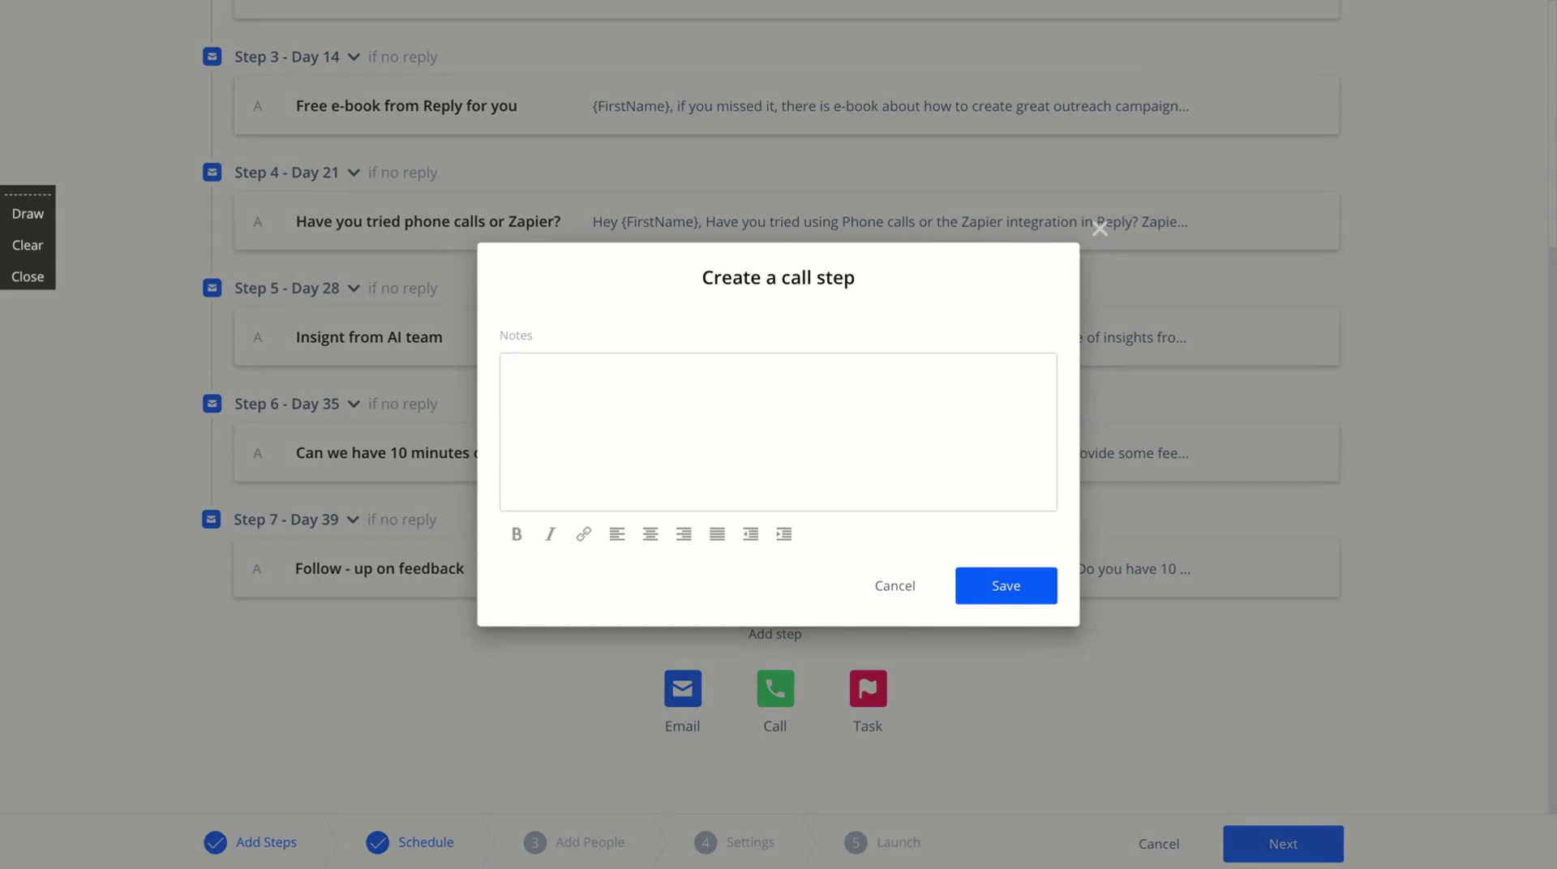
{"action": "left_click", "coordinate": [1102, 228]}
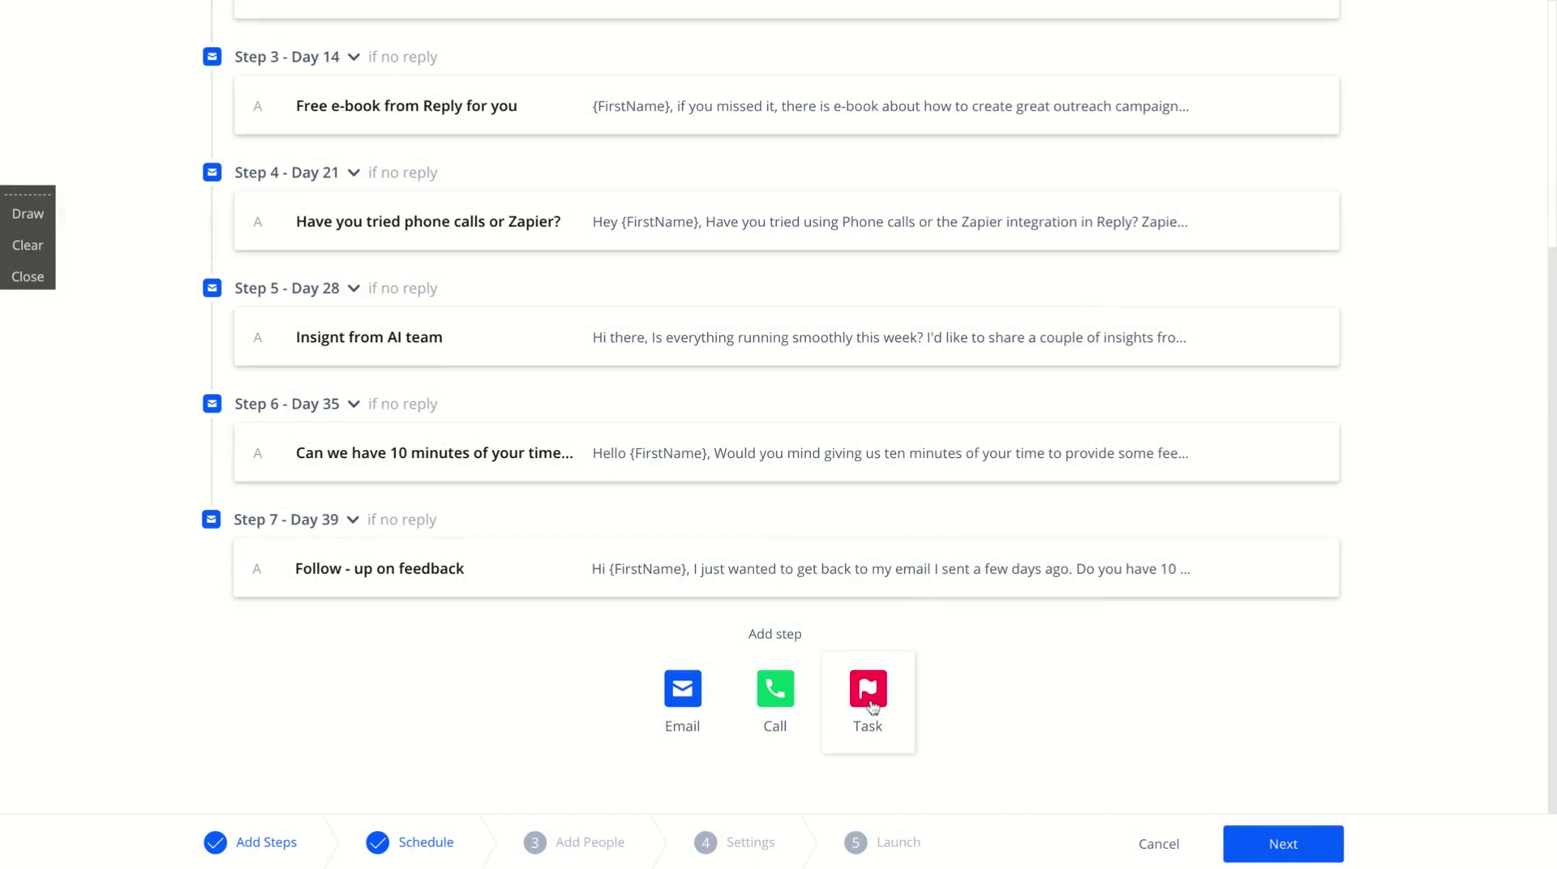
{"action": "left_click", "coordinate": [870, 702]}
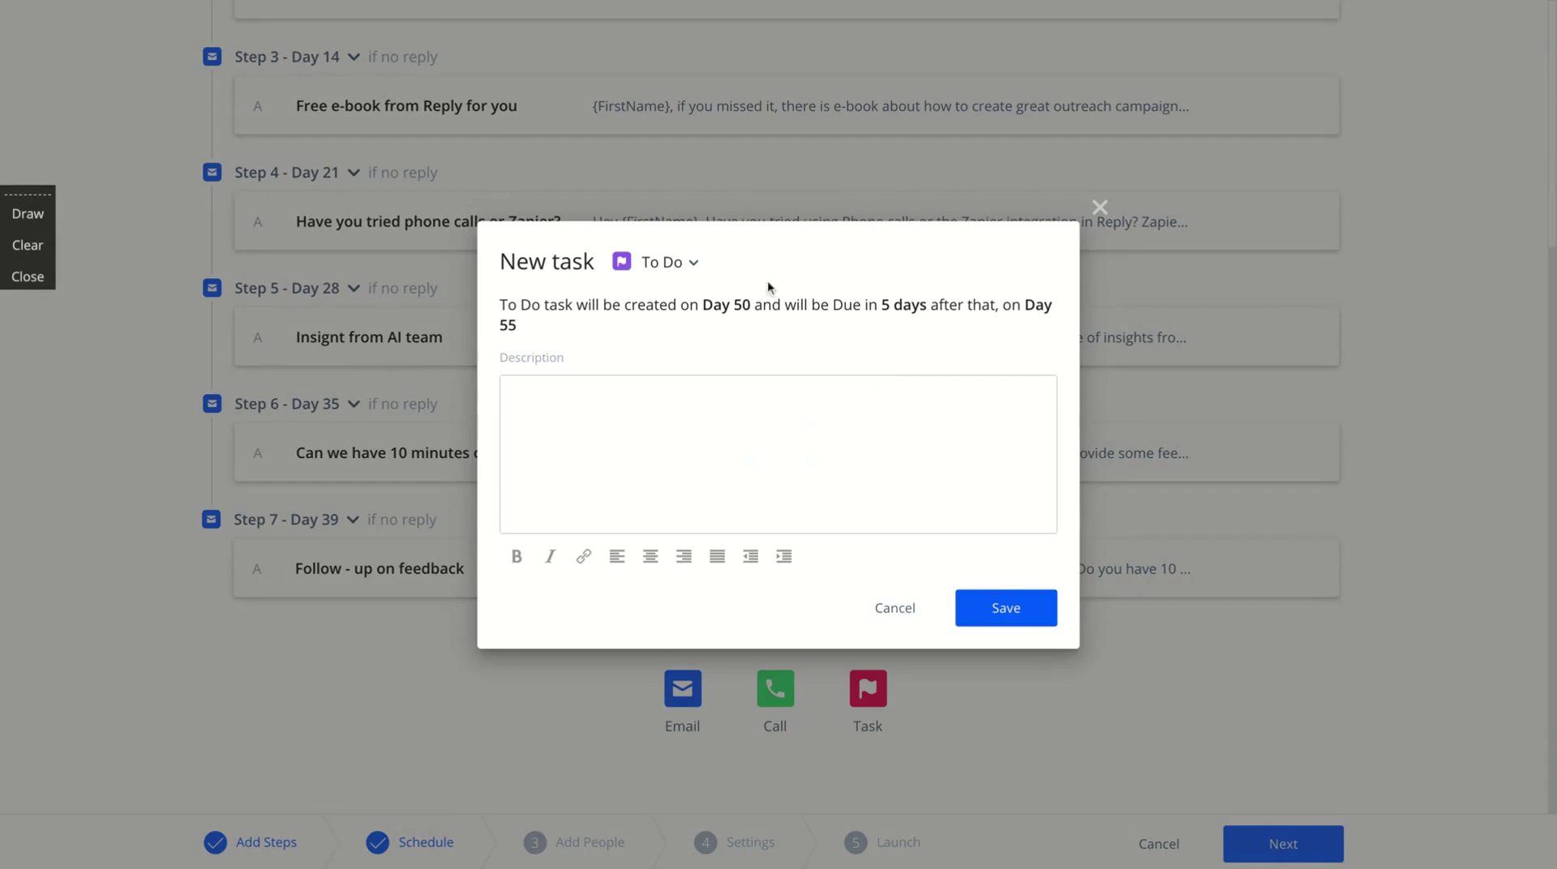
{"action": "left_click", "coordinate": [688, 263]}
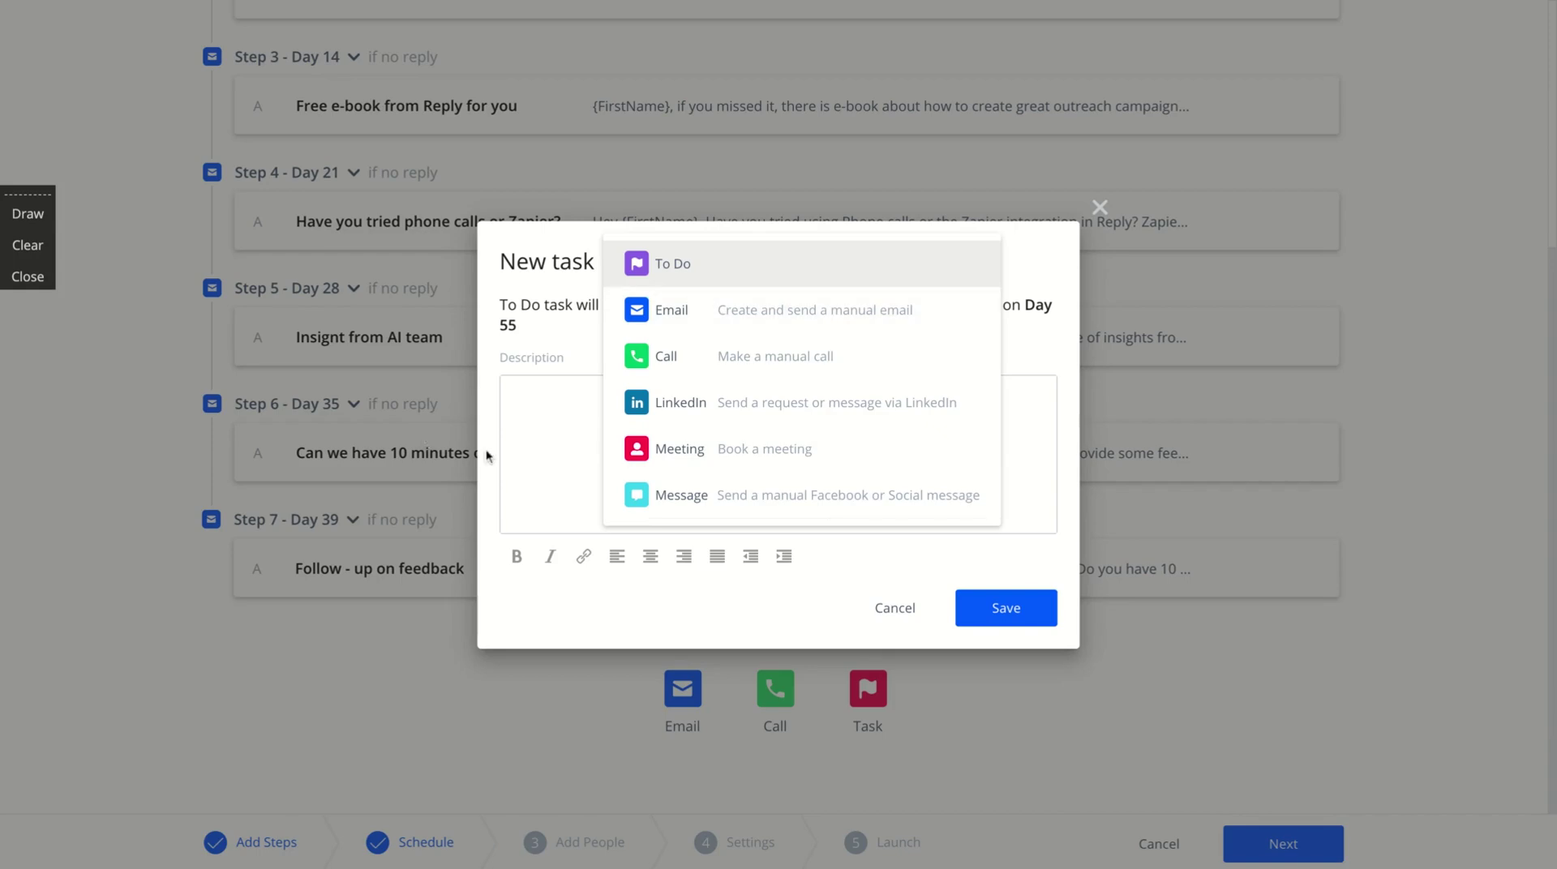
{"action": "left_click", "coordinate": [510, 440]}
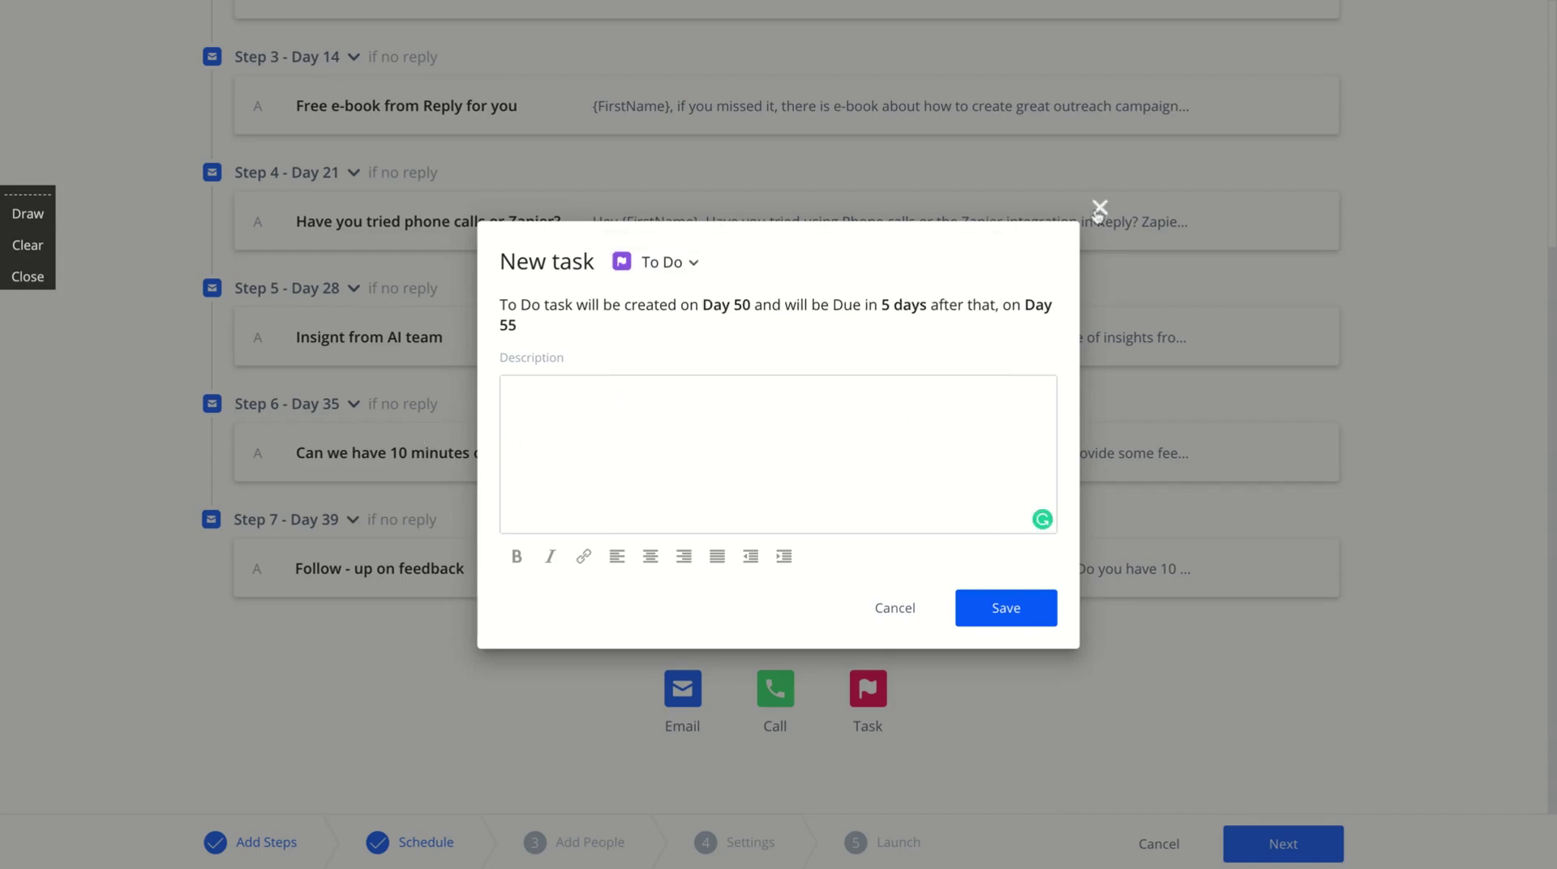
{"action": "left_click", "coordinate": [1100, 208]}
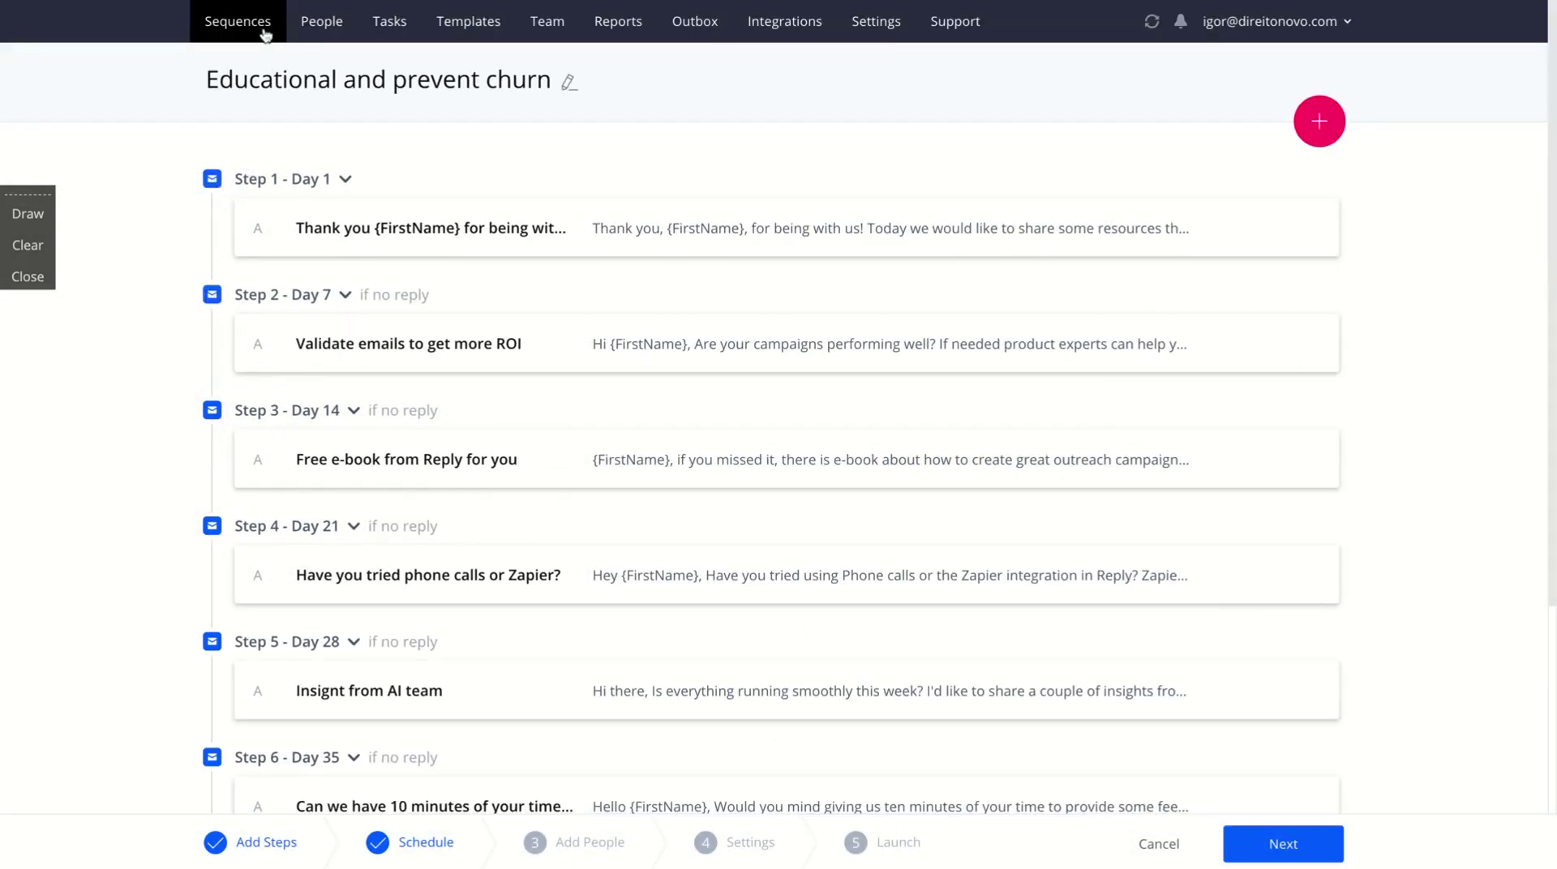
Leave the unfinished sequence for the Sequences overview, check the Integrations page and dismiss its upgrade offer.
{"action": "left_click", "coordinate": [263, 32]}
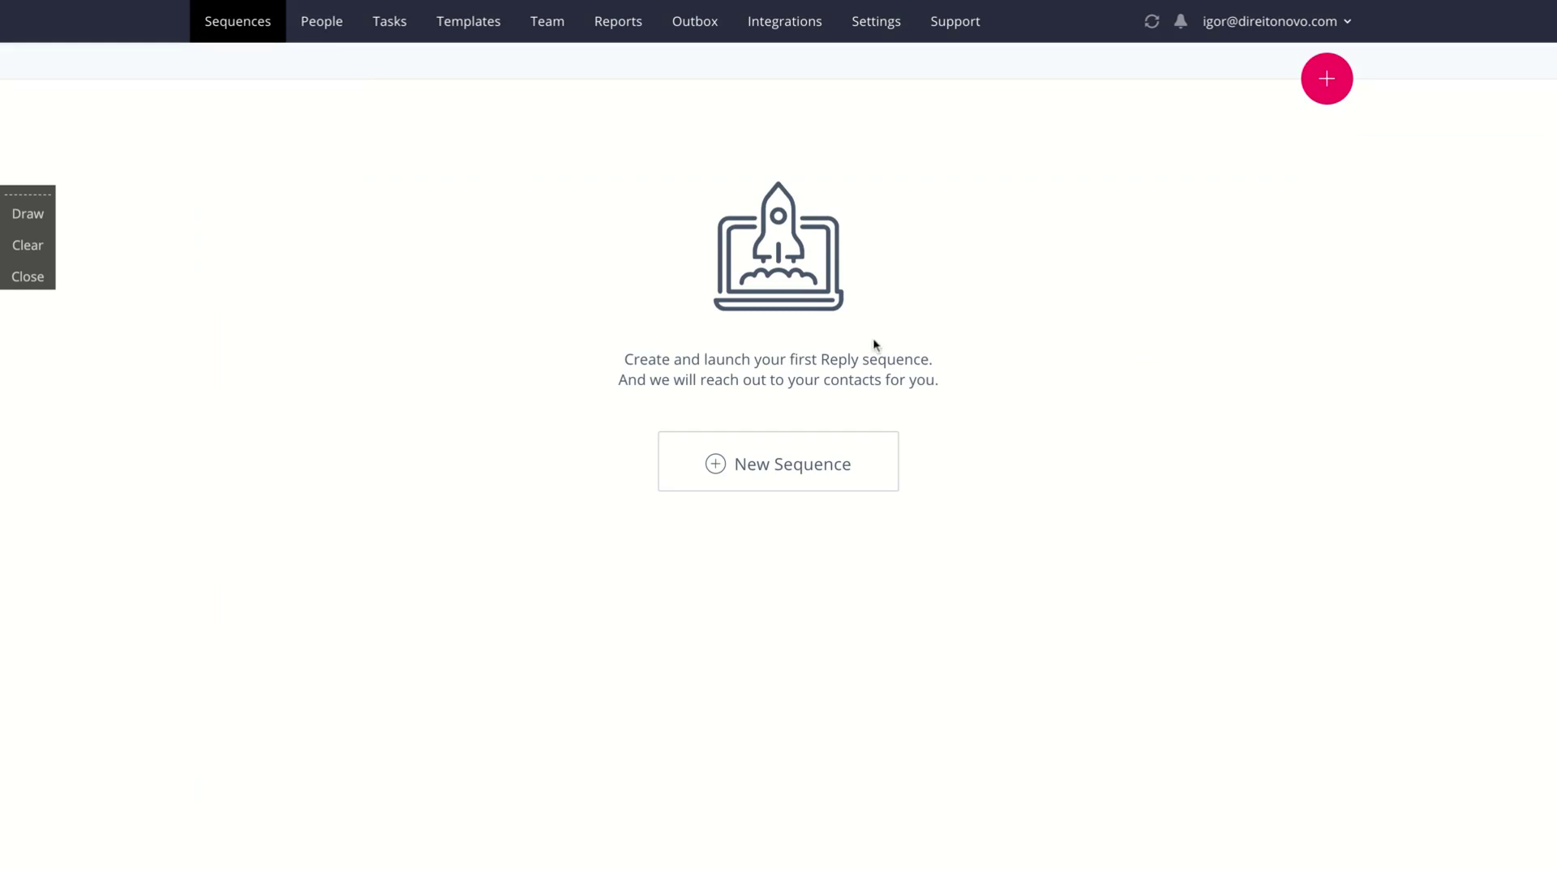
{"action": "left_click", "coordinate": [771, 33]}
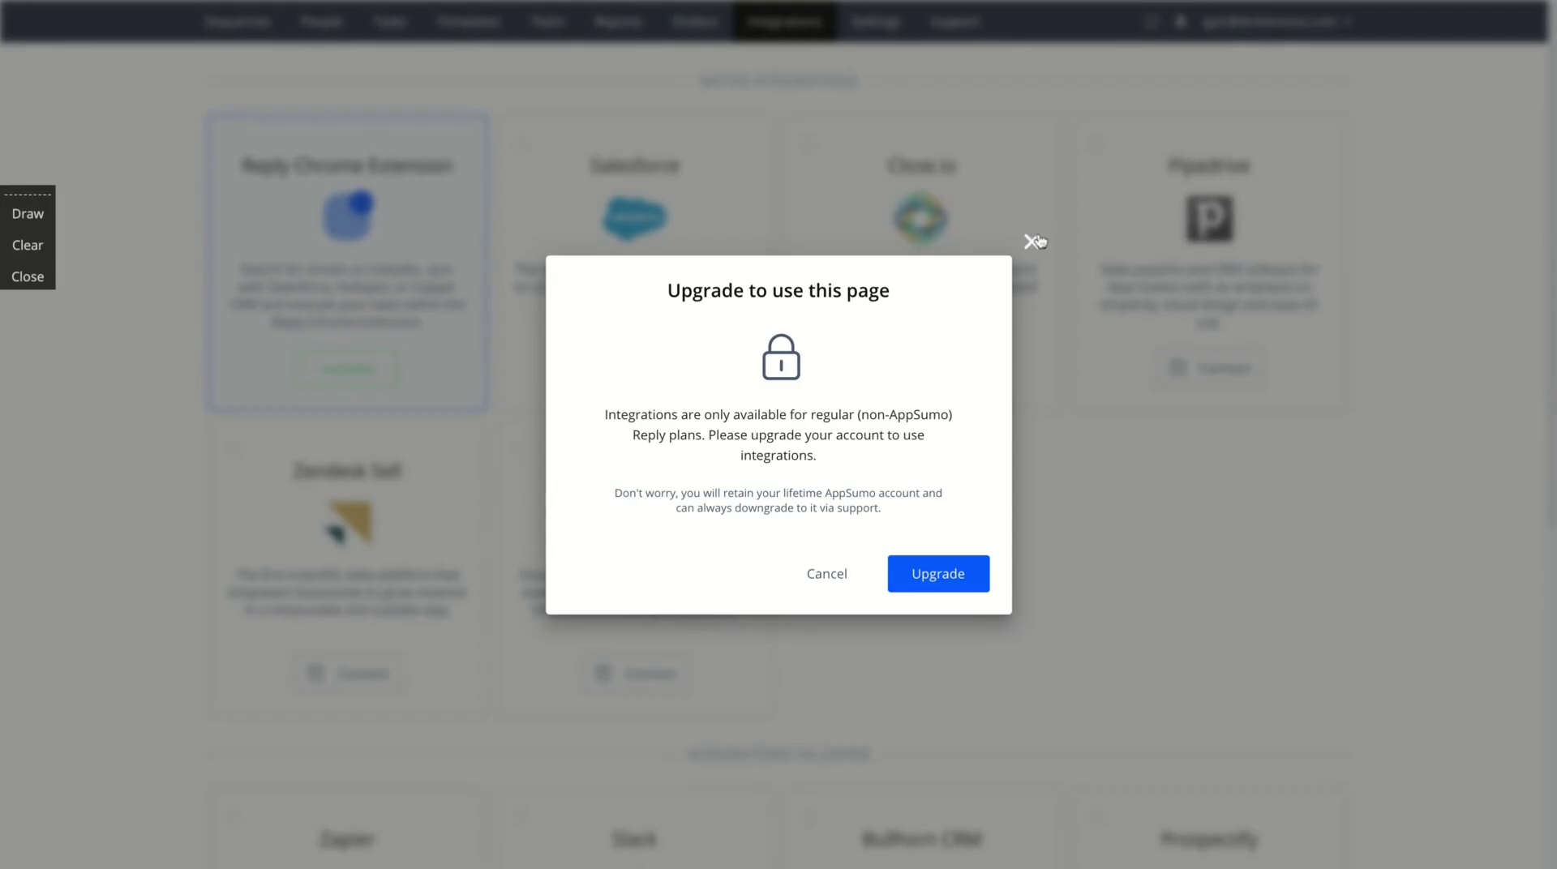
{"action": "left_click", "coordinate": [1032, 241]}
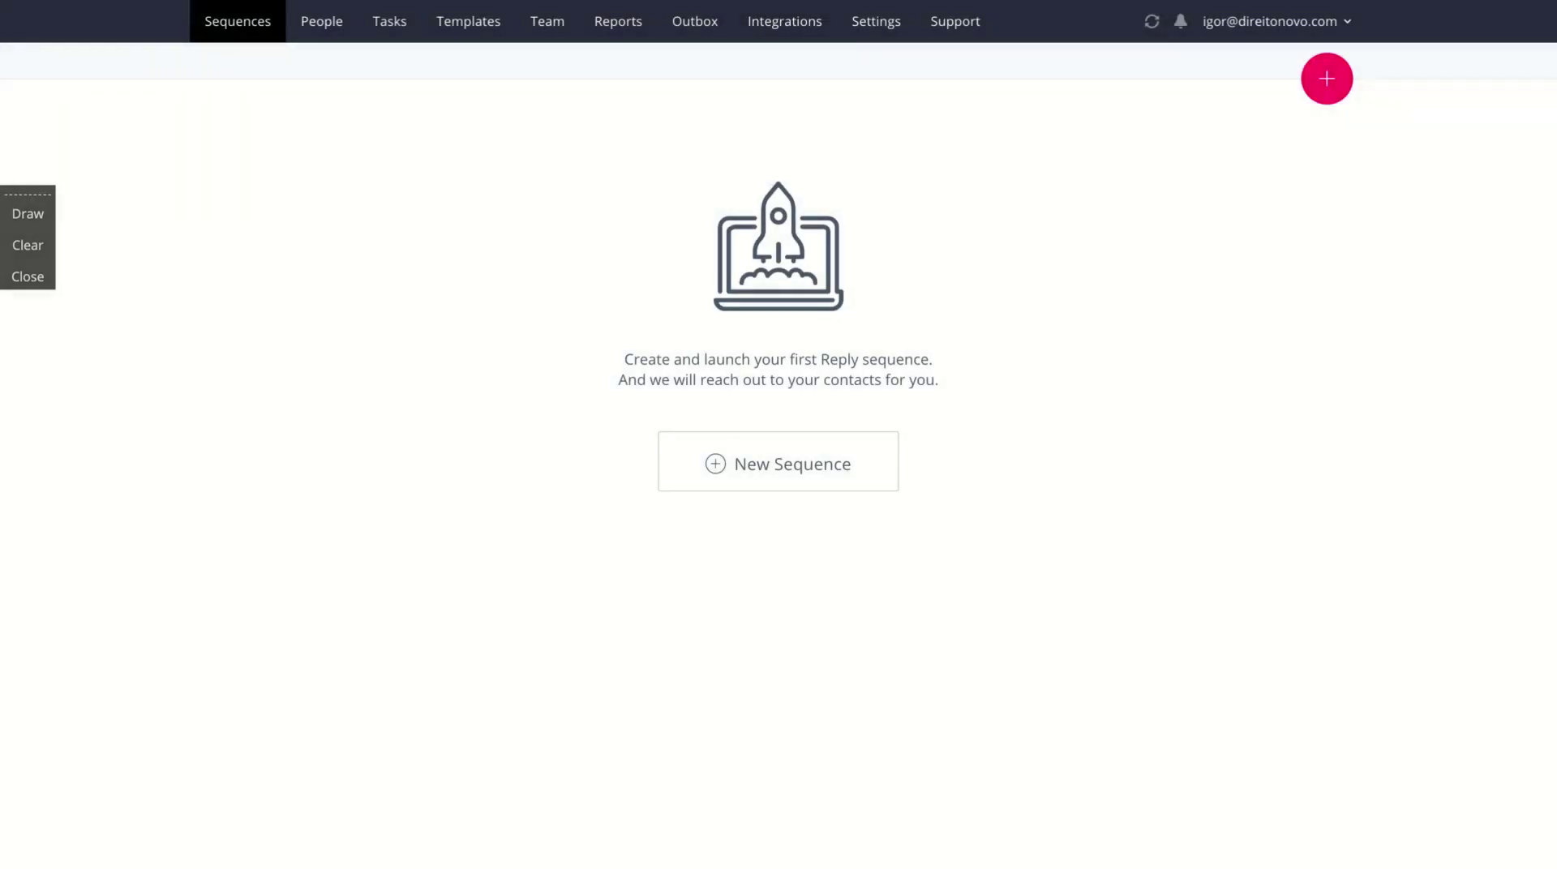